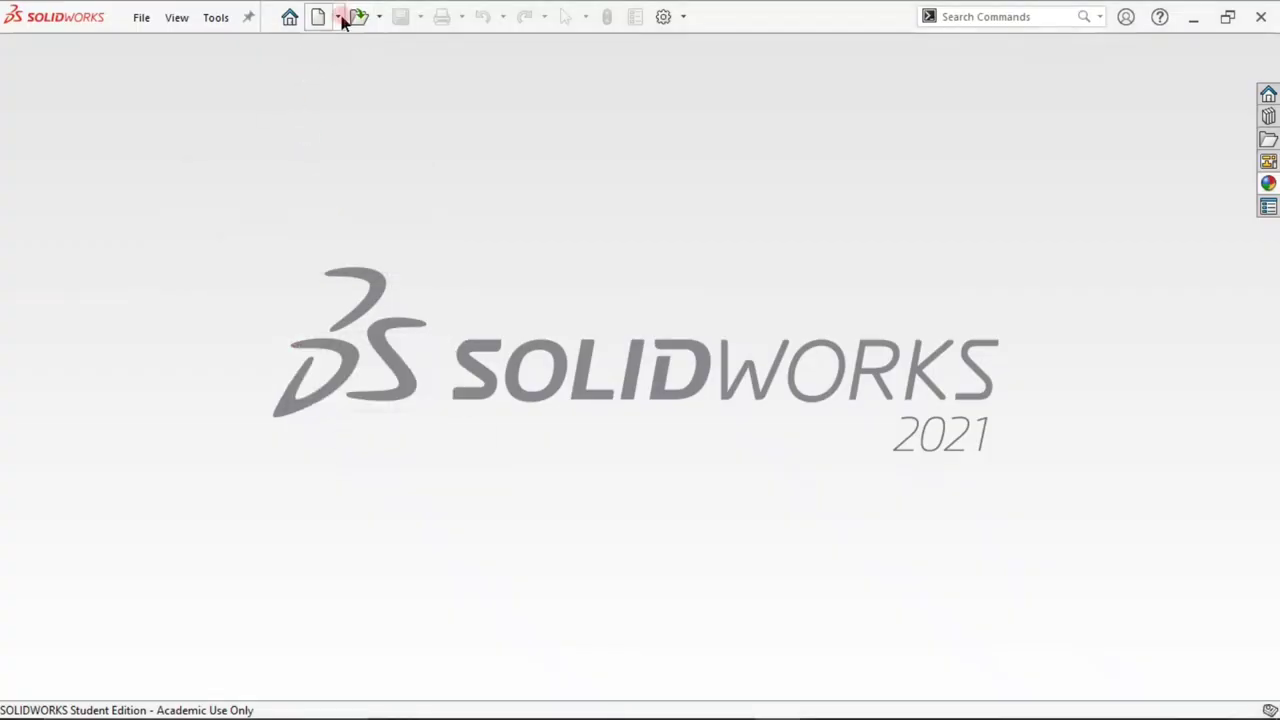
# - Create a new blank SOLIDWORKS part document (Part5)
pyautogui.click(322, 18)
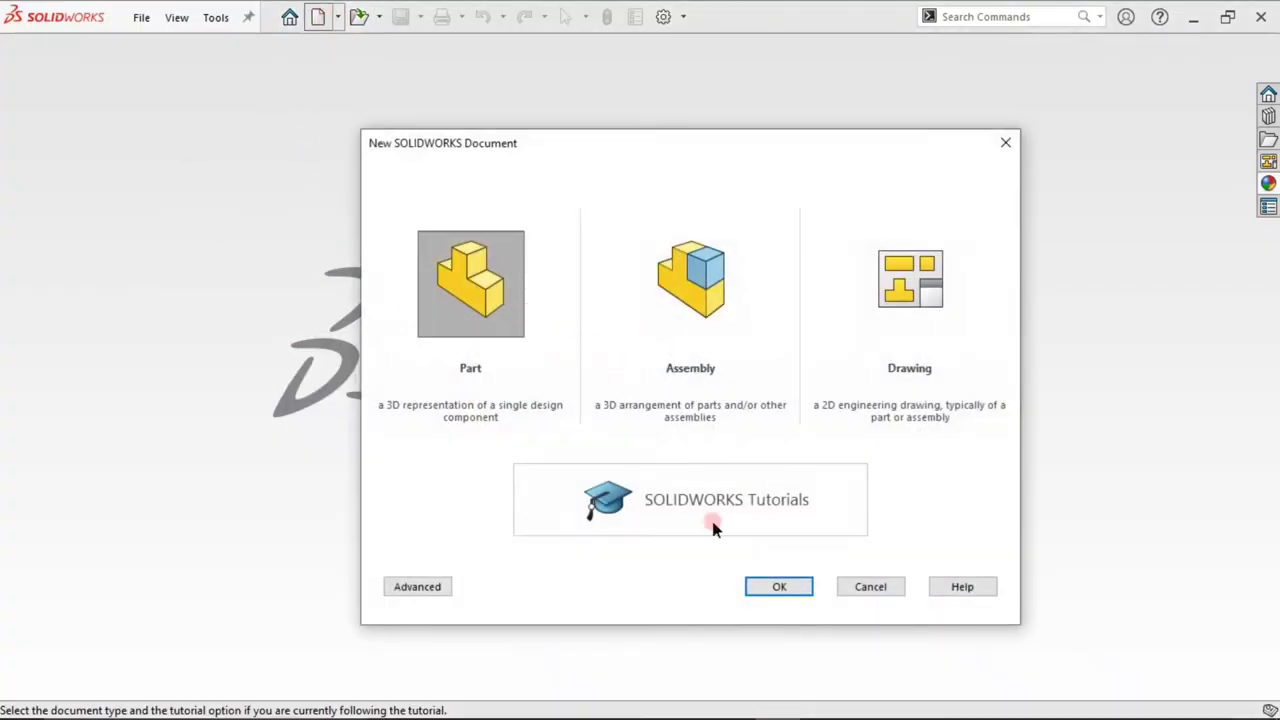
pyautogui.click(779, 586)
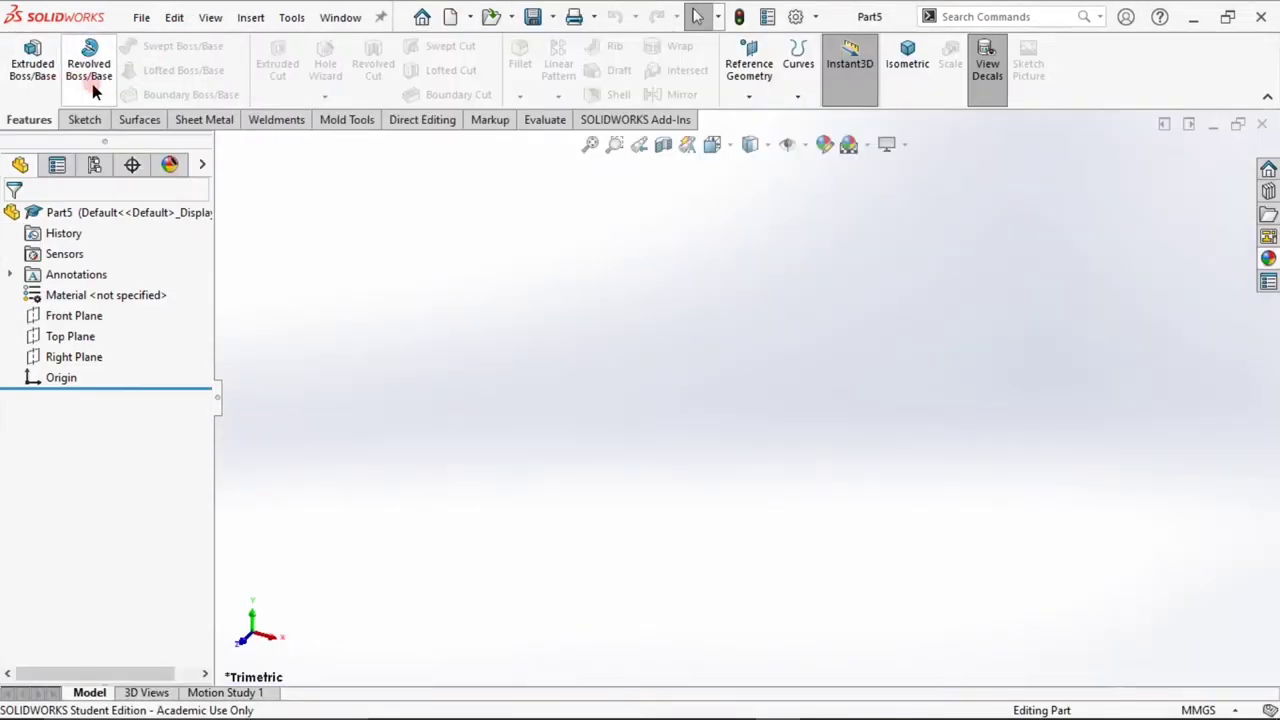
# - Start a sketch on the Front Plane, then exit and discard the empty sketch
pyautogui.click(80, 122)
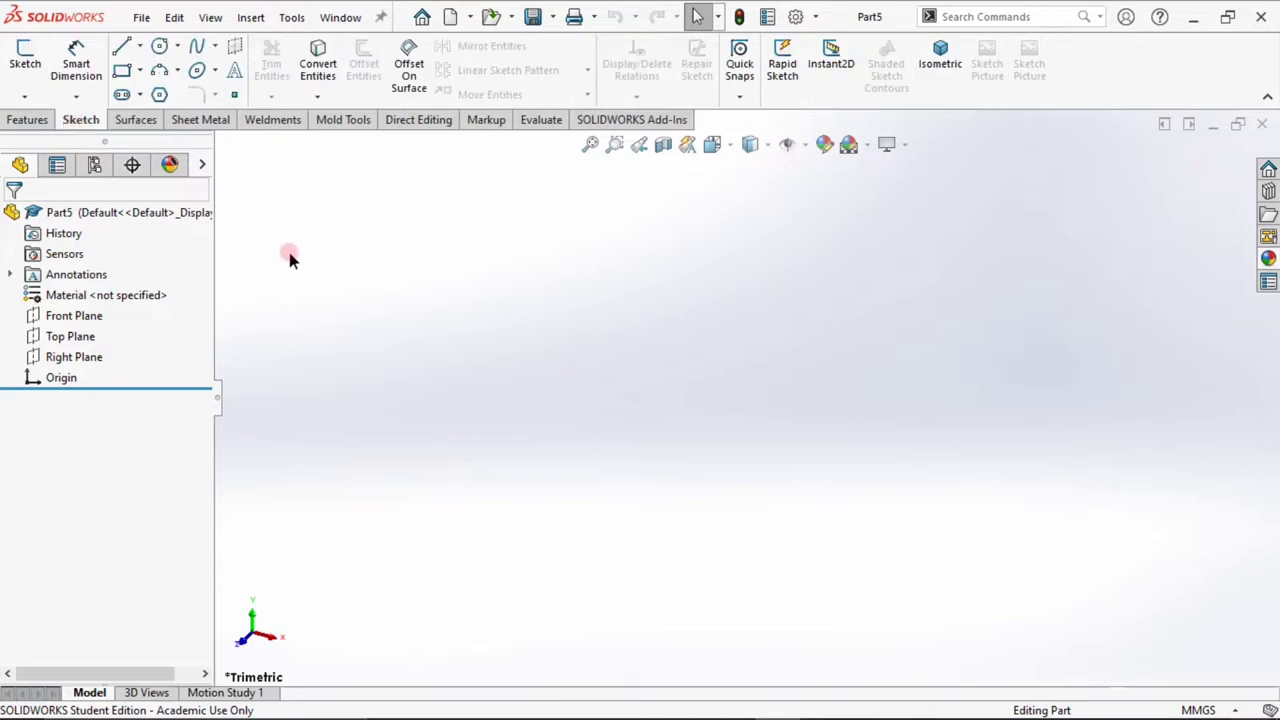
pyautogui.click(24, 60)
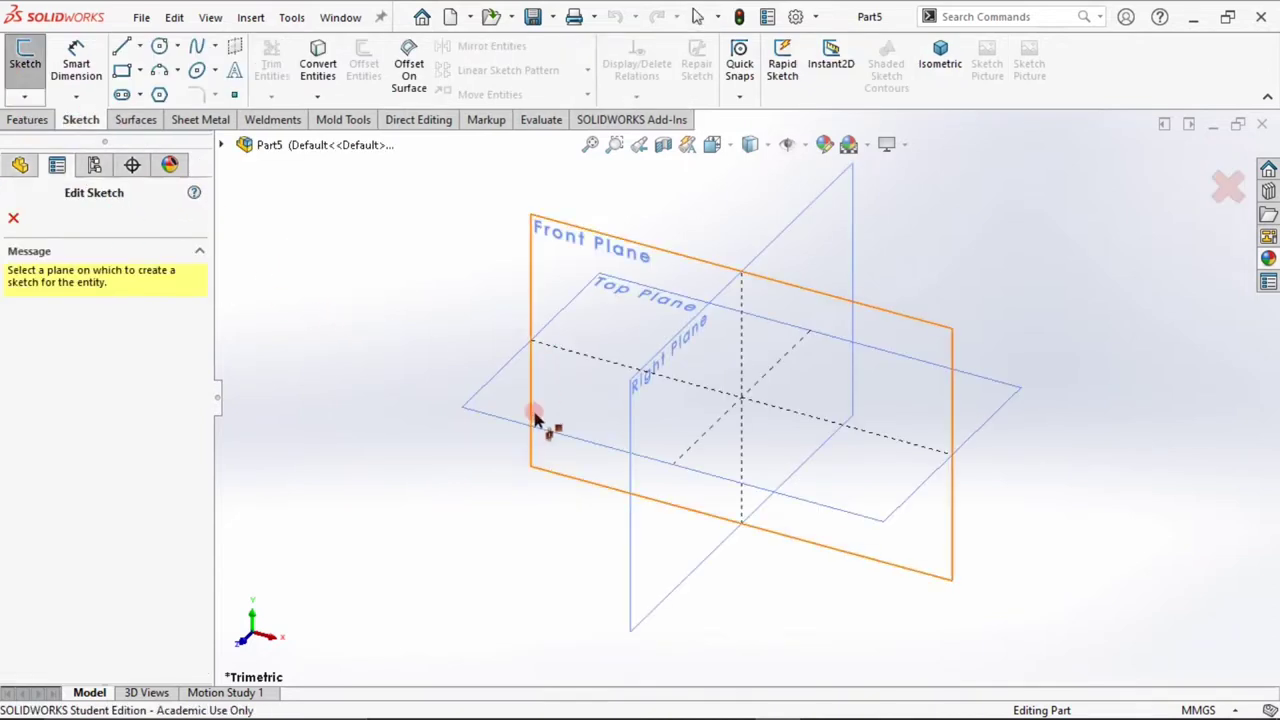
pyautogui.click(533, 411)
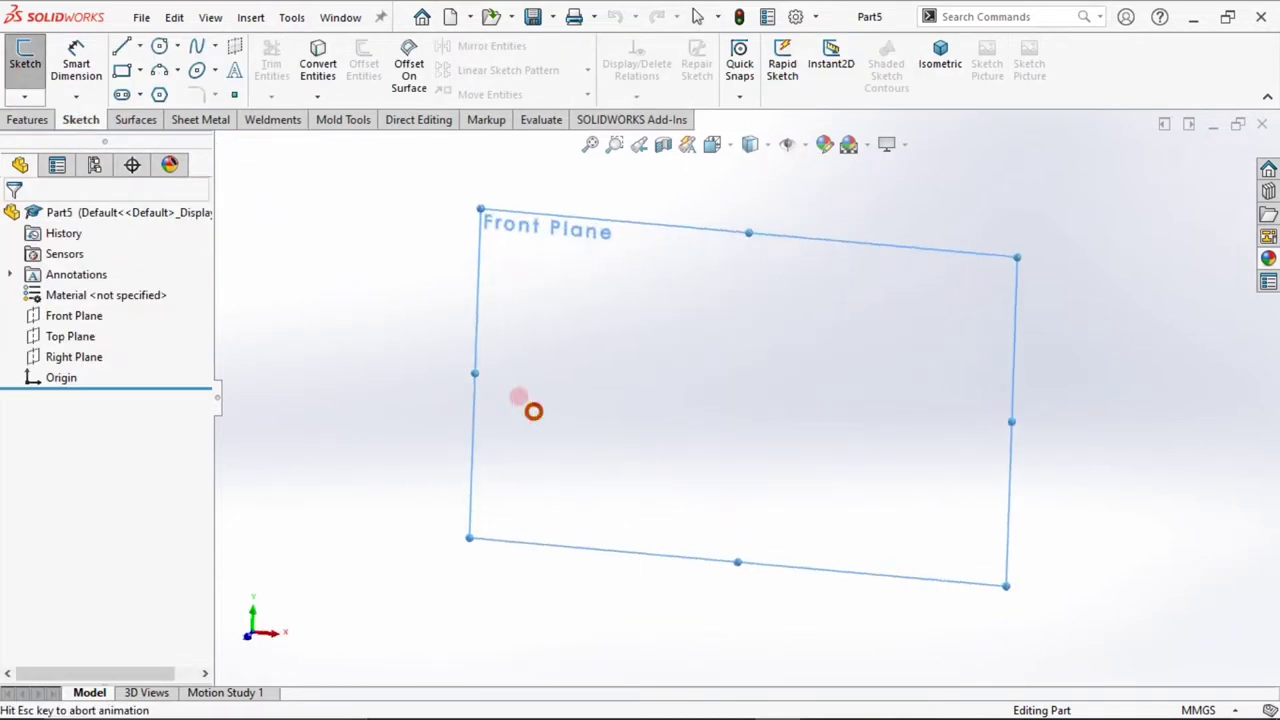
pyautogui.click(1234, 200)
pyautogui.click(705, 378)
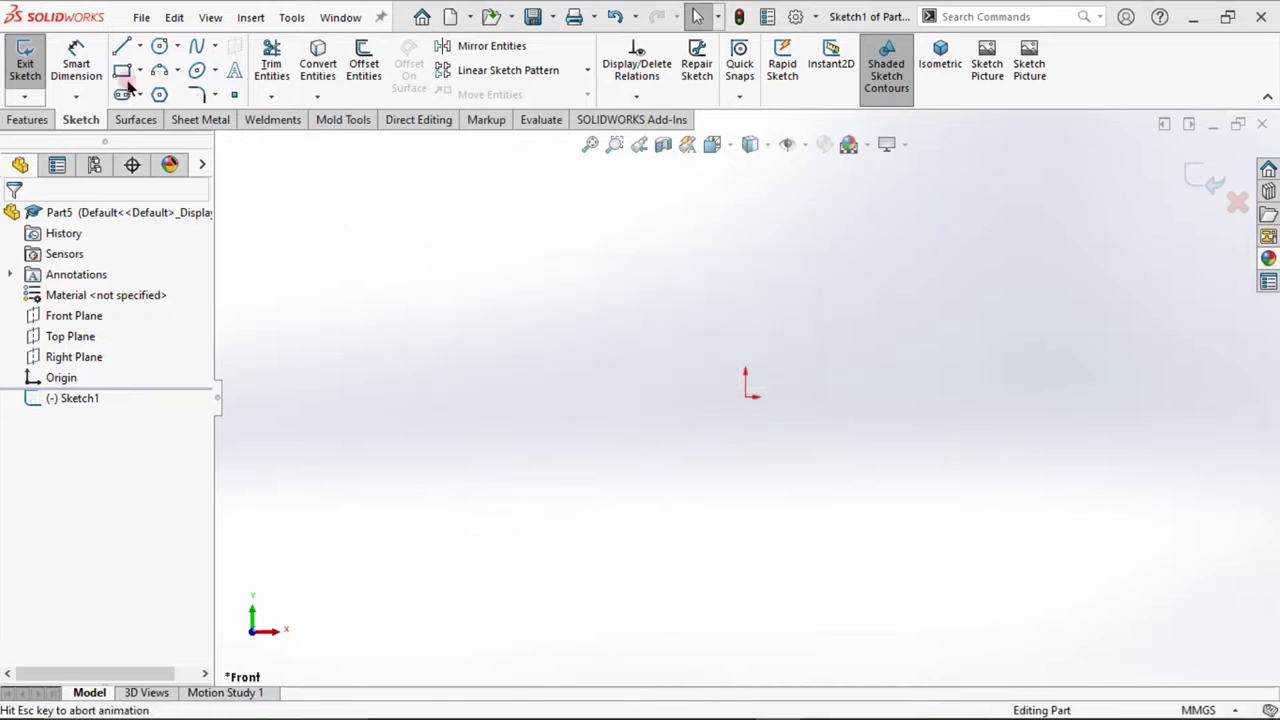
# - On the Top Plane, draw a circle centred on the origin
pyautogui.click(26, 66)
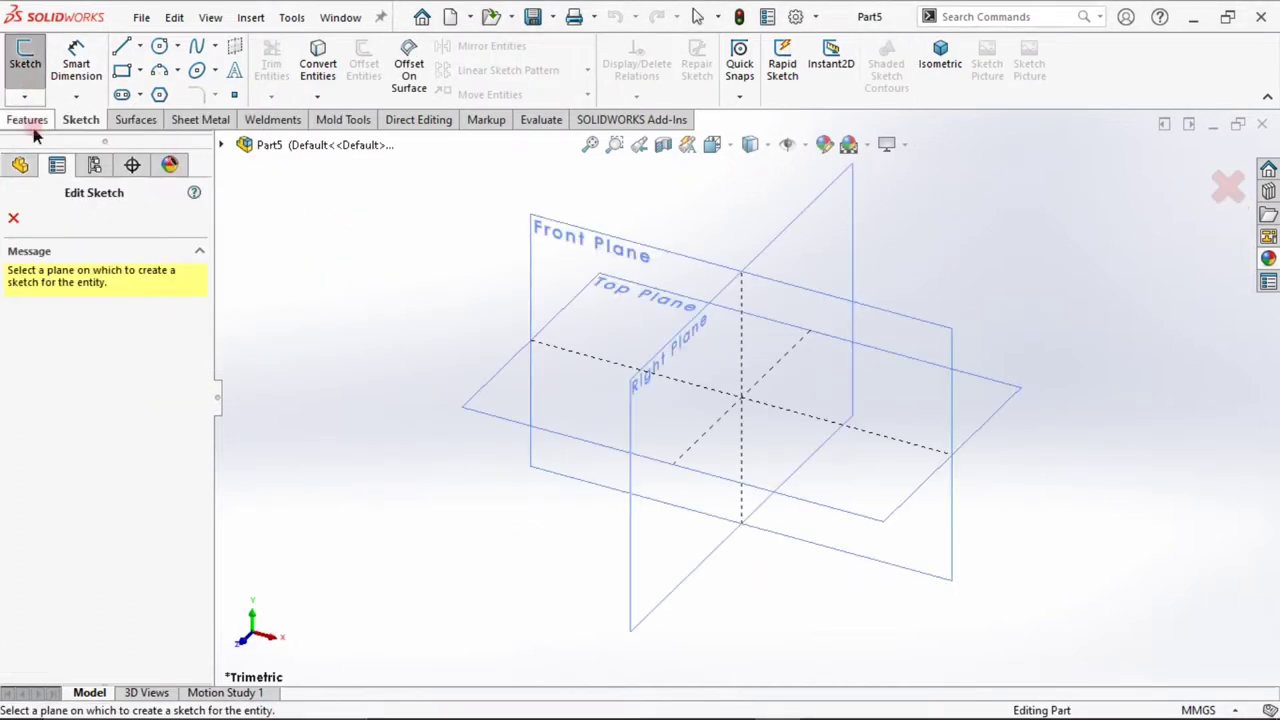
pyautogui.click(484, 395)
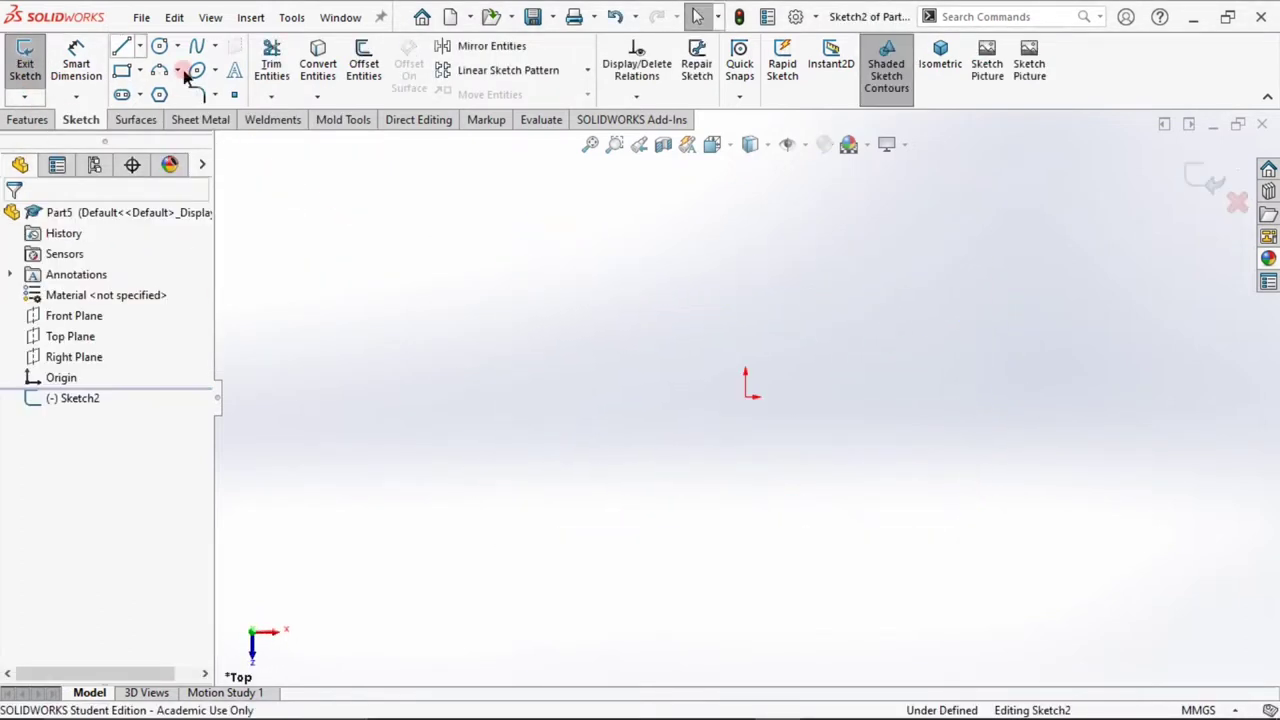
pyautogui.click(159, 47)
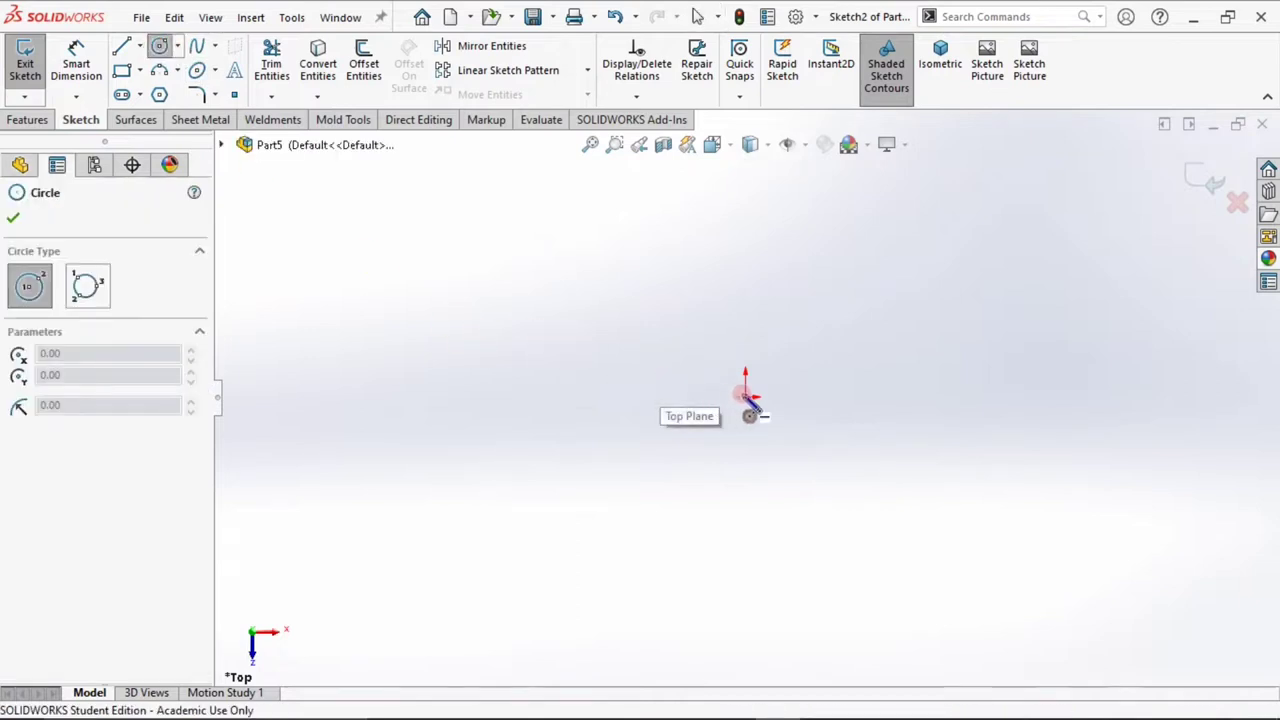
pyautogui.moveTo(789, 318); pyautogui.dragTo(803, 252)
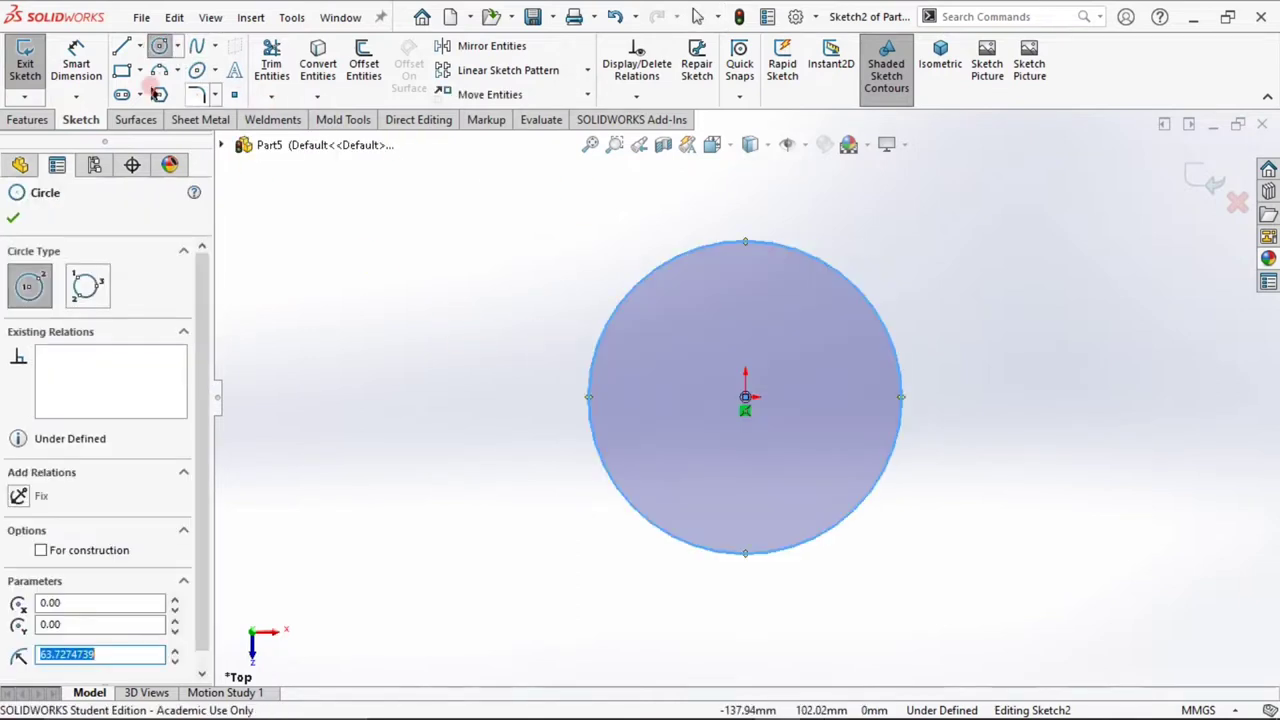
# - Dimension the circle to a 100 mm diameter and finish the sketch
pyautogui.click(76, 60)
pyautogui.click(629, 297)
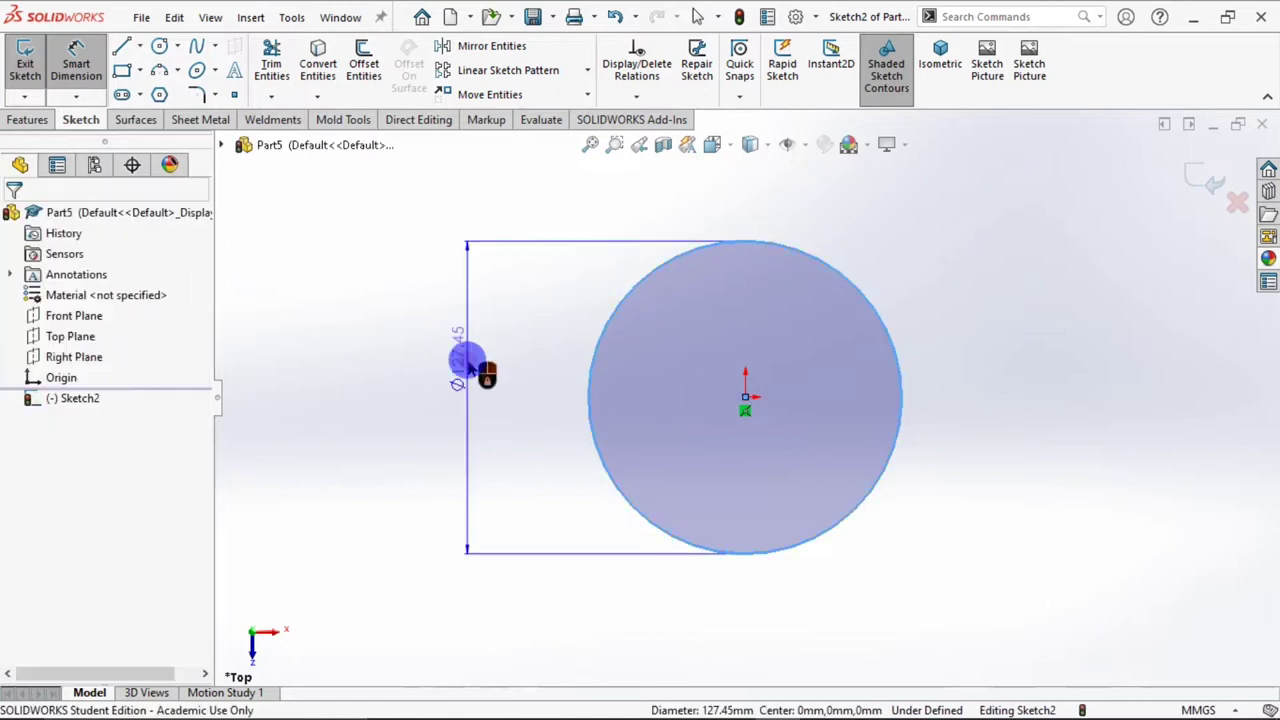
pyautogui.click(468, 362)
pyautogui.write('100')
pyautogui.press('Return')
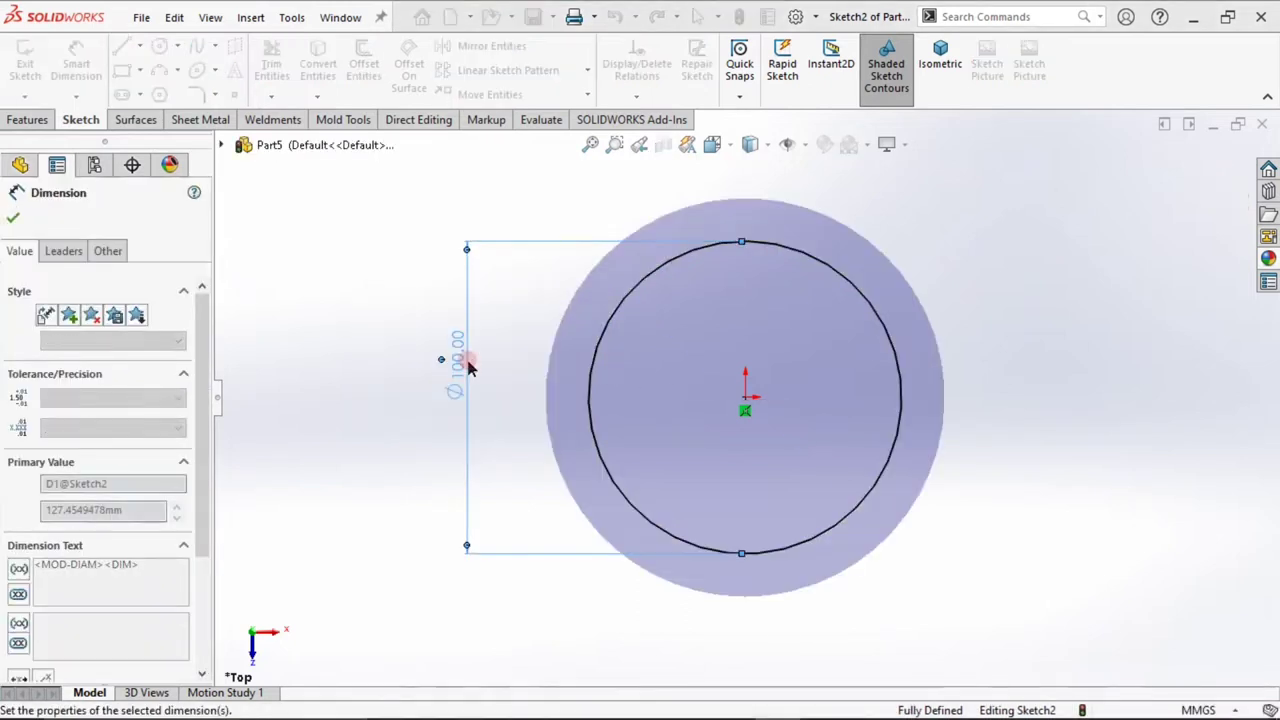
pyautogui.click(1182, 180)
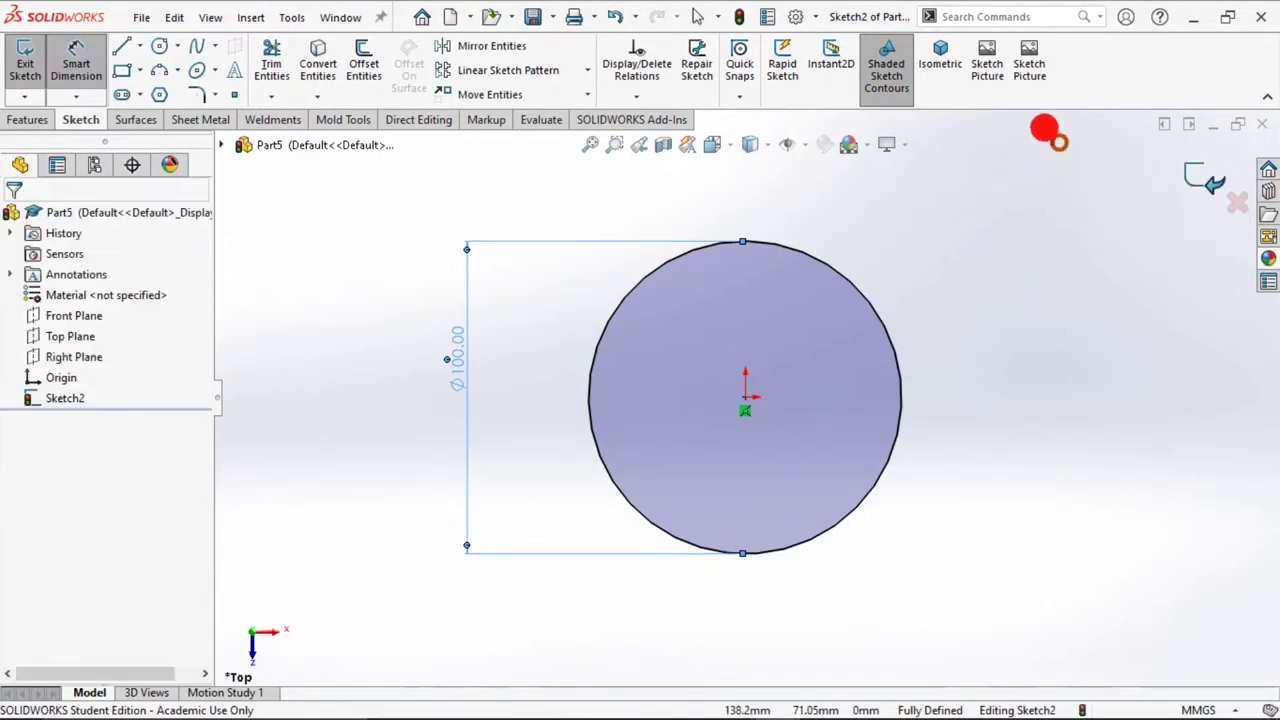
pyautogui.click(940, 60)
# - Start a new sketch on the Front Plane
pyautogui.click(281, 174)
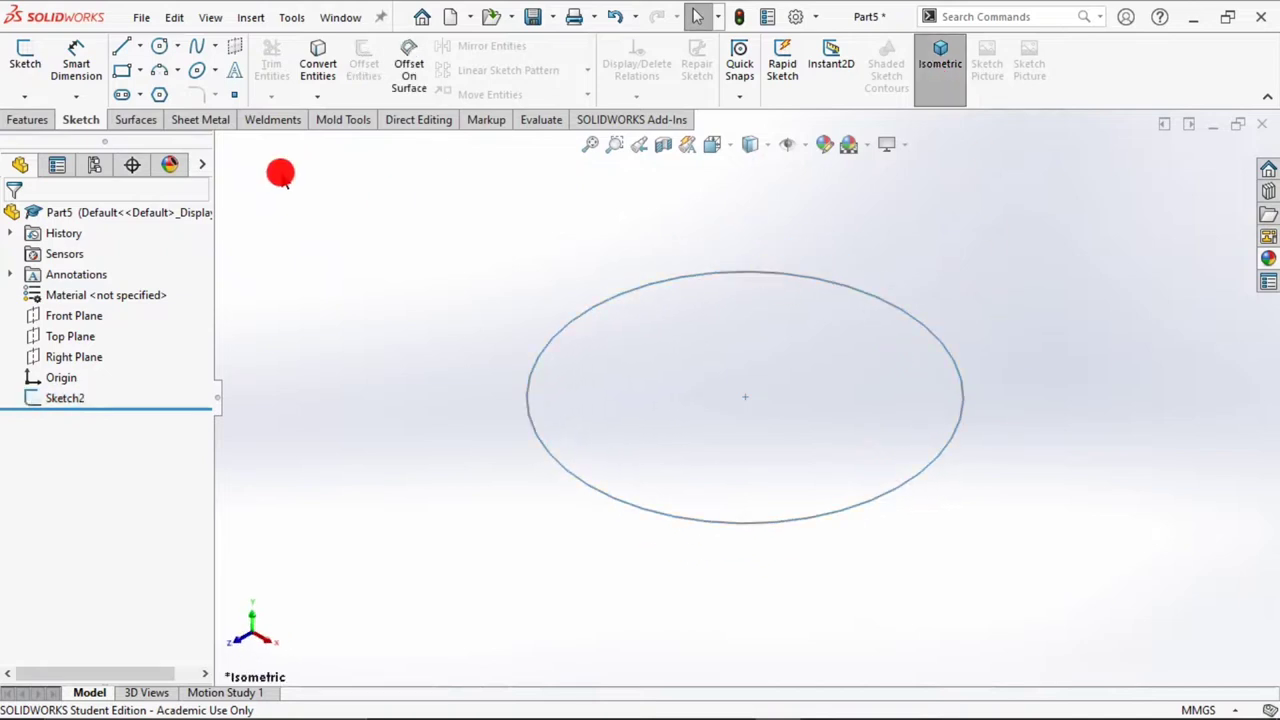
pyautogui.click(80, 315)
pyautogui.click(100, 282)
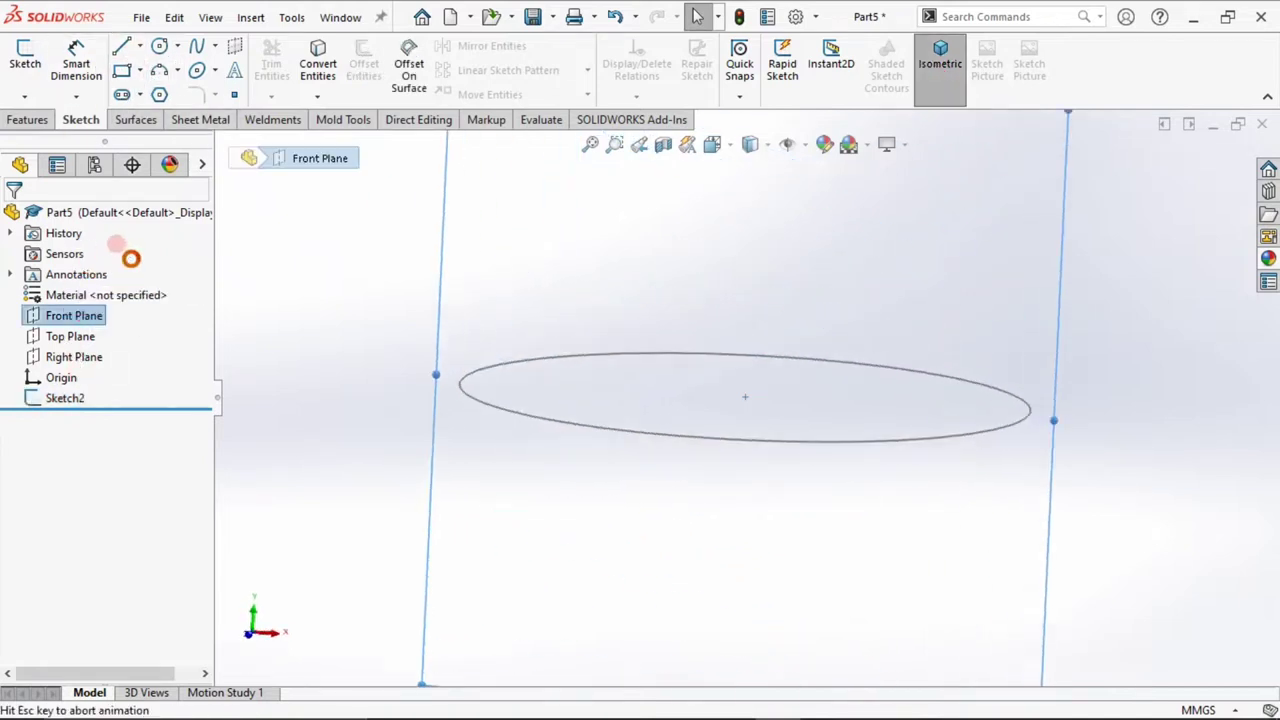
# - Draw two connected three-point arcs rising from the circle's edge
pyautogui.click(162, 93)
pyautogui.click(160, 72)
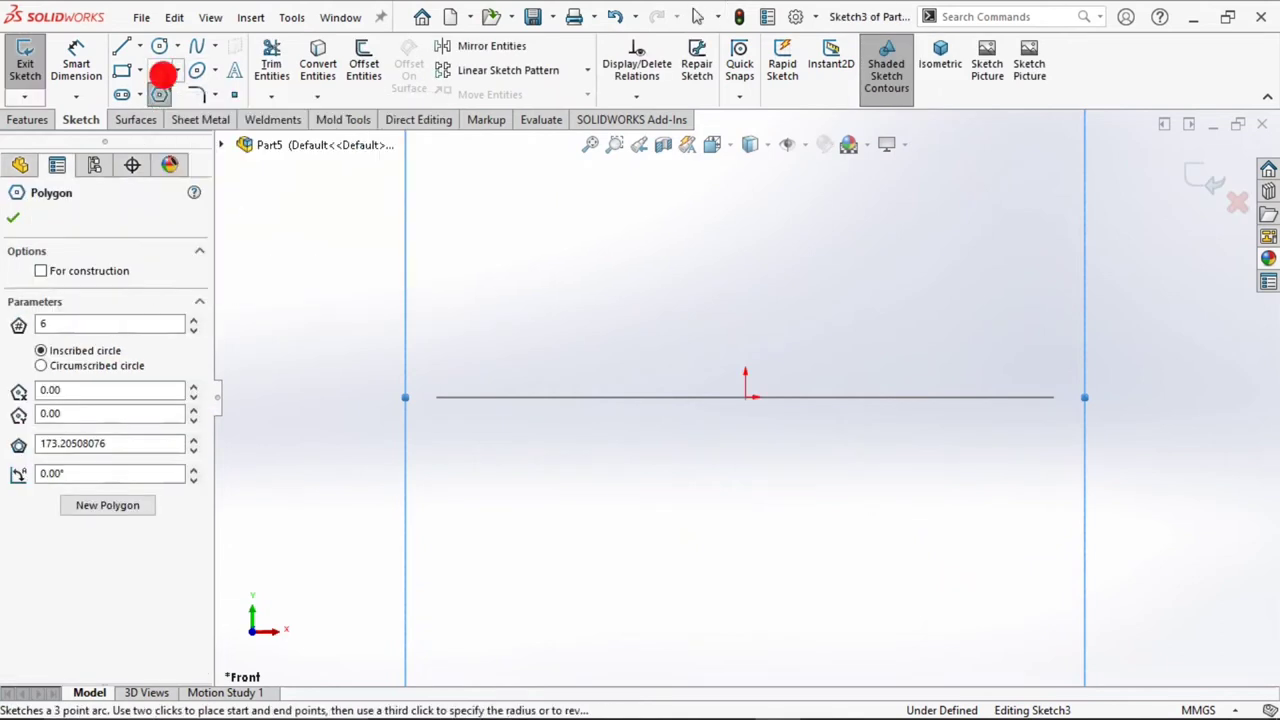
pyautogui.click(457, 432)
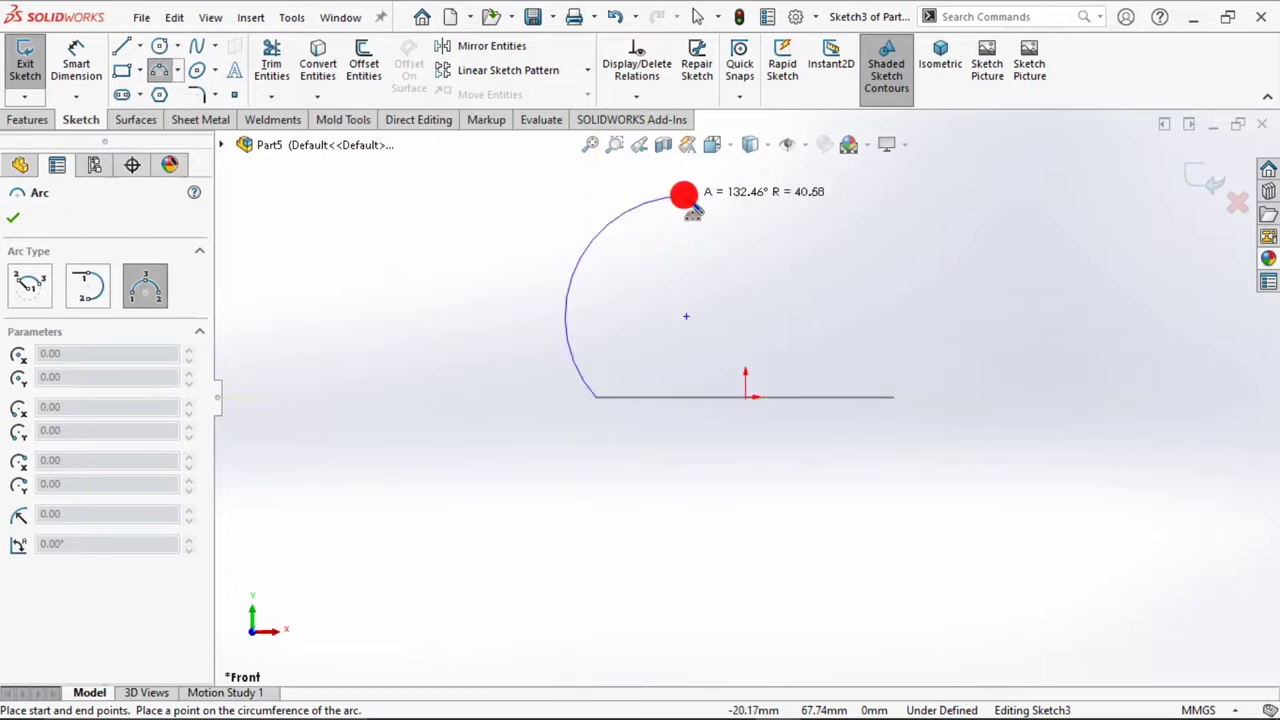
pyautogui.click(649, 257)
pyautogui.scroll(3, 700, 275)
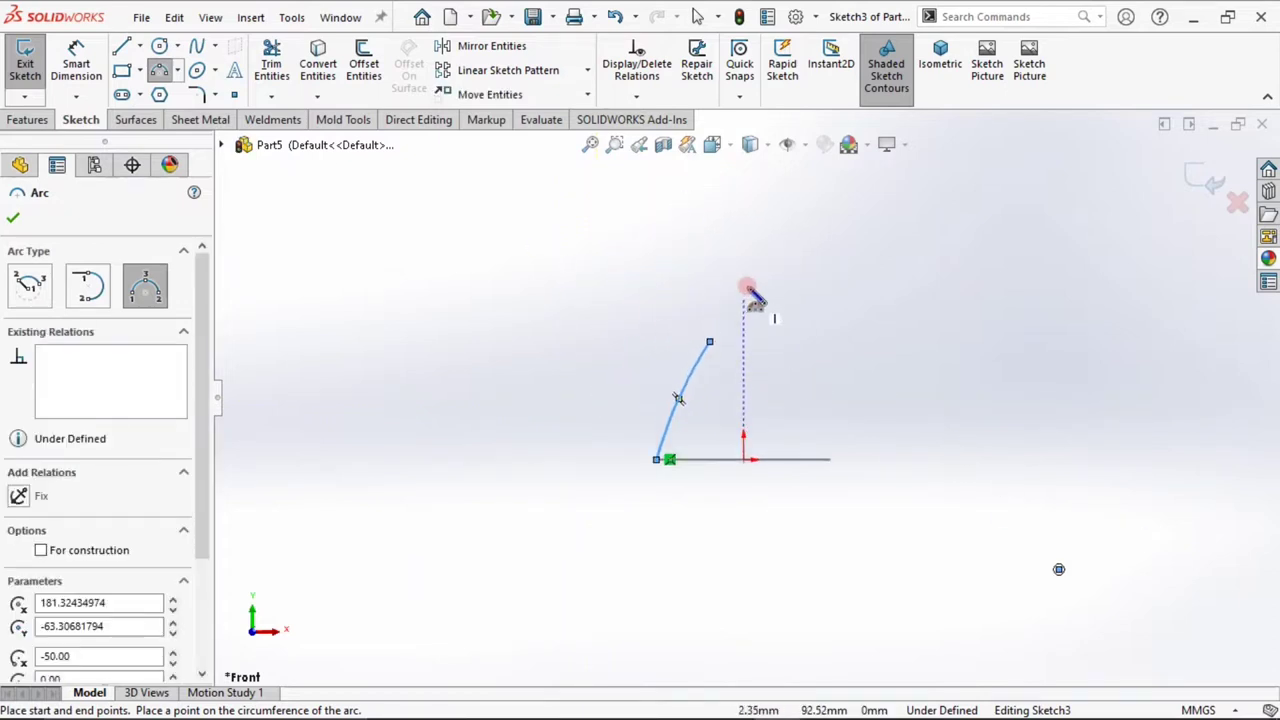
pyautogui.scroll(-3, 748, 290)
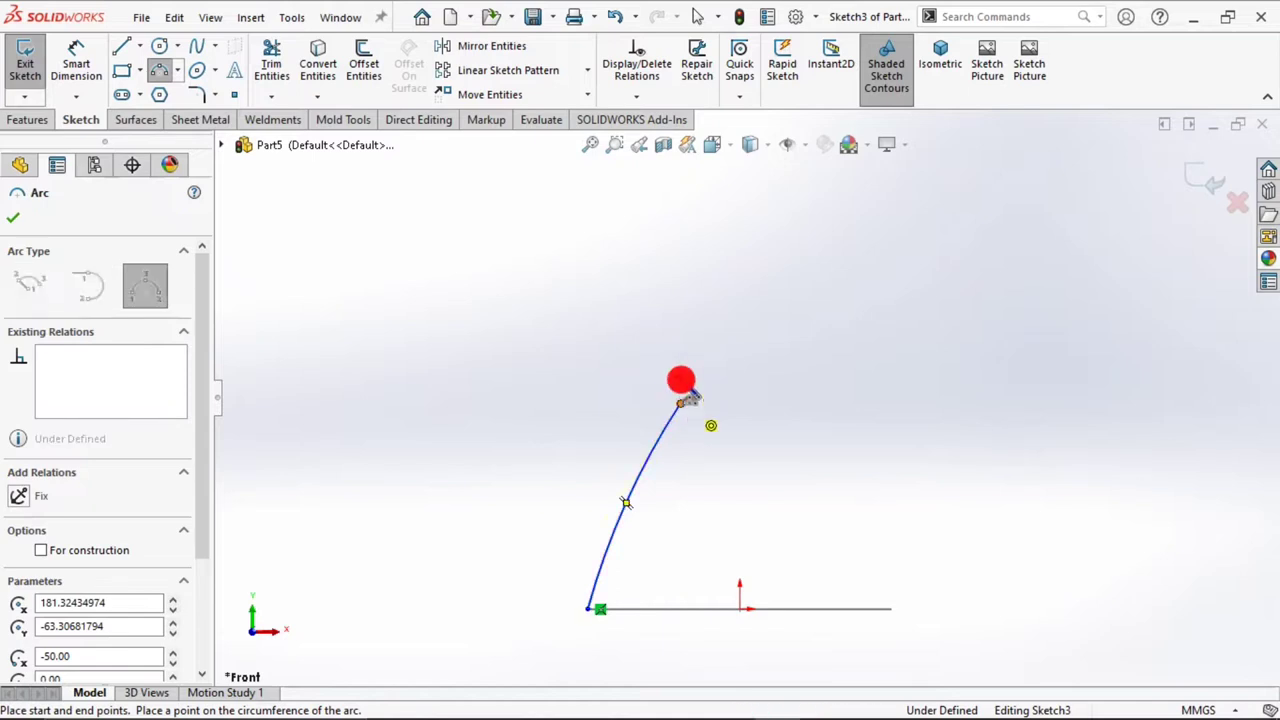
pyautogui.click(681, 405)
pyautogui.click(706, 285)
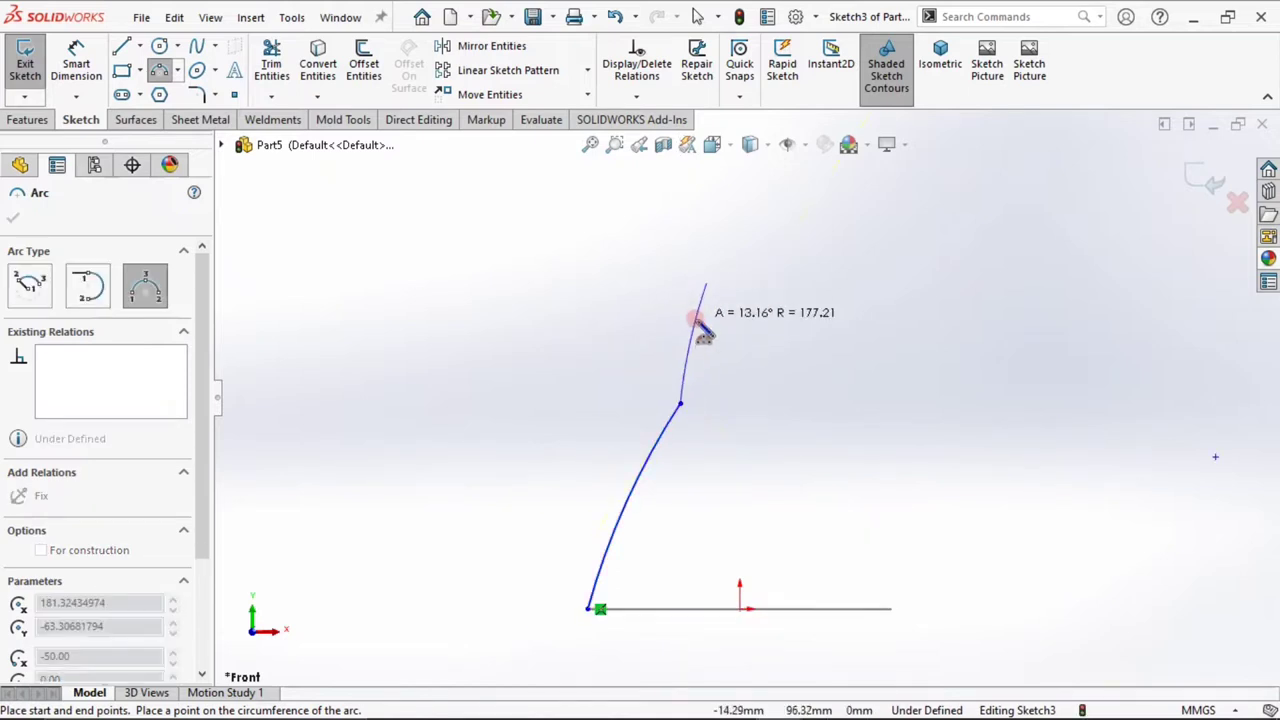
pyautogui.click(712, 327)
pyautogui.press('Escape')
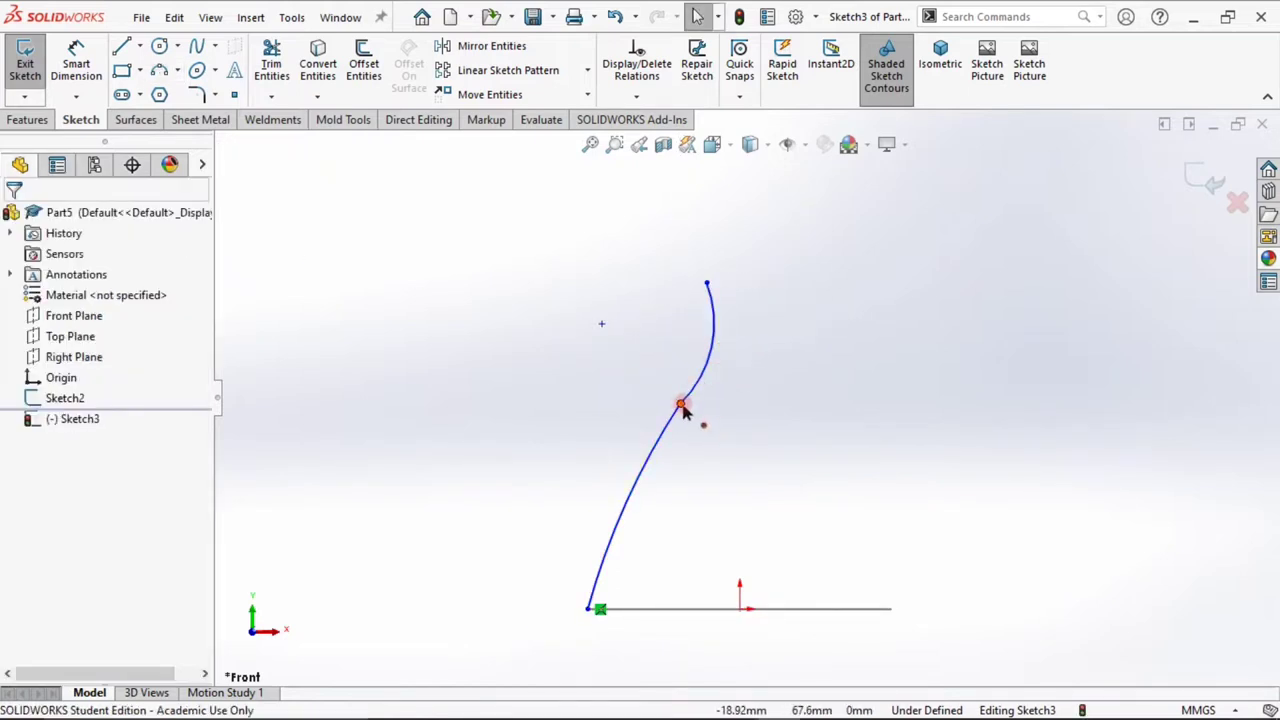
# - Make the two arcs tangent and the profile's bottom end coincident with the circle
pyautogui.click(680, 404)
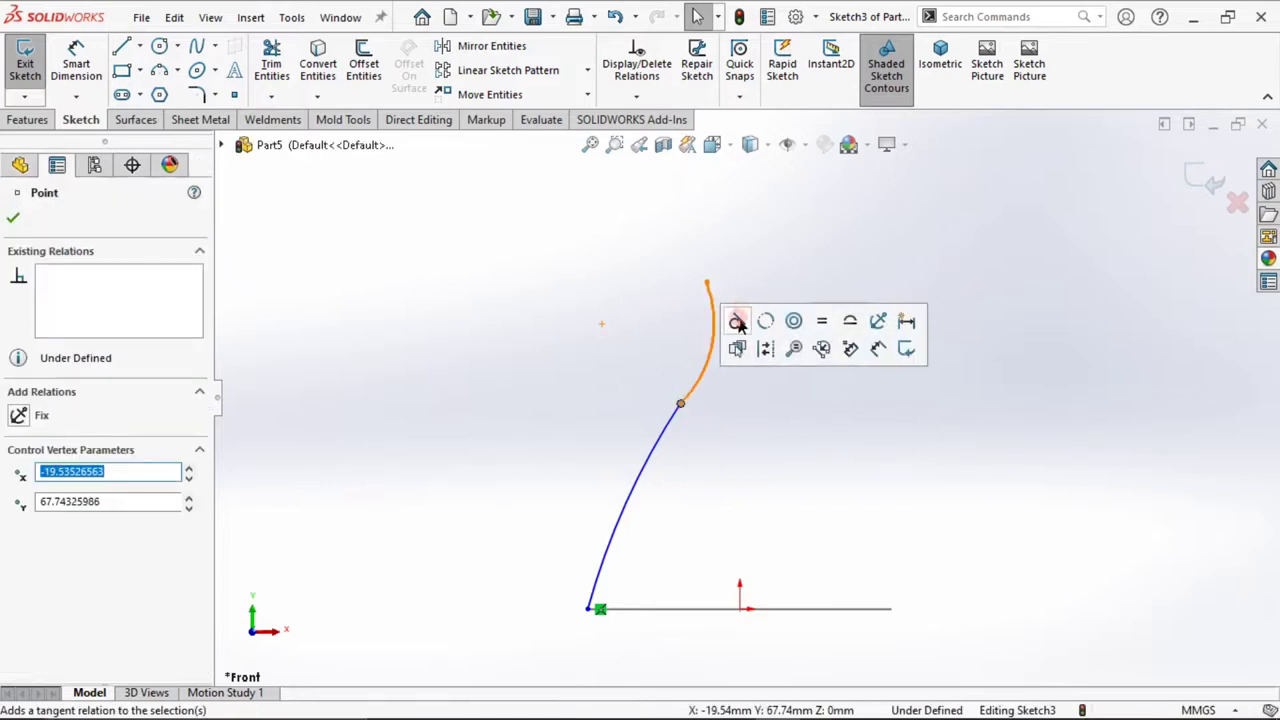
pyautogui.click(714, 421)
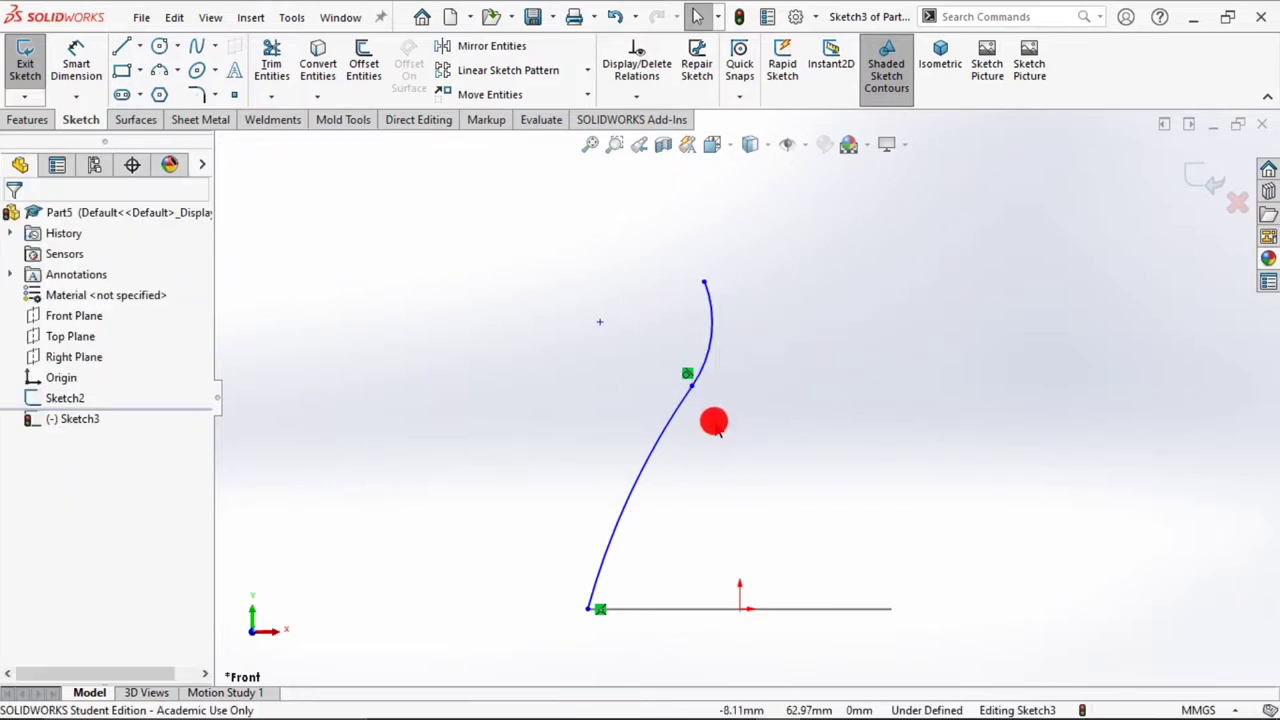
pyautogui.click(589, 609)
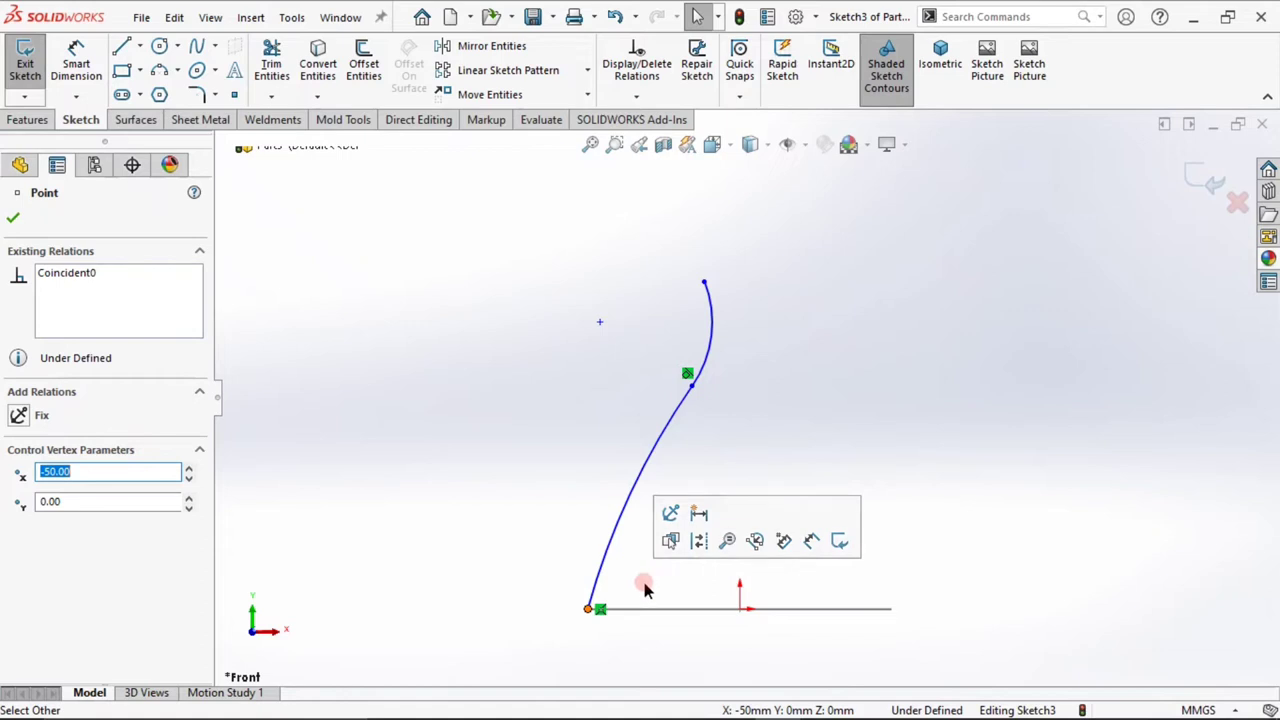
pyautogui.keyDown('ctrl'); pyautogui.click(638, 608); pyautogui.keyUp('ctrl')
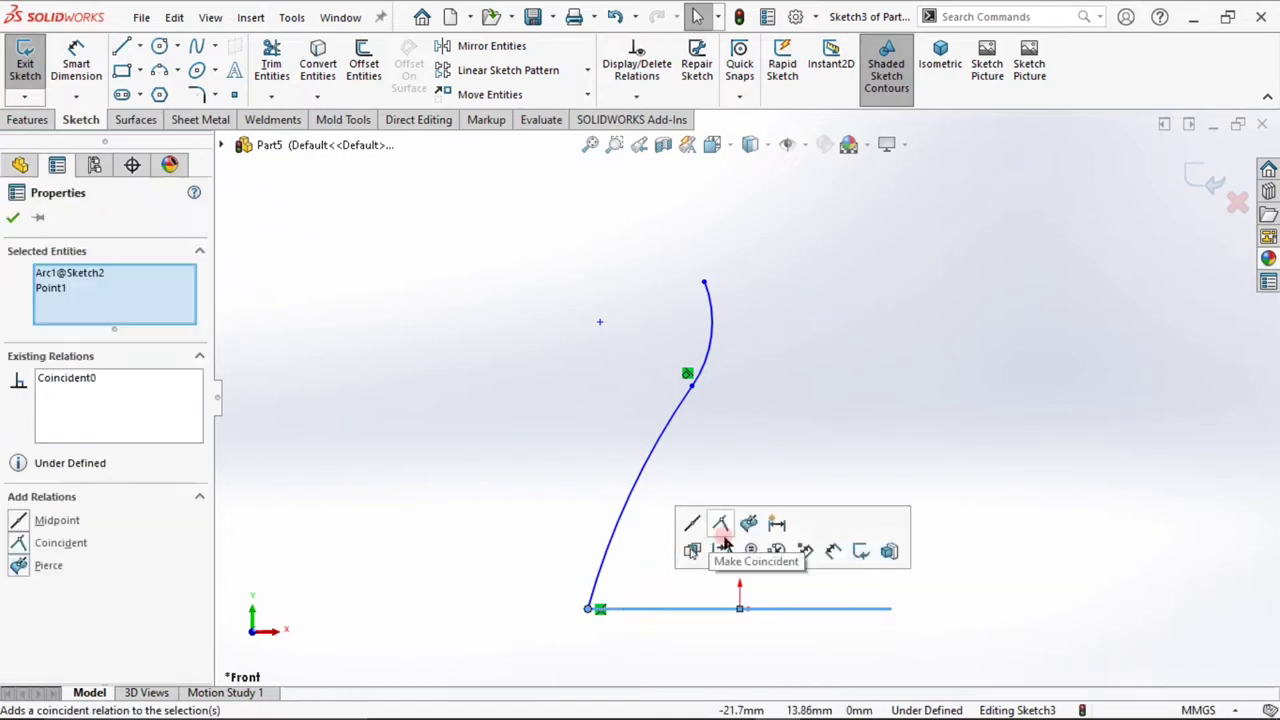
pyautogui.click(512, 495)
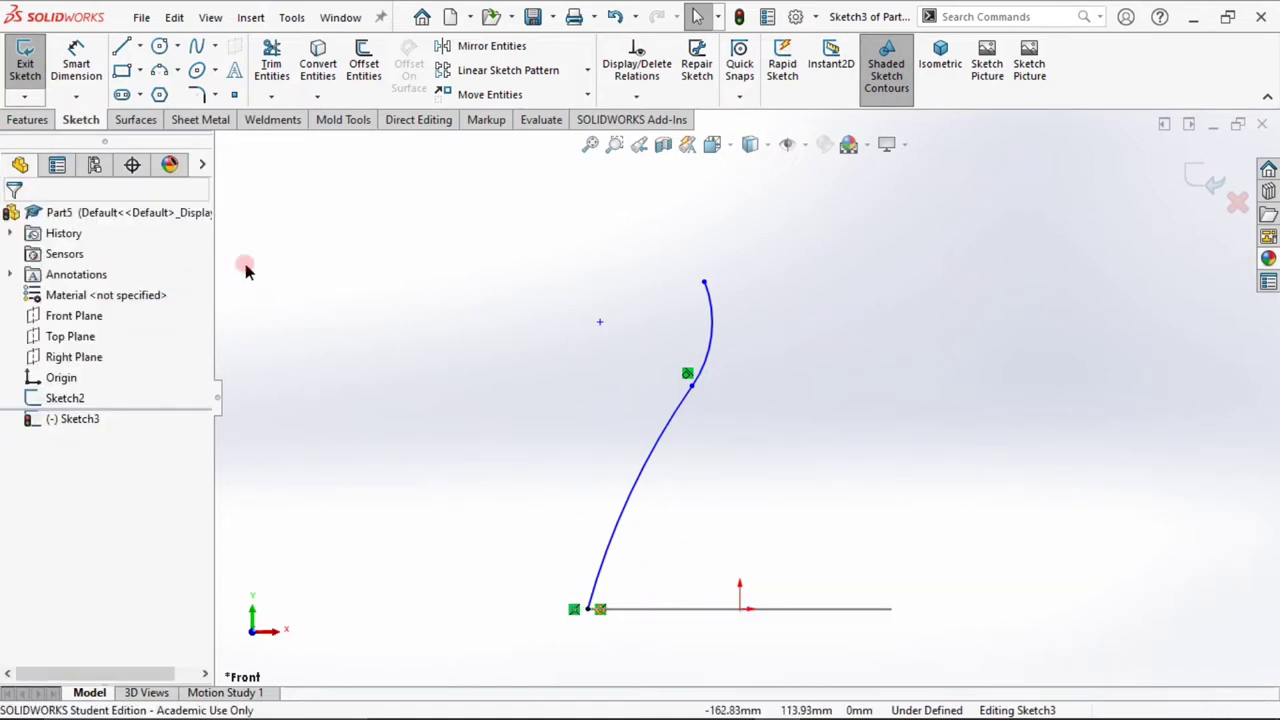
pyautogui.click(80, 50)
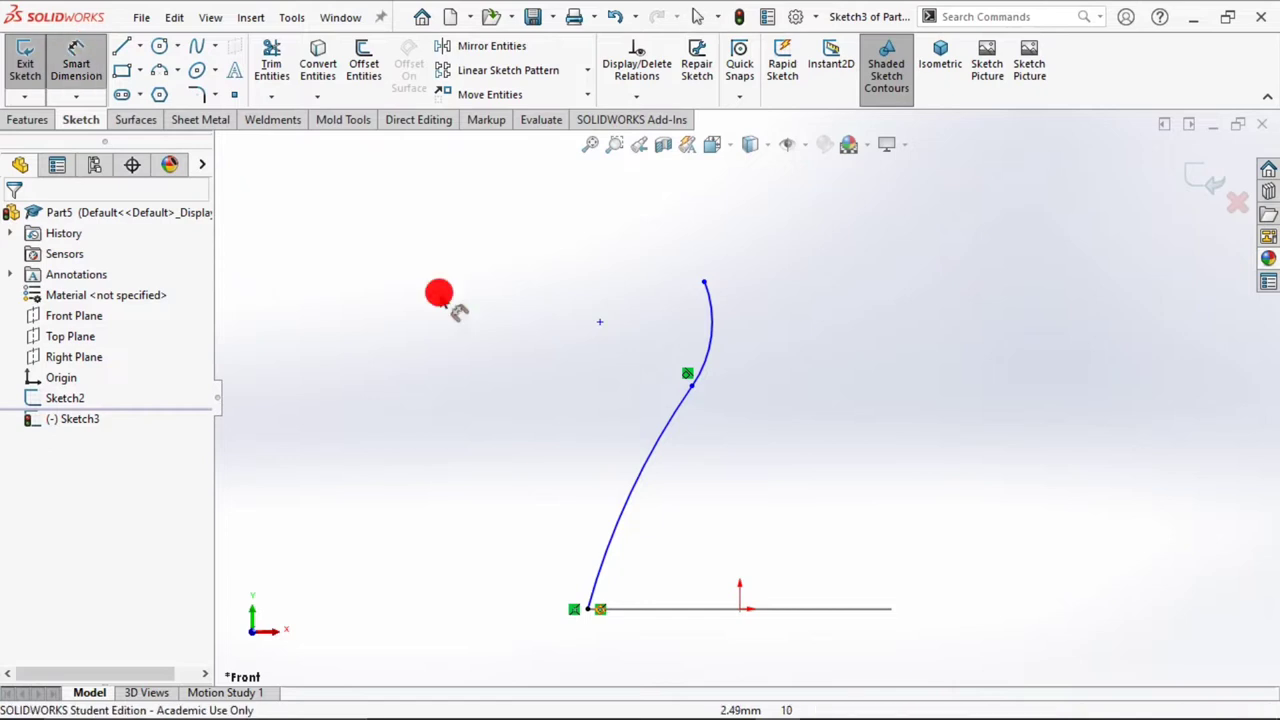
# - Dimension the profile's top end 135 mm and the tangent point 85 mm above the origin
pyautogui.click(705, 284)
pyautogui.click(741, 610)
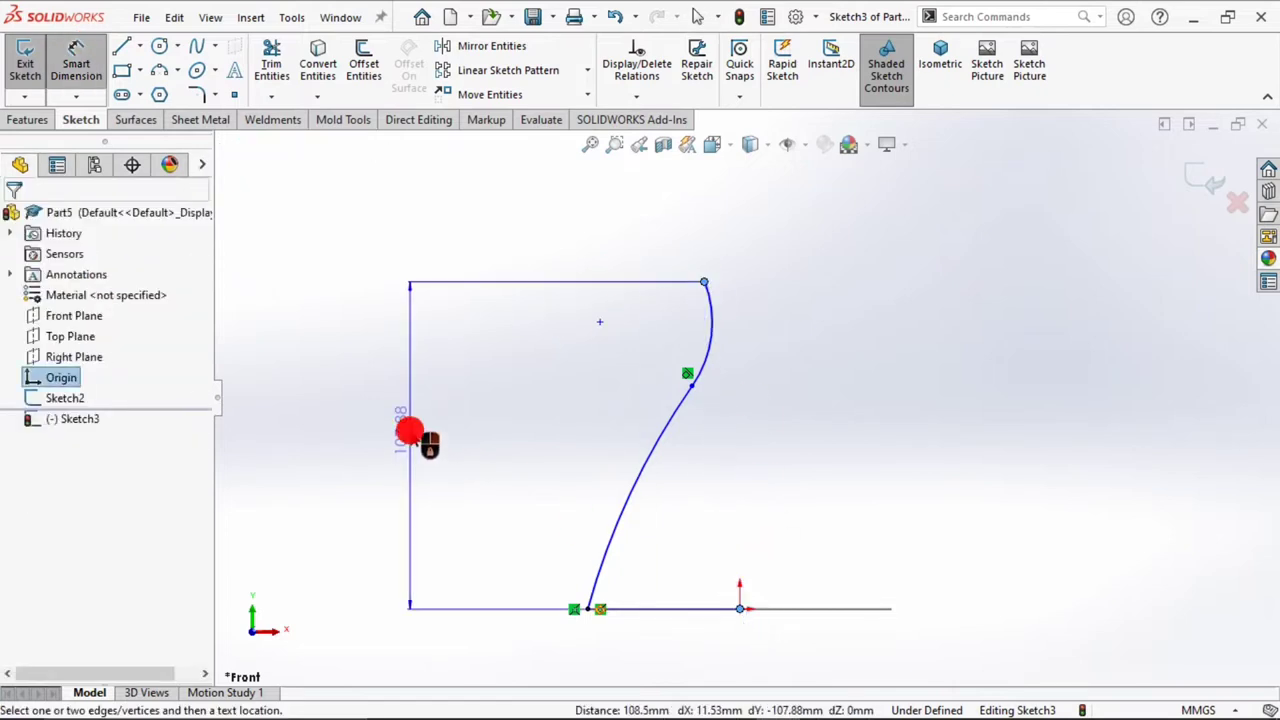
pyautogui.click(409, 430)
pyautogui.write('135')
pyautogui.press('Return')
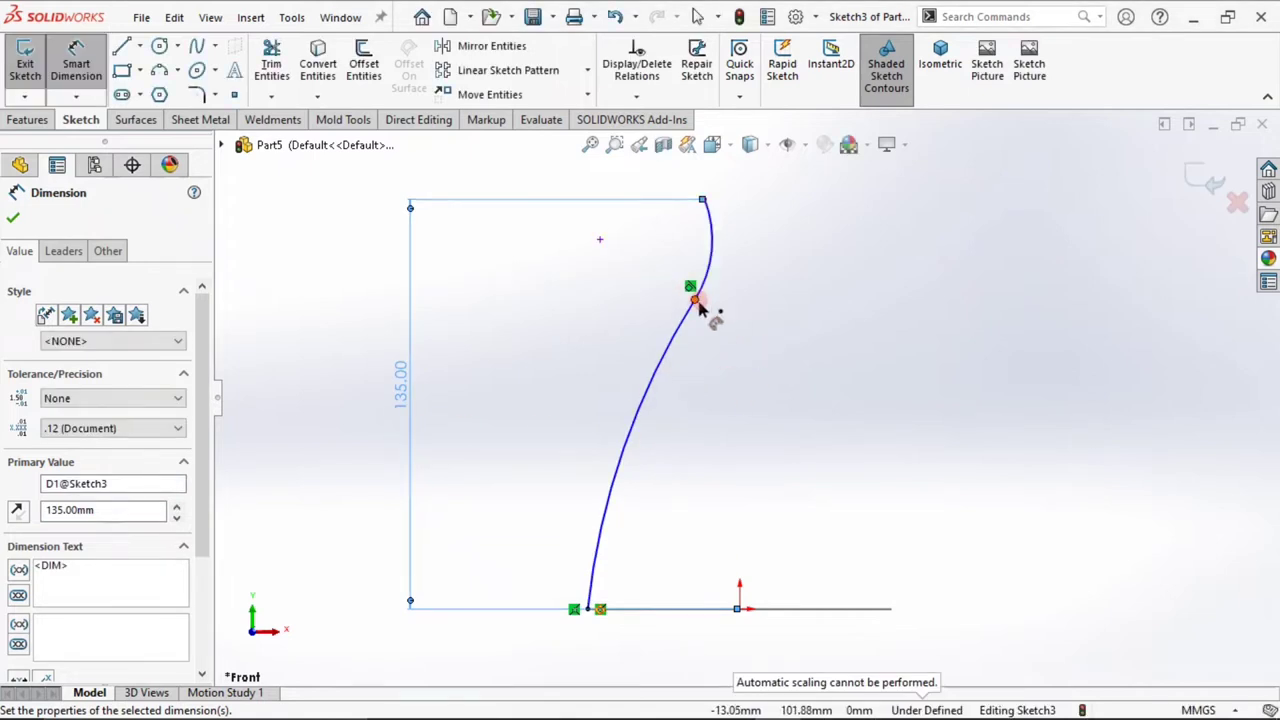
pyautogui.click(698, 303)
pyautogui.click(740, 610)
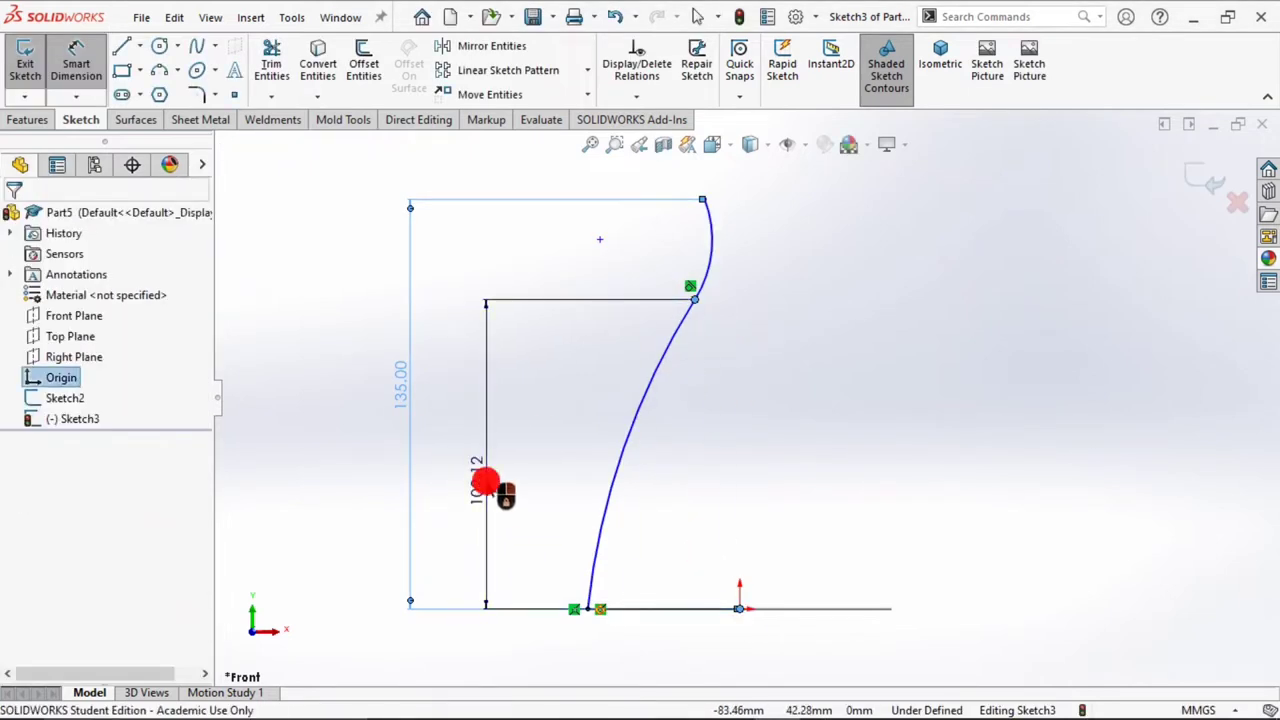
pyautogui.click(486, 488)
pyautogui.write('85')
pyautogui.press('Return')
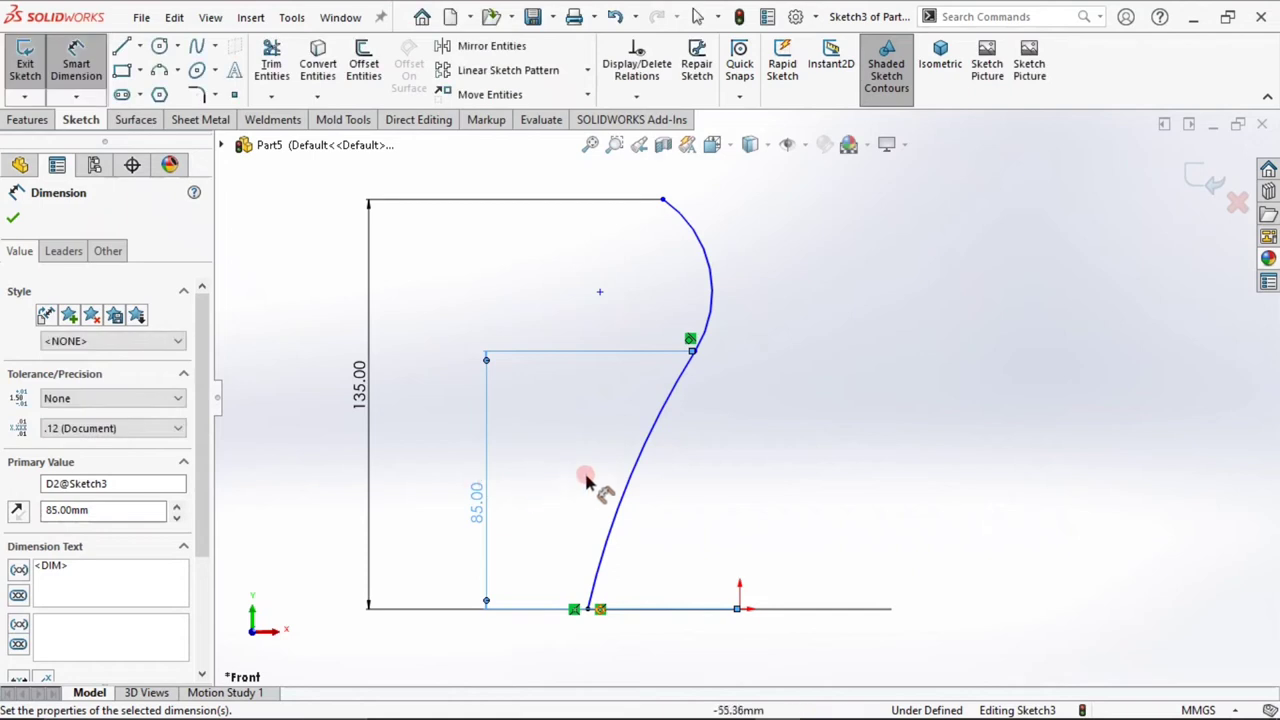
# - Set the upper arc radius to 75 mm and the lower arc radius to 125 mm
pyautogui.click(688, 232)
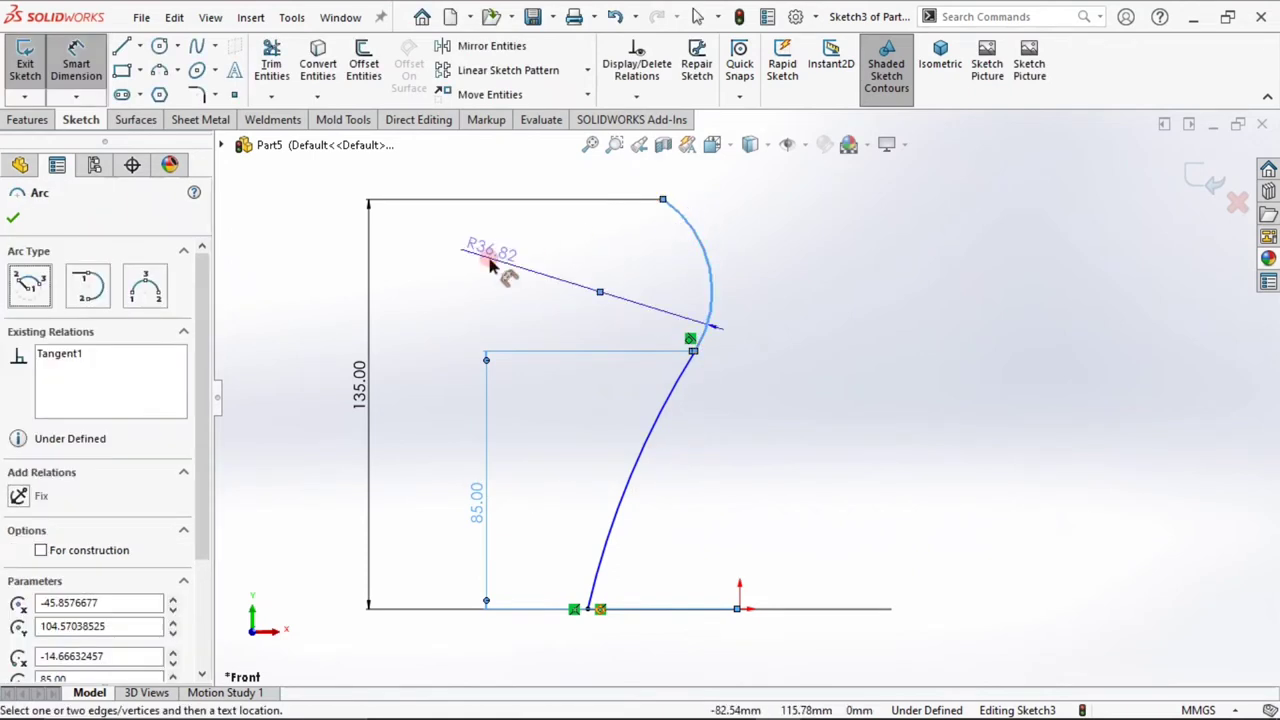
pyautogui.click(489, 257)
pyautogui.write('75')
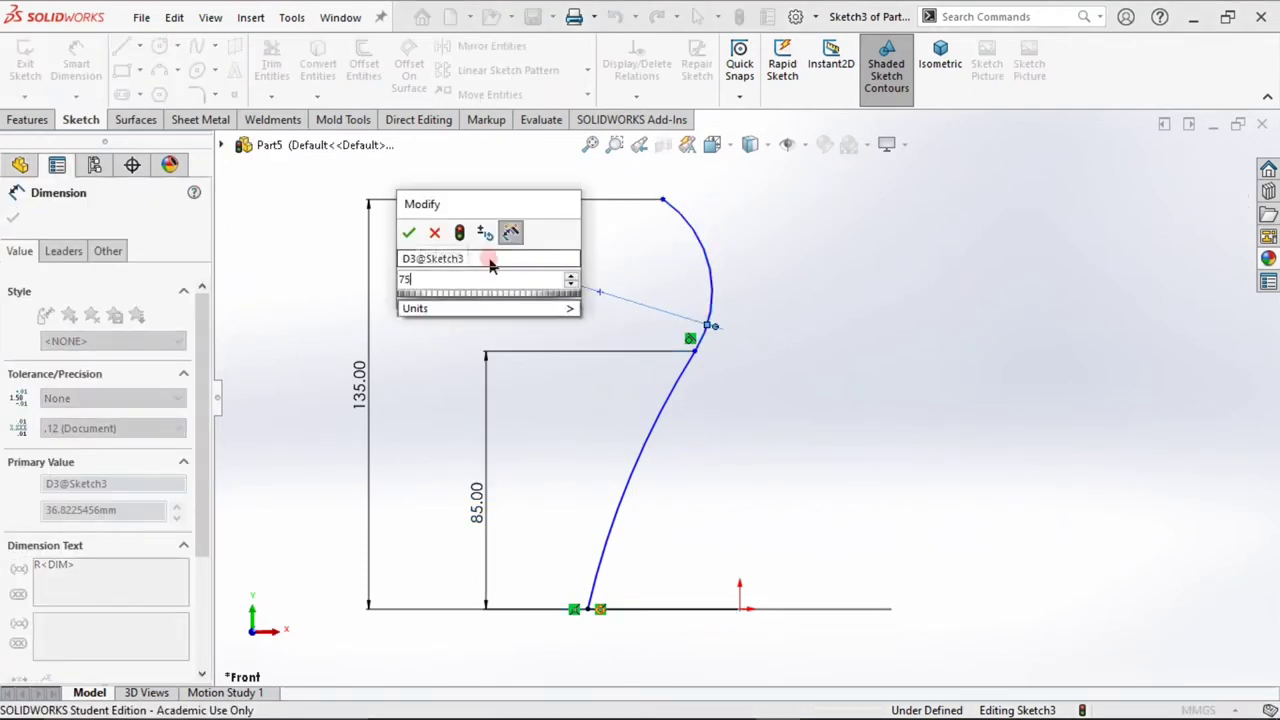
pyautogui.press('Return')
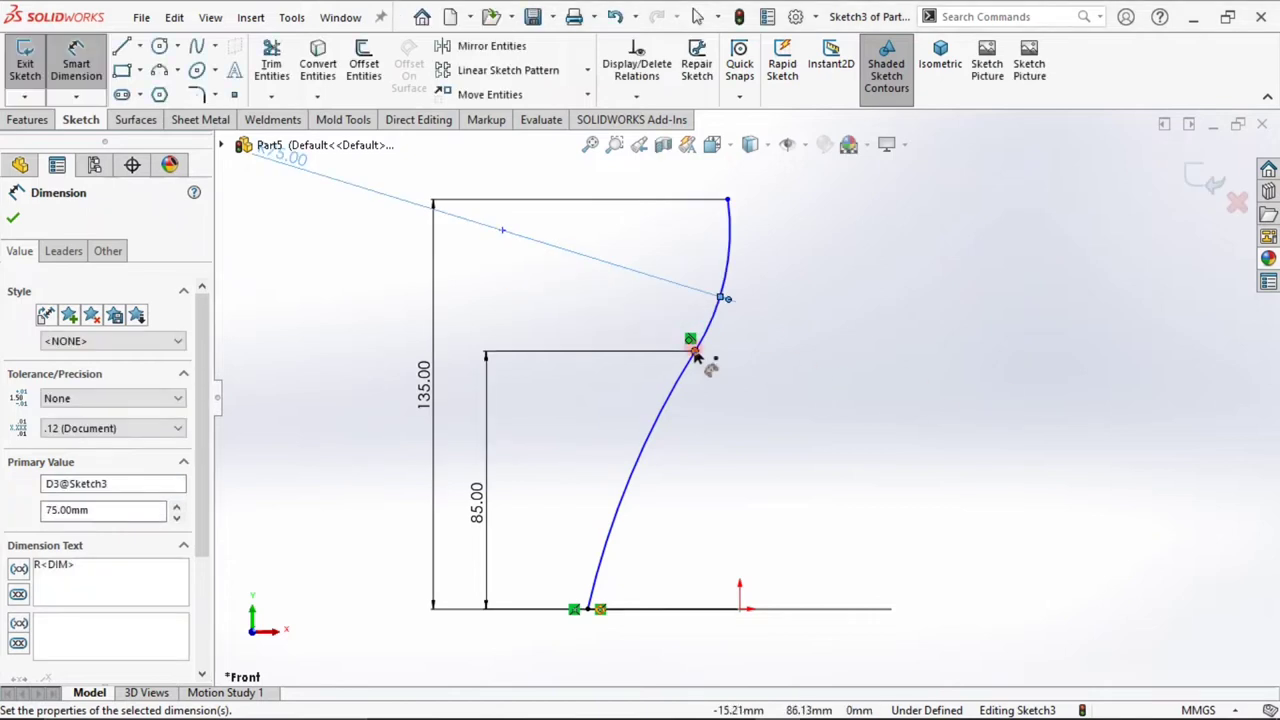
pyautogui.click(640, 449)
pyautogui.click(577, 449)
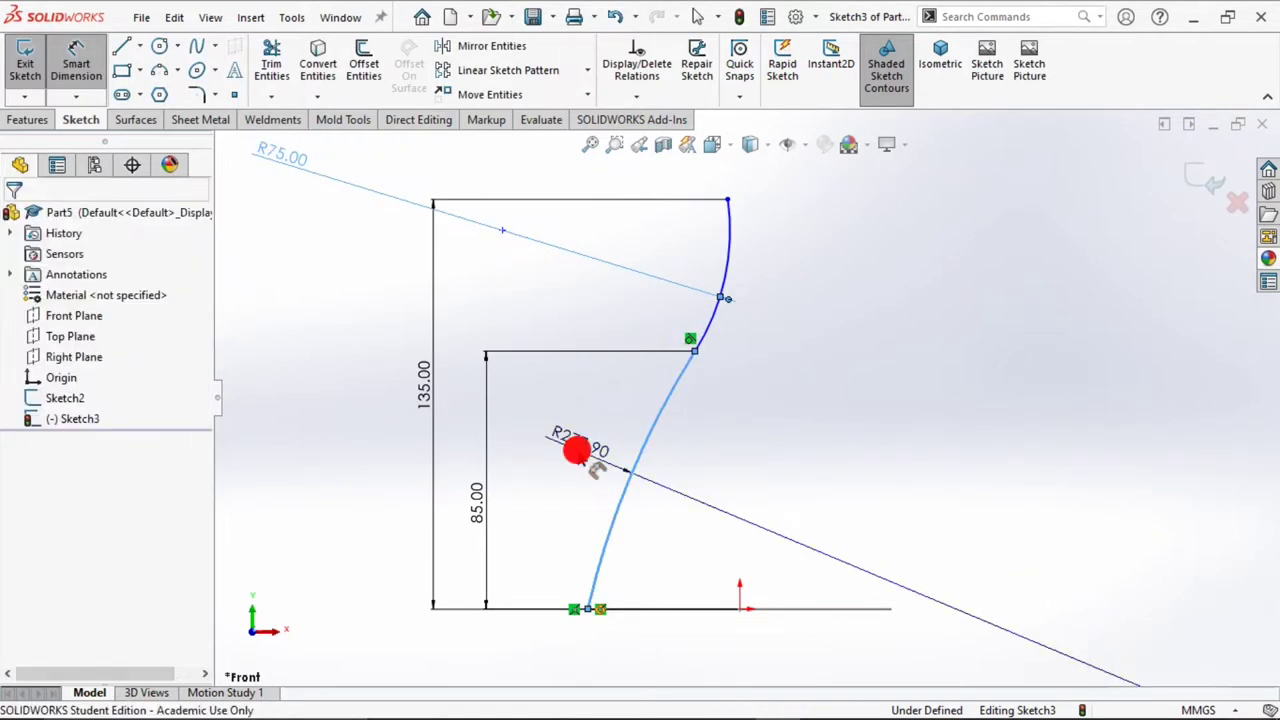
pyautogui.write('125')
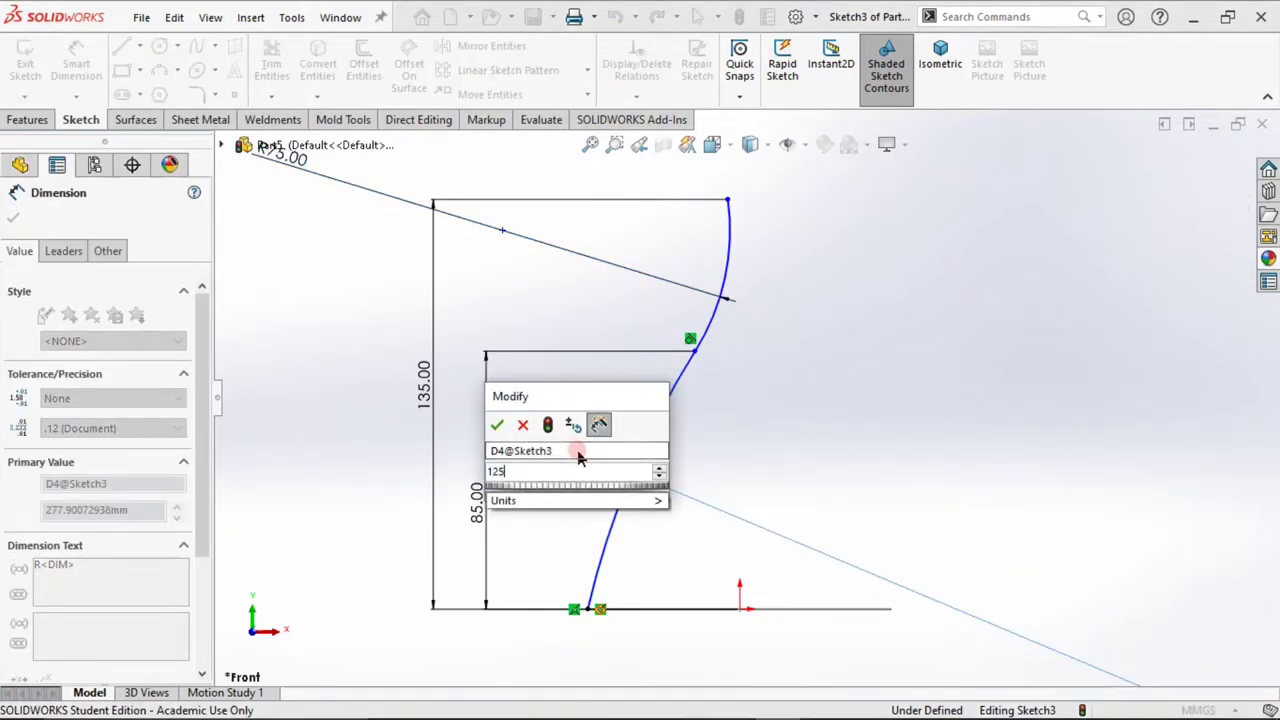
pyautogui.press('Return')
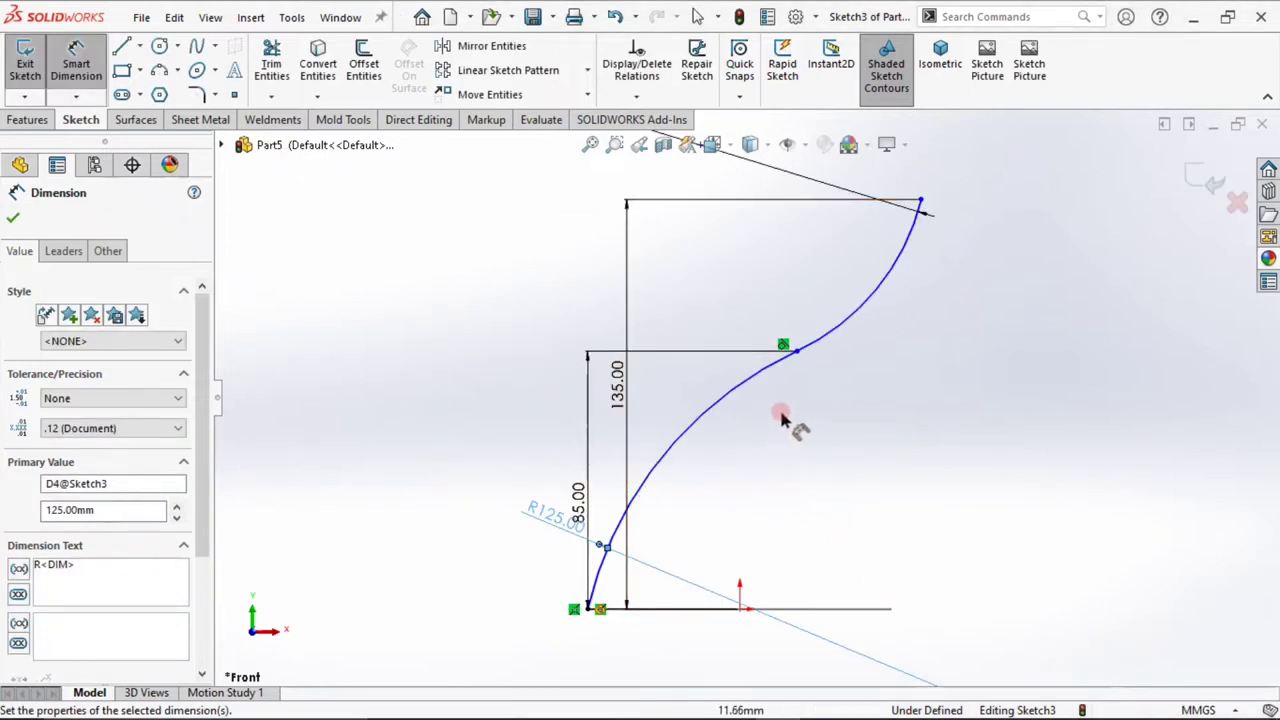
pyautogui.press('Escape')
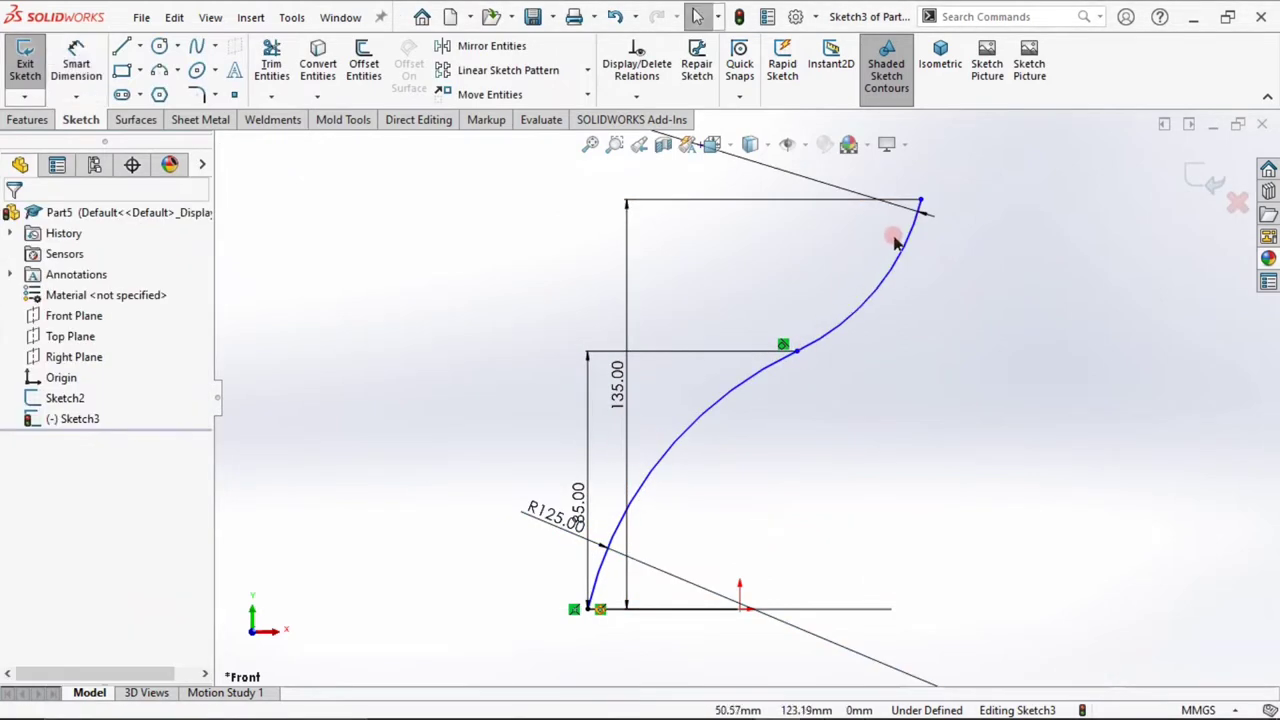
# - Drag the top end back left and dimension the tangent point 30 mm from the axis
pyautogui.click(921, 203)
pyautogui.moveTo(921, 203); pyautogui.dragTo(724, 200)
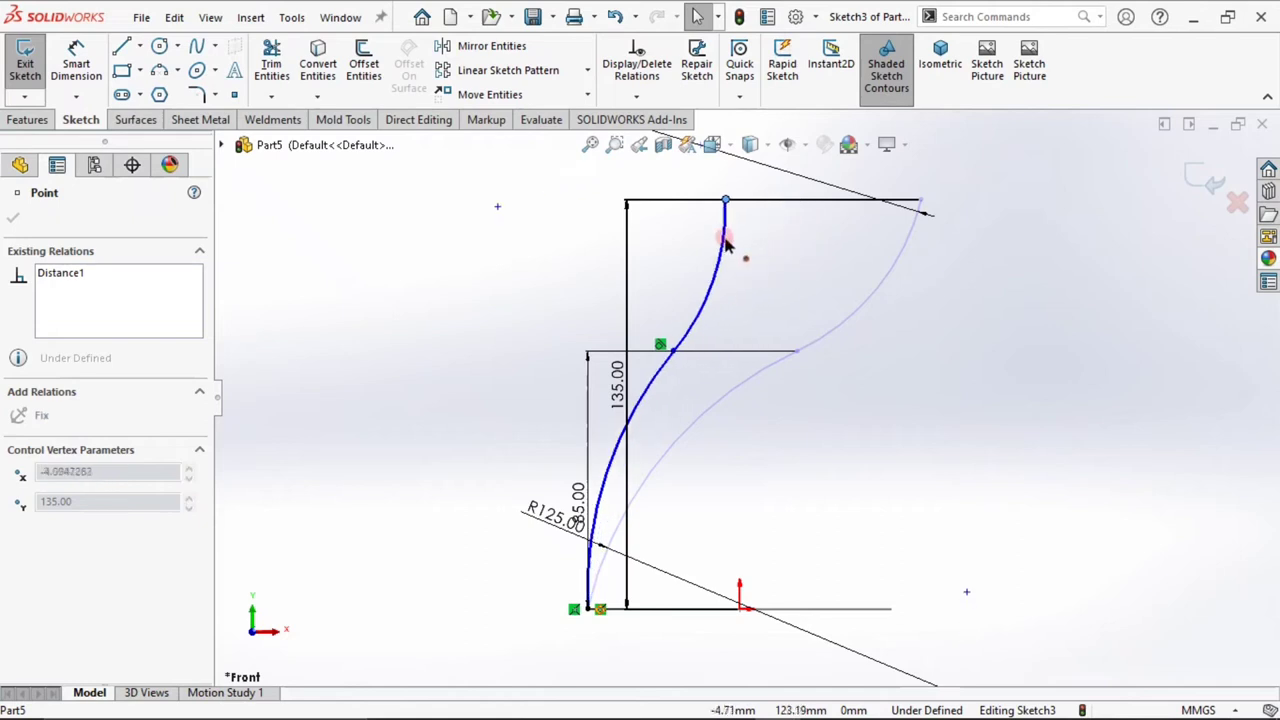
pyautogui.click(76, 62)
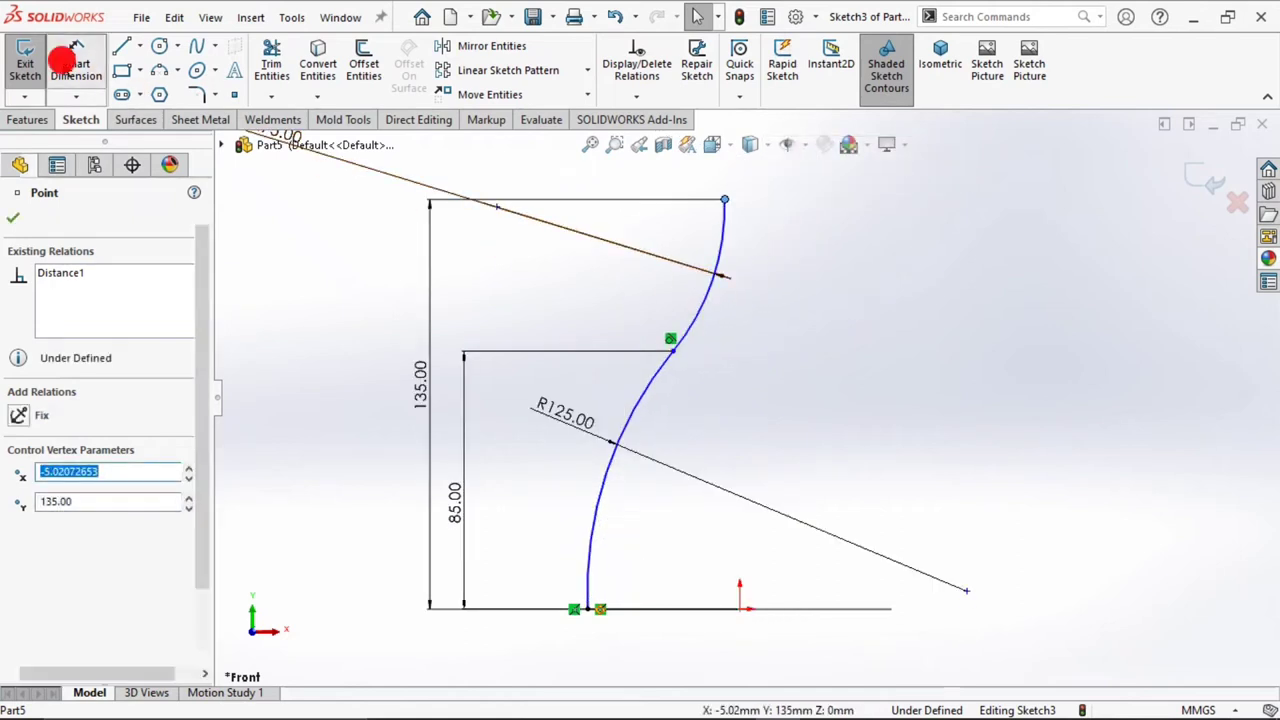
pyautogui.click(676, 353)
pyautogui.click(745, 612)
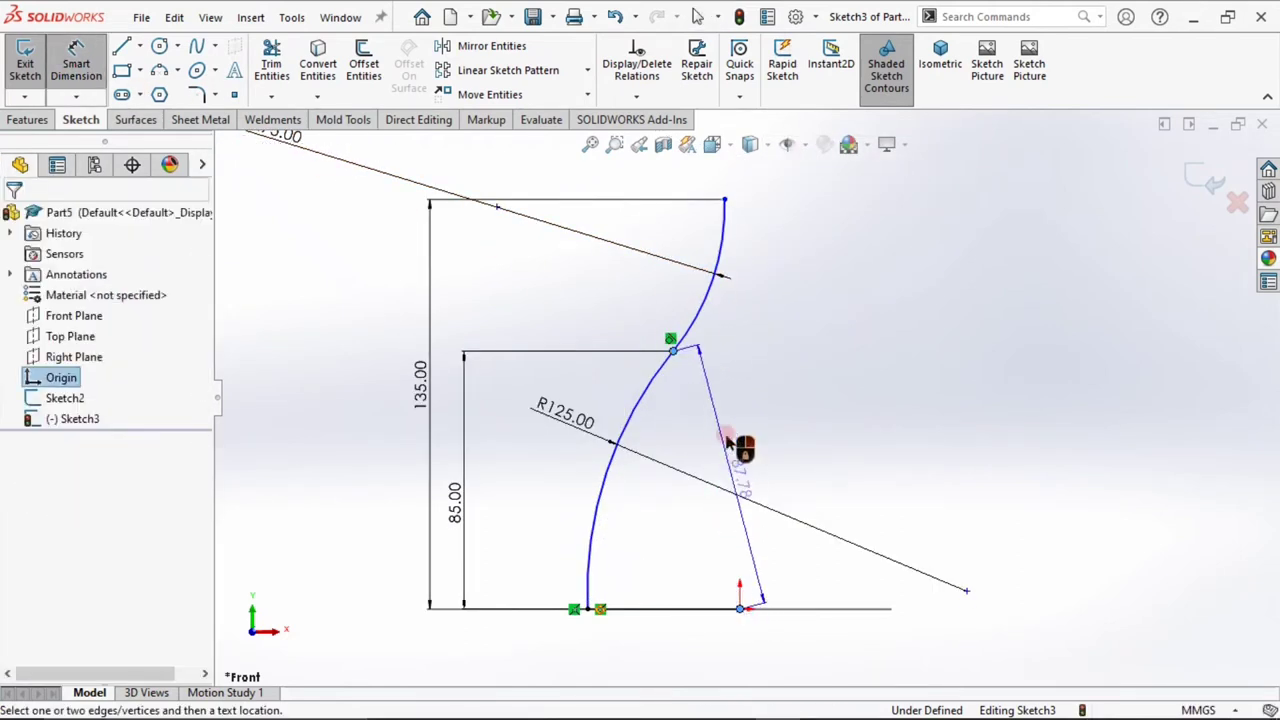
pyautogui.click(712, 280)
pyautogui.click(702, 317)
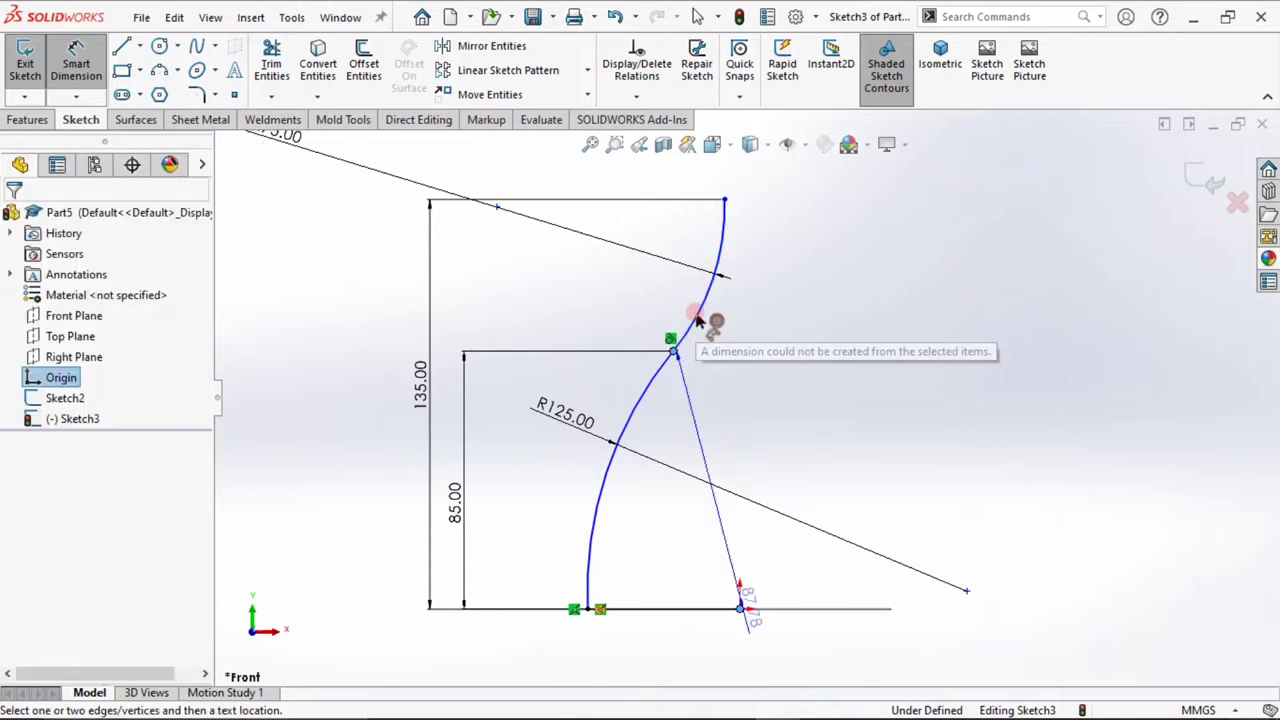
pyautogui.click(718, 327)
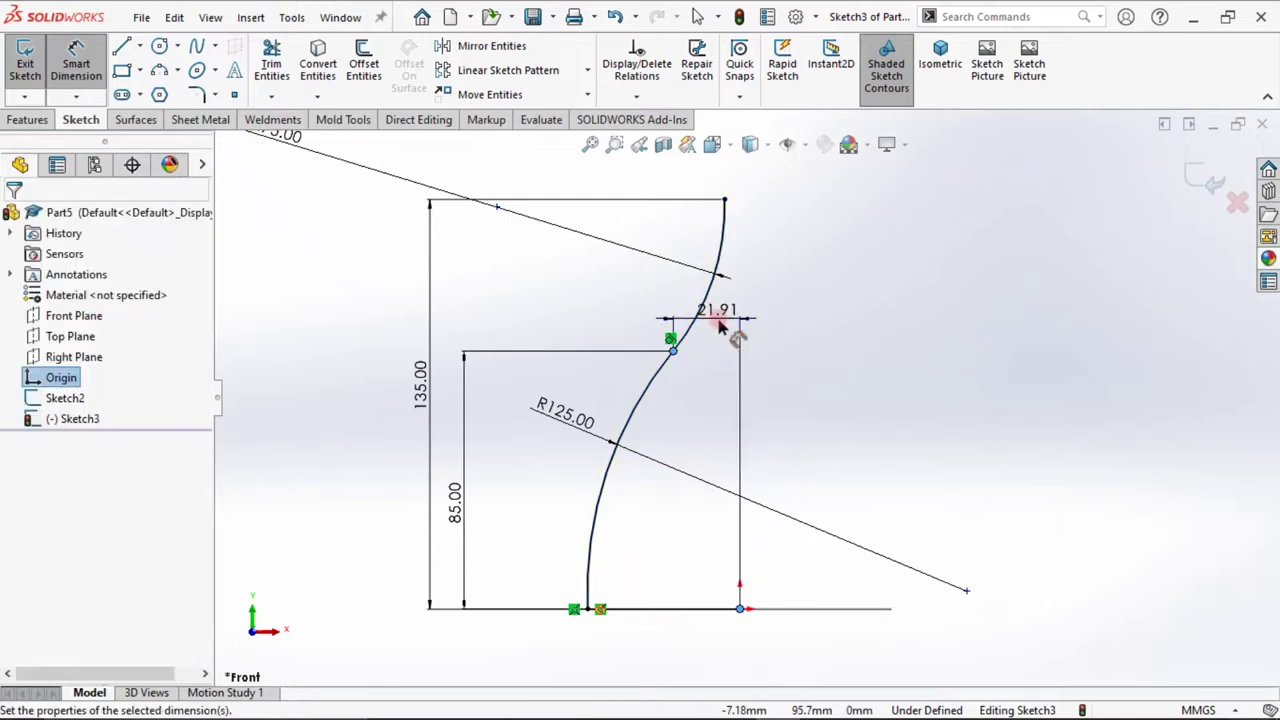
pyautogui.write('30')
pyautogui.press('Return')
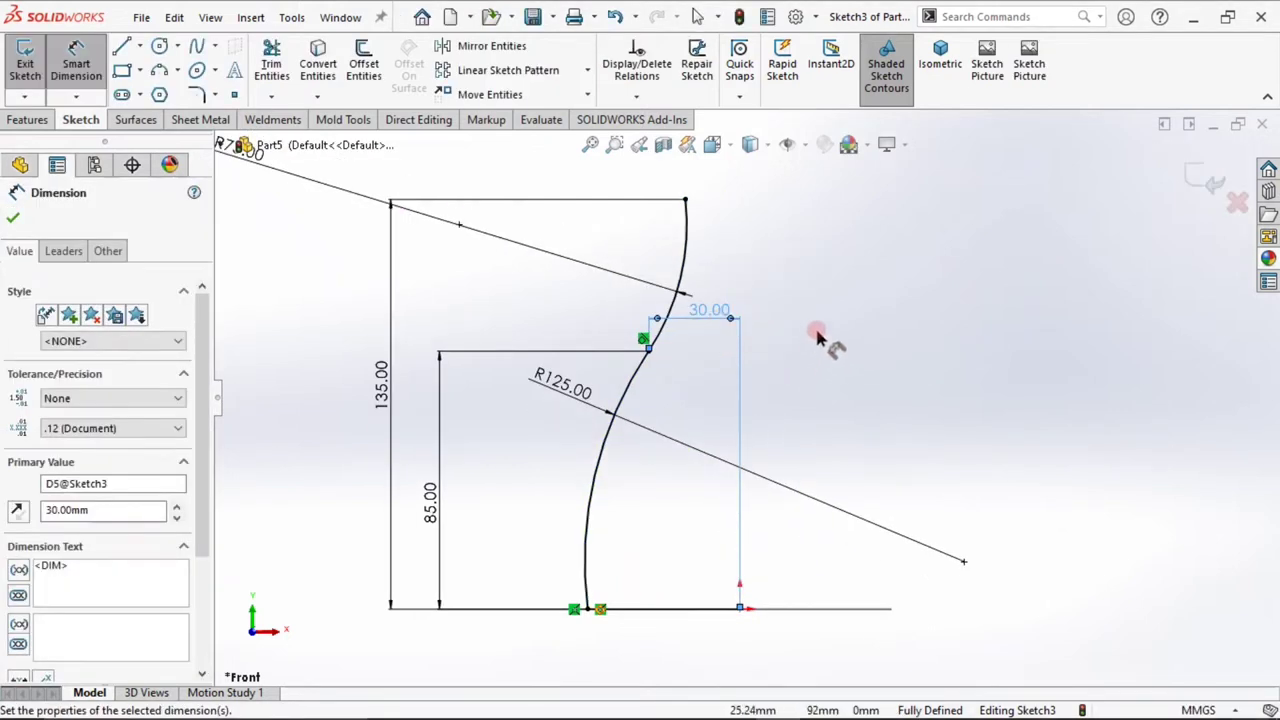
pyautogui.click(818, 338)
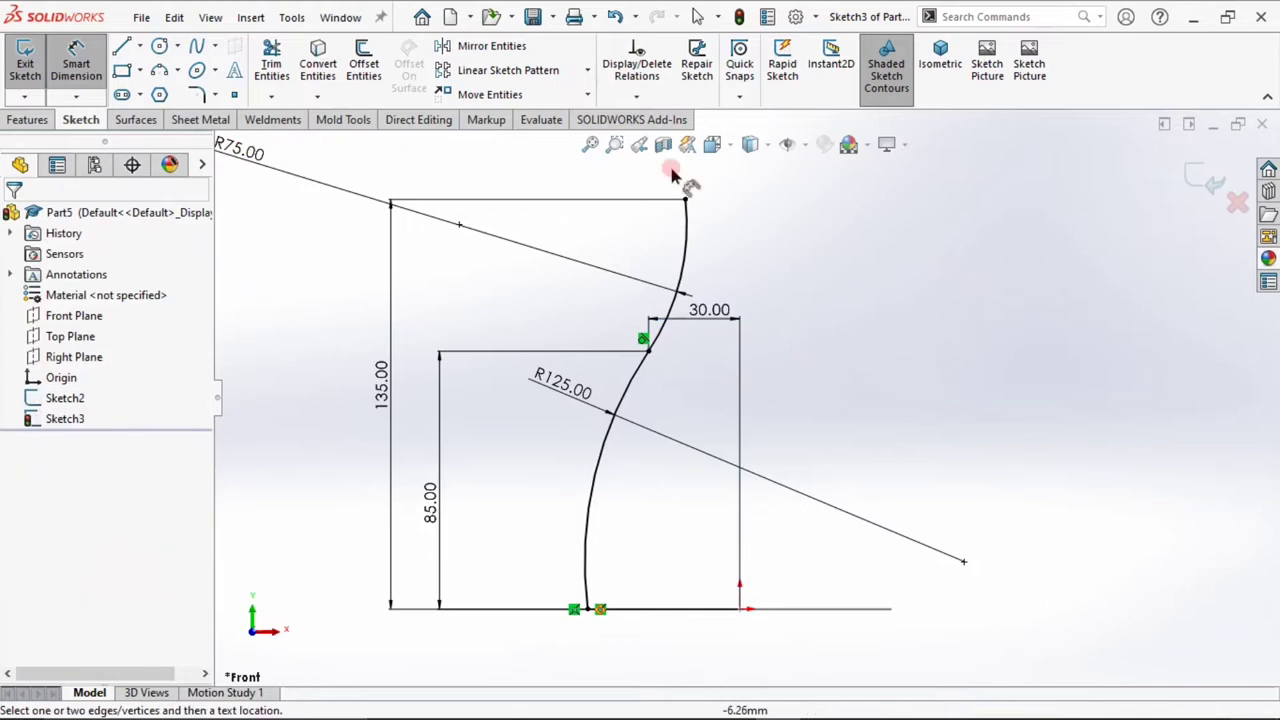
# - Draw a vertical centerline up from the origin
pyautogui.click(140, 46)
pyautogui.click(160, 89)
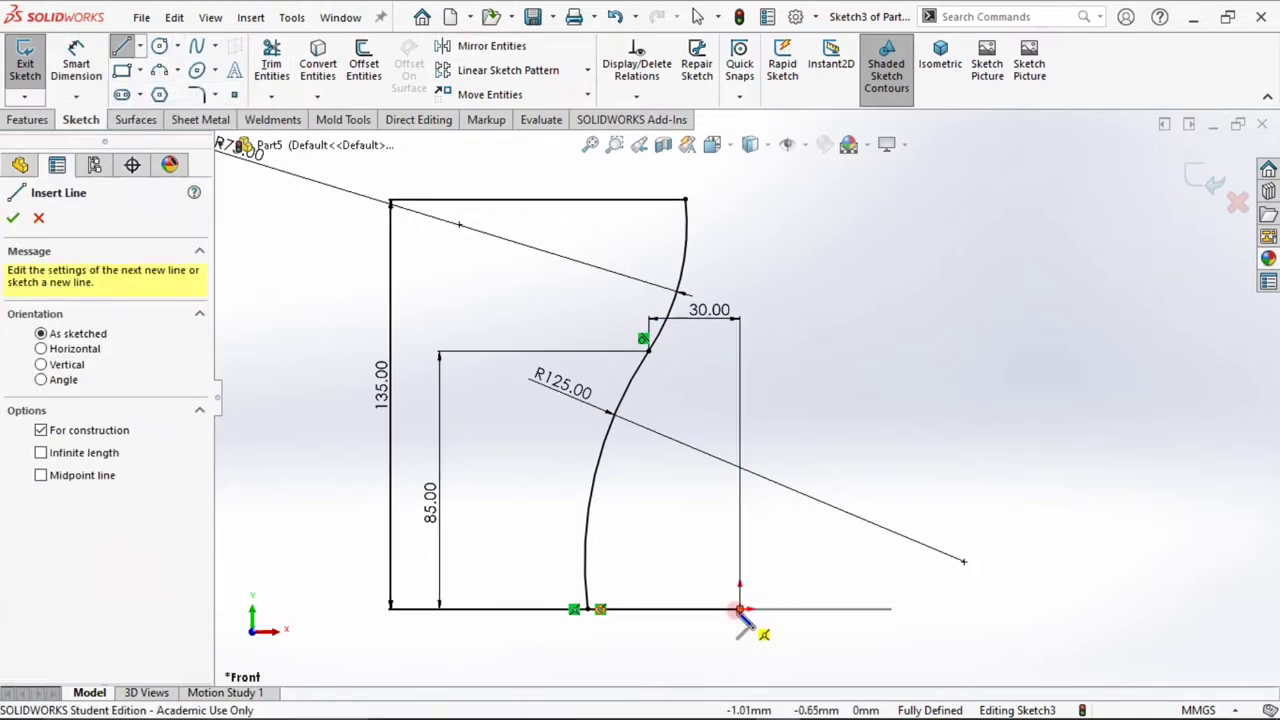
pyautogui.moveTo(740, 609); pyautogui.dragTo(740, 434)
pyautogui.press('Escape')
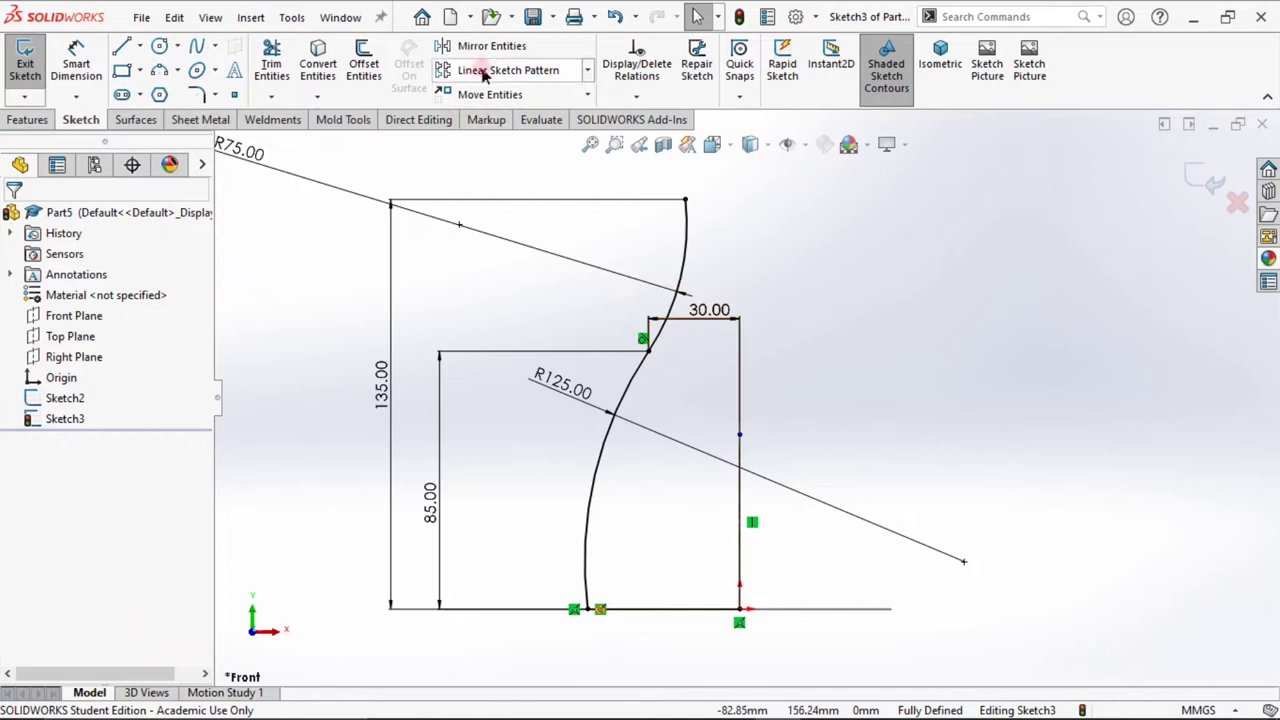
# - Mirror both arcs about the centerline, close Sketch3, and view it isometrically
pyautogui.click(482, 46)
pyautogui.click(678, 254)
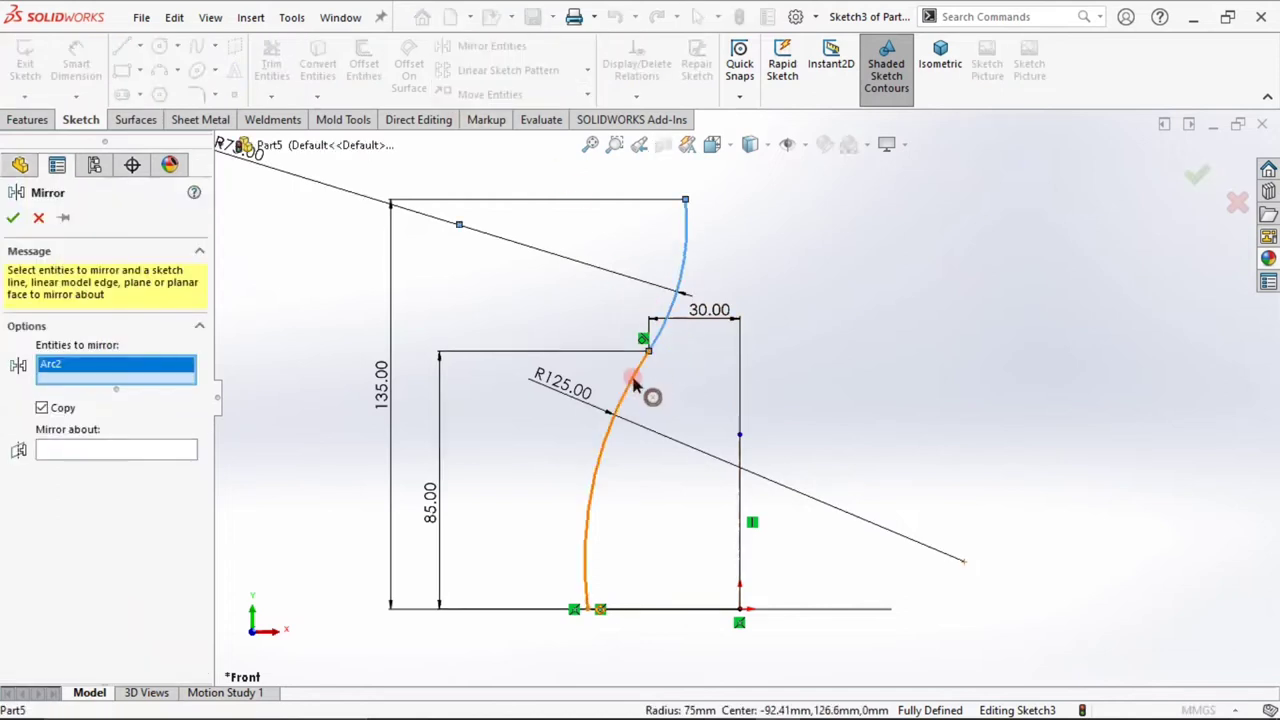
pyautogui.click(634, 383)
pyautogui.click(195, 464)
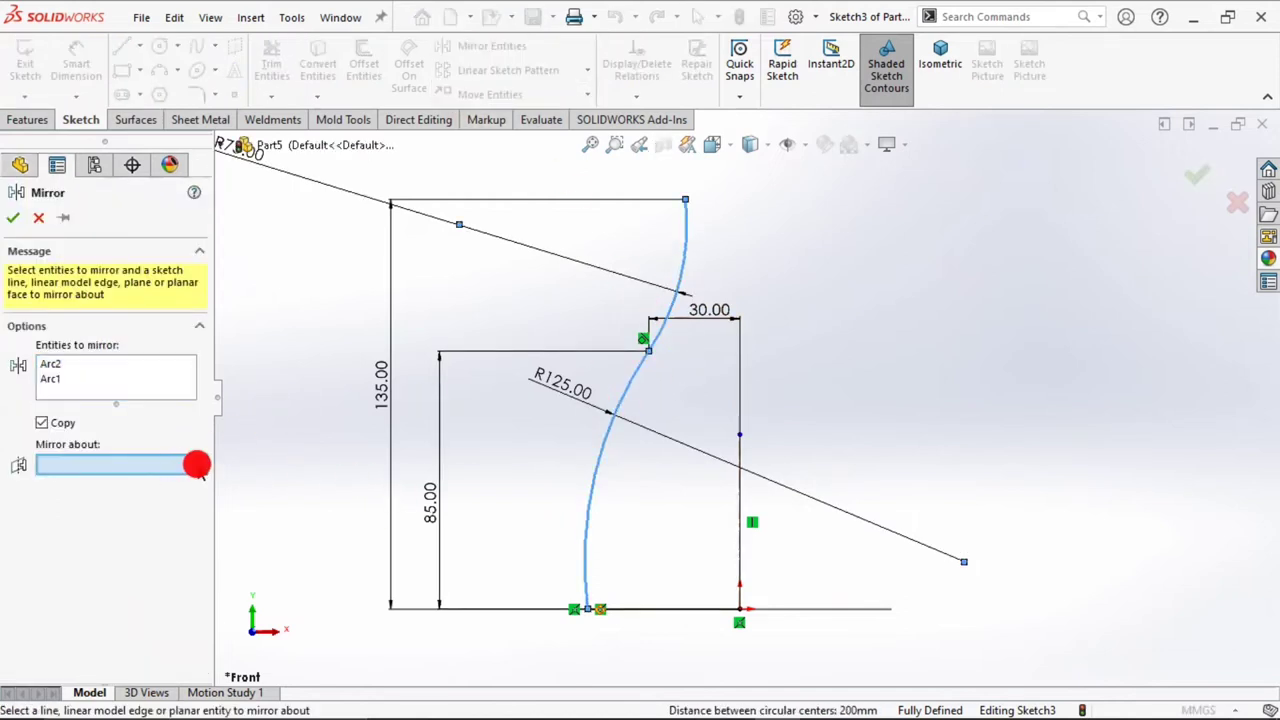
pyautogui.click(741, 452)
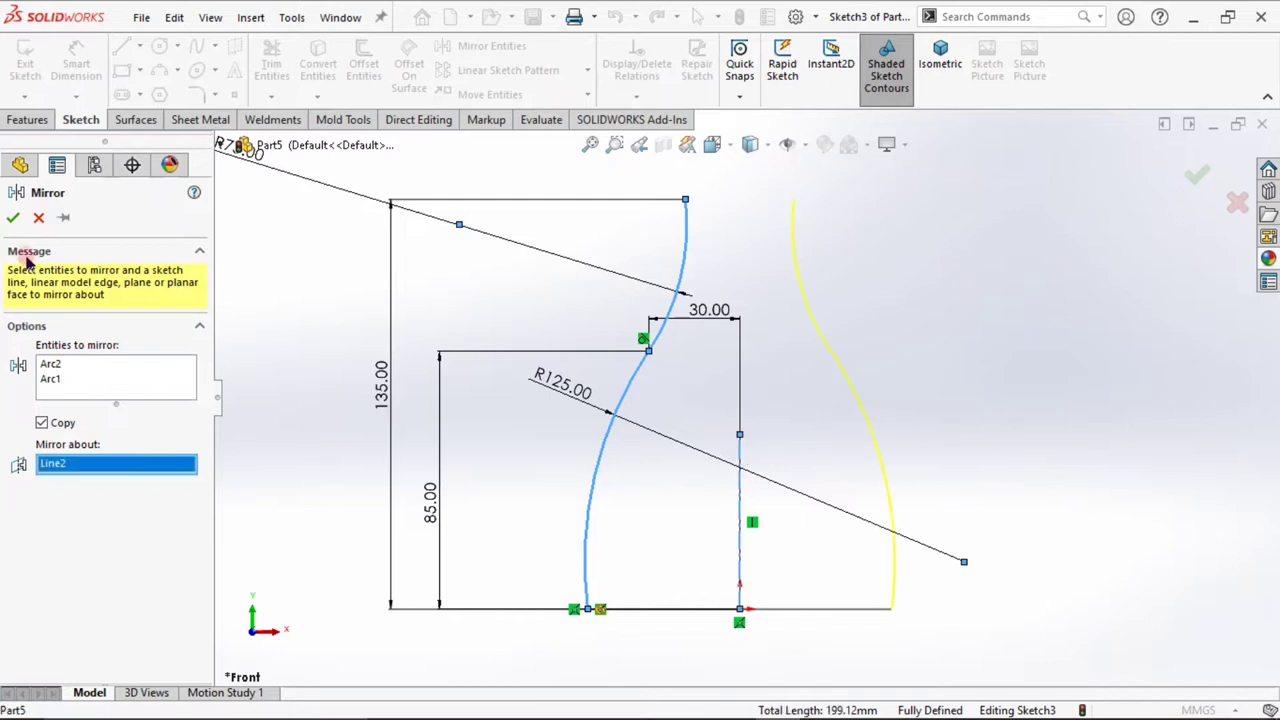
pyautogui.click(15, 221)
pyautogui.click(1182, 190)
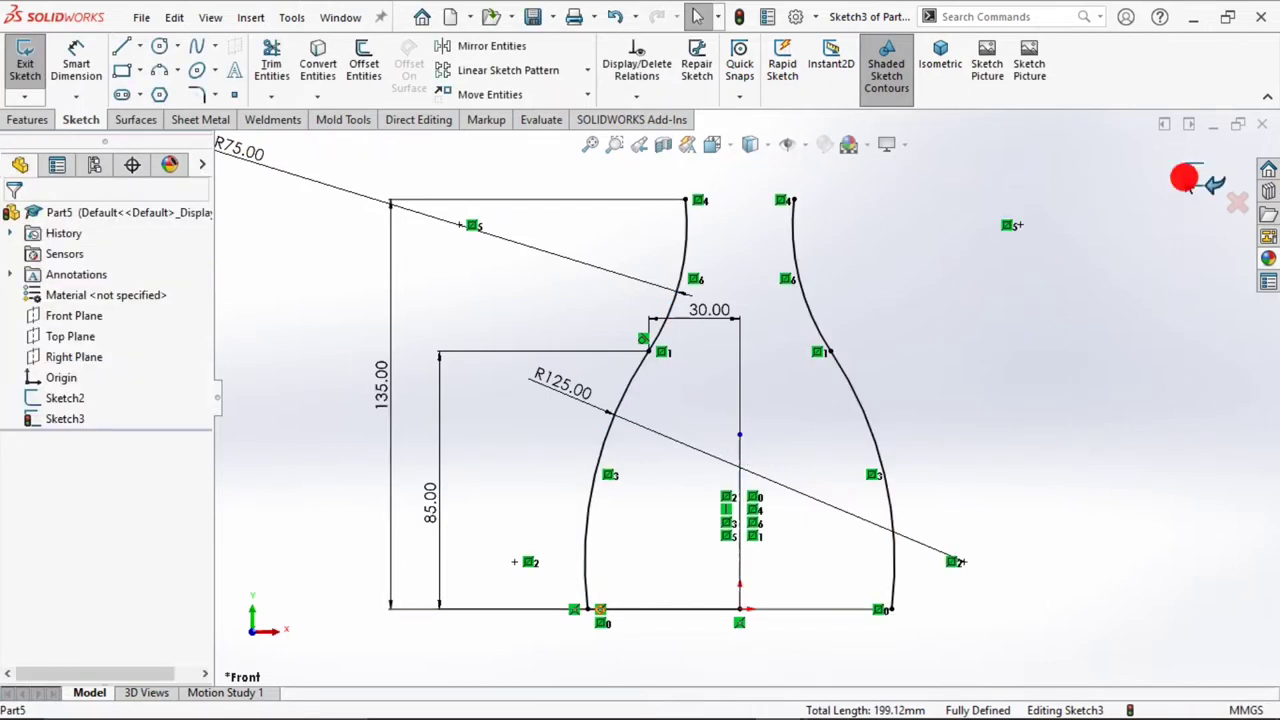
pyautogui.click(939, 62)
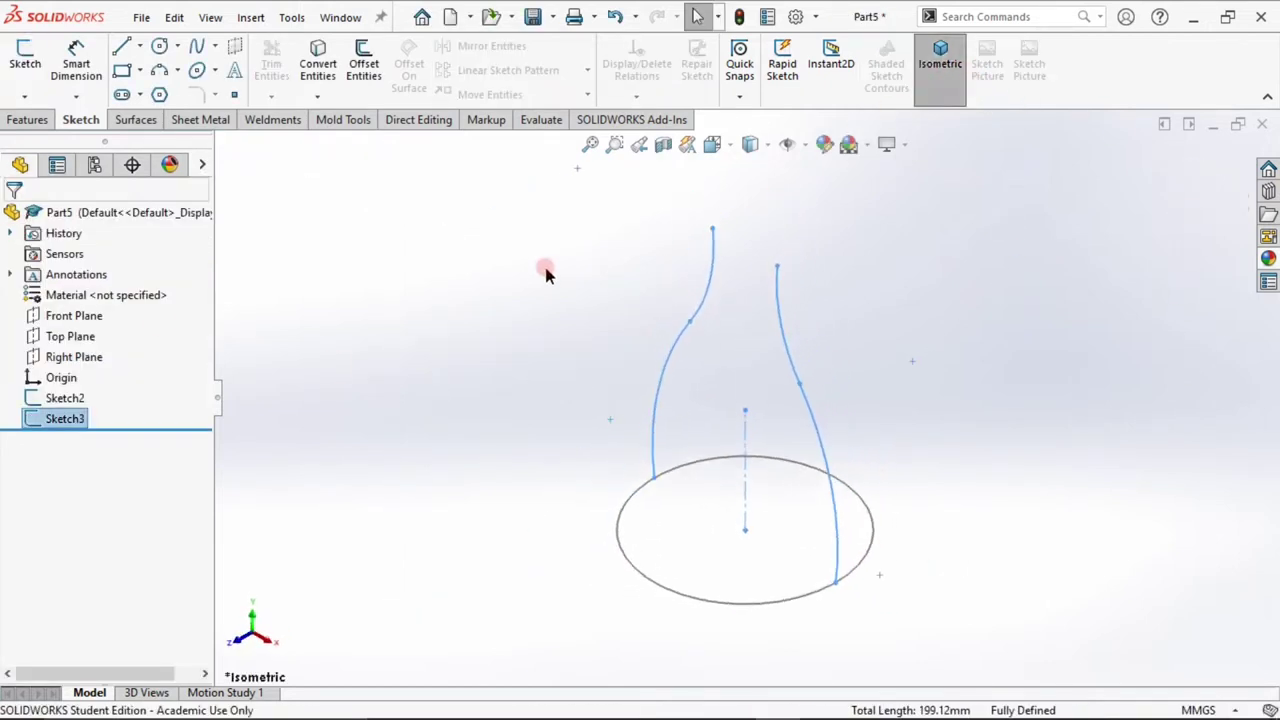
# - On the Right Plane, sketch two connected three-point arcs rising from the circle's base
pyautogui.click(63, 358)
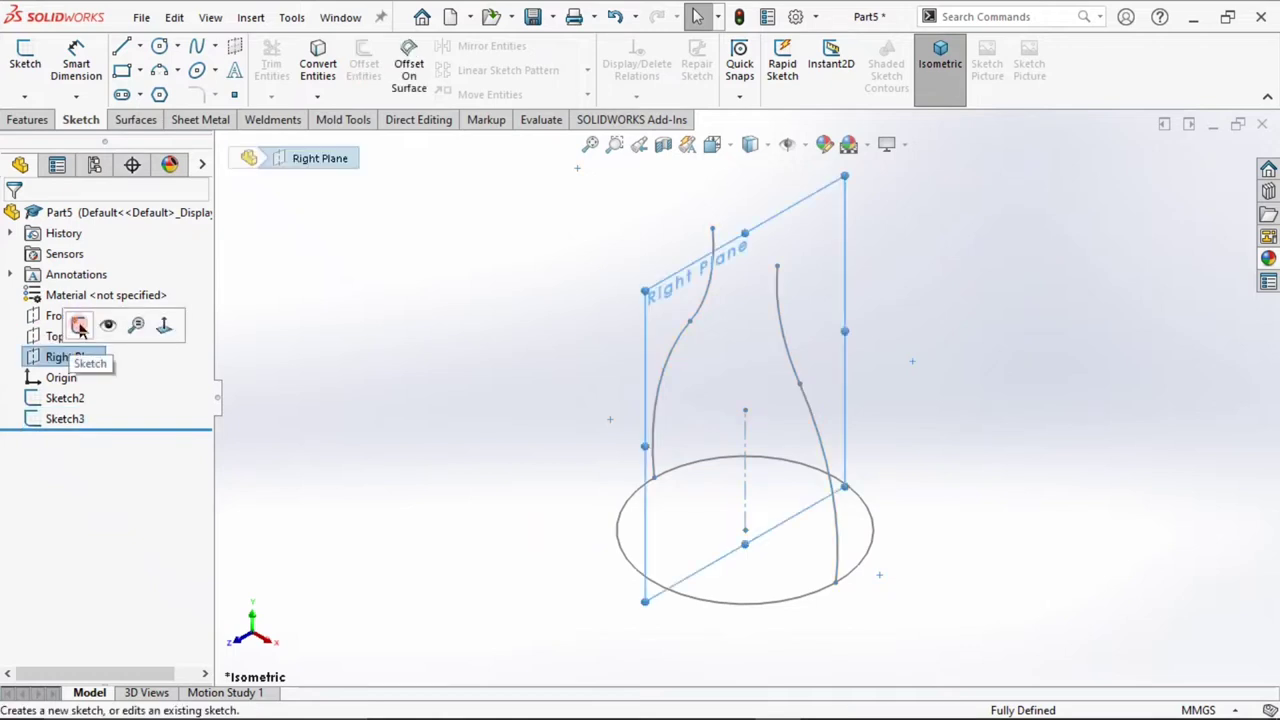
pyautogui.click(80, 325)
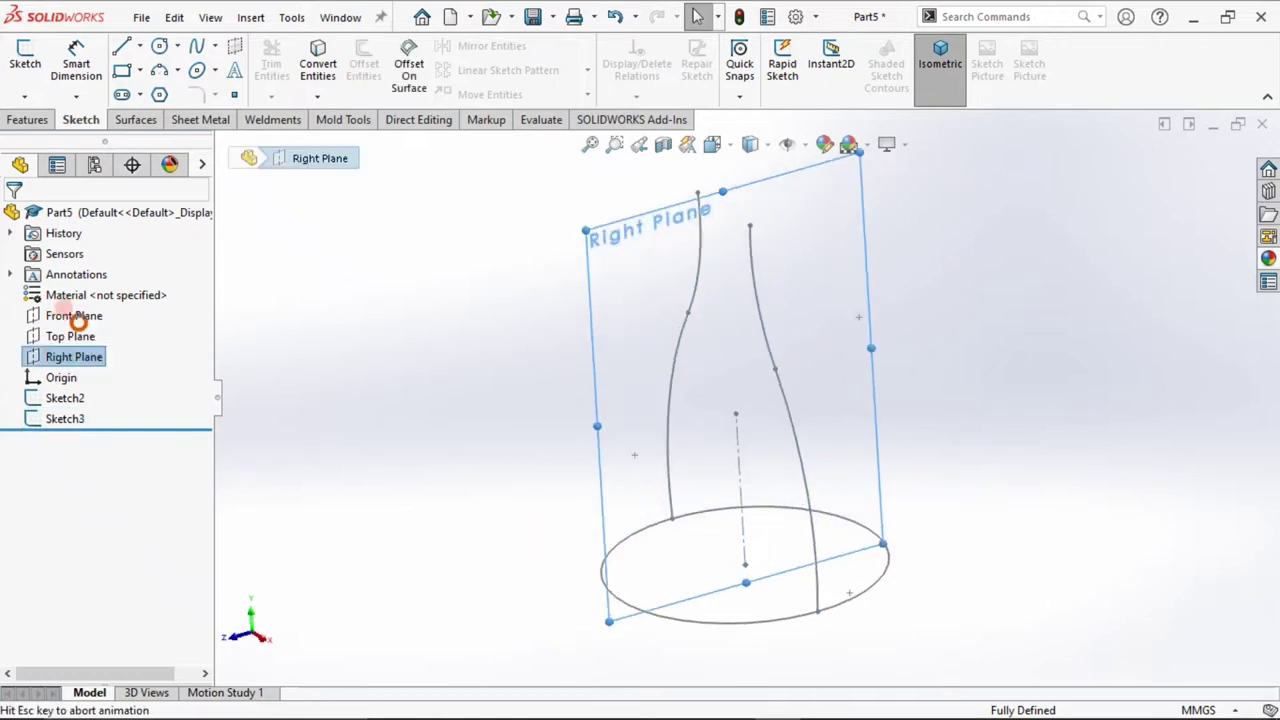
pyautogui.click(172, 74)
pyautogui.moveTo(567, 637); pyautogui.dragTo(745, 635)
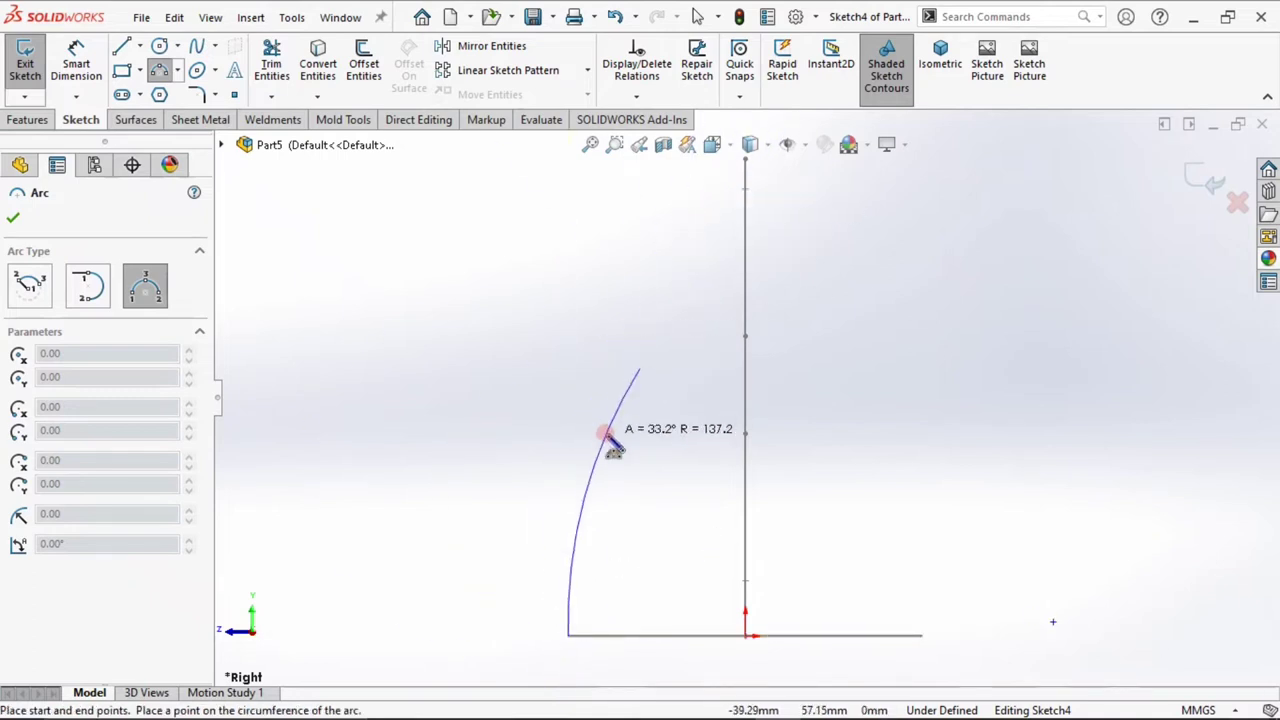
pyautogui.click(606, 425)
pyautogui.click(641, 369)
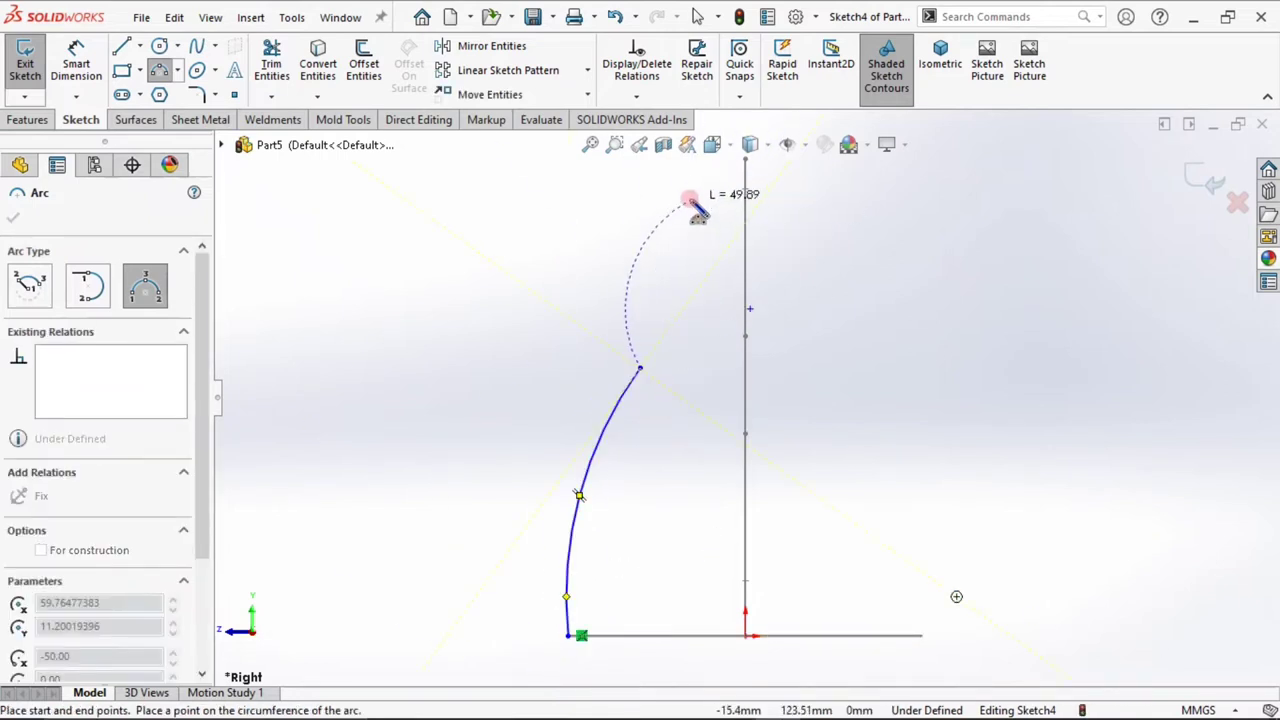
pyautogui.click(690, 200)
pyautogui.click(694, 246)
pyautogui.press('Escape')
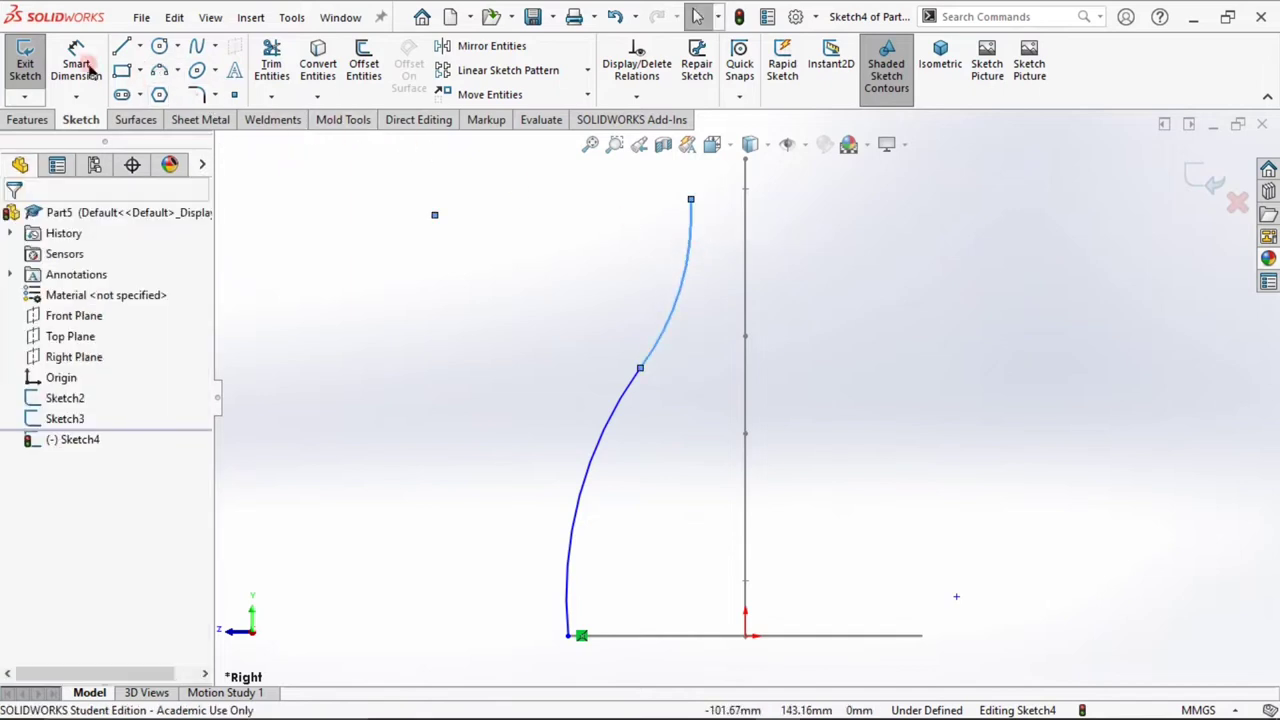
pyautogui.click(88, 66)
# - Dimension the profile's overall height to 135 mm and the waist point to 85 mm
pyautogui.click(690, 201)
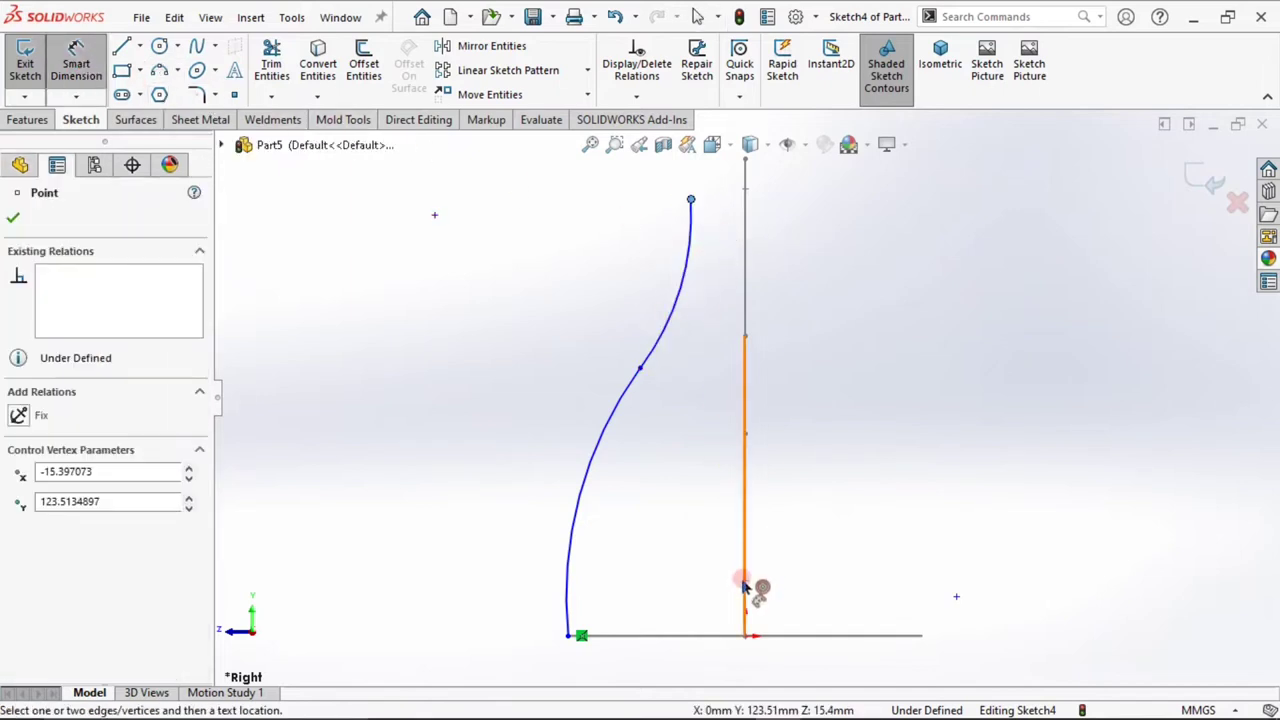
pyautogui.click(745, 638)
pyautogui.click(496, 424)
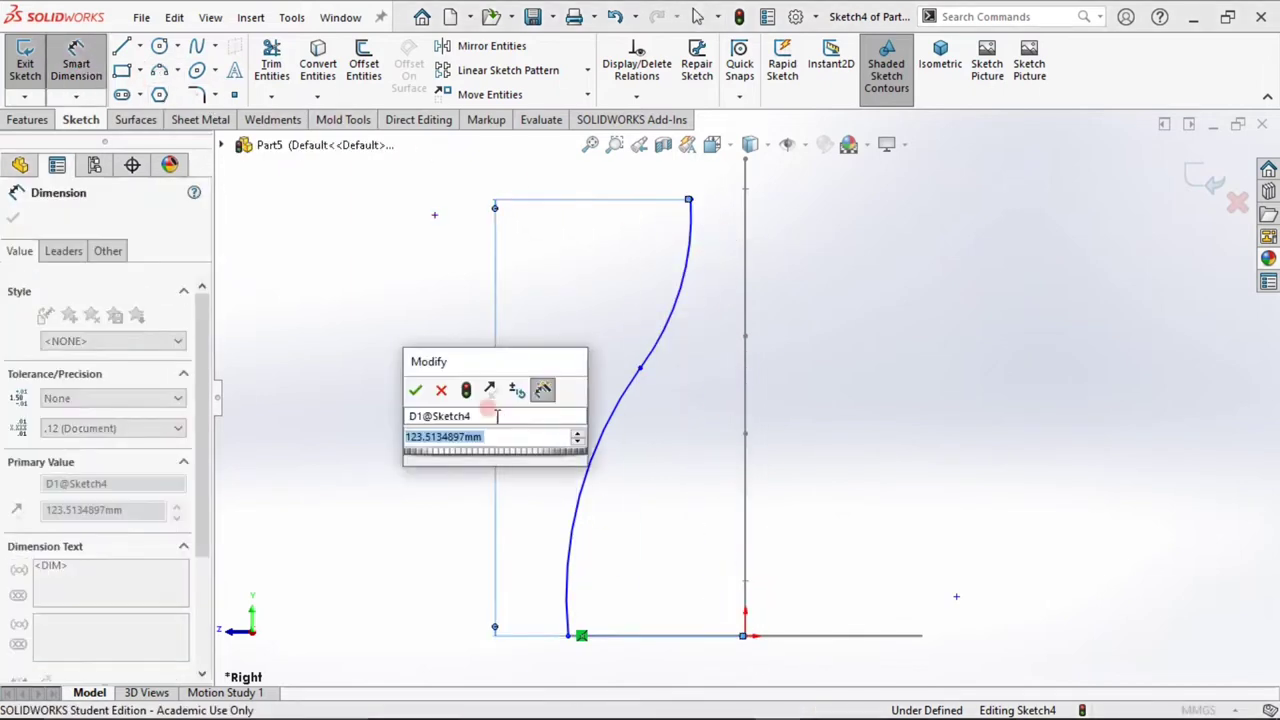
pyautogui.write('135')
pyautogui.press('Return')
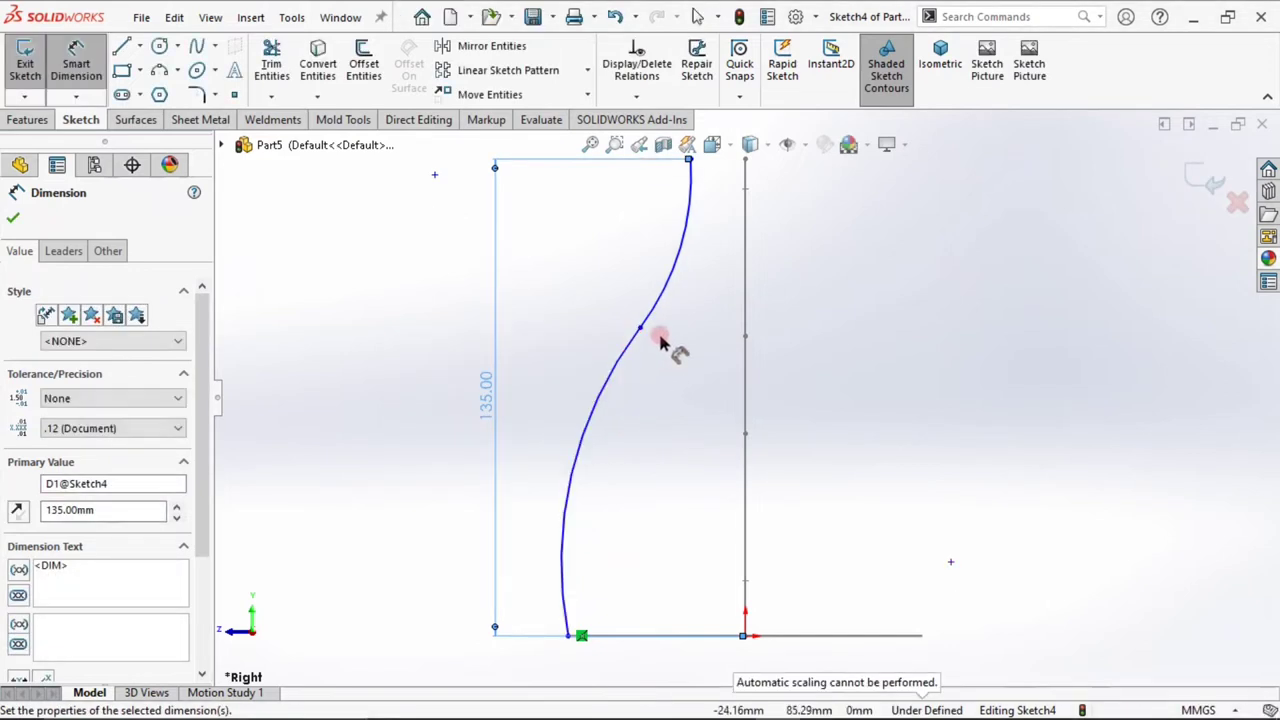
pyautogui.click(638, 332)
pyautogui.click(745, 636)
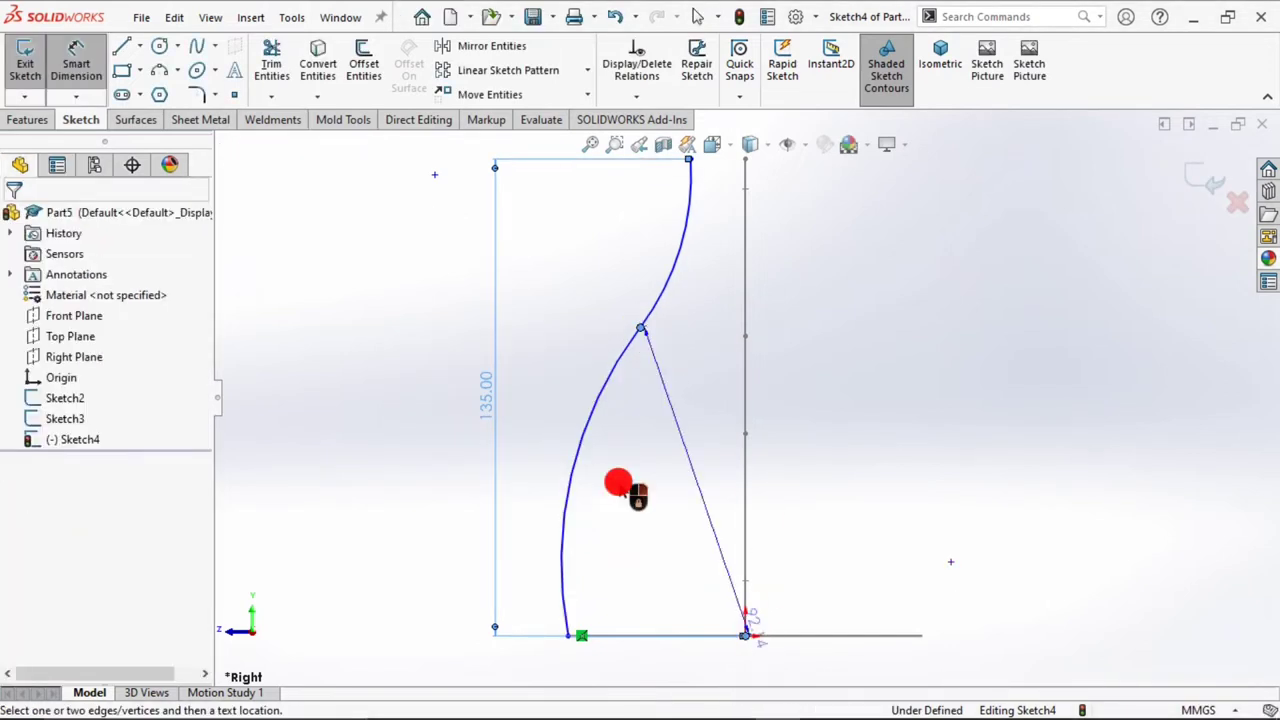
pyautogui.click(397, 418)
pyautogui.write('85')
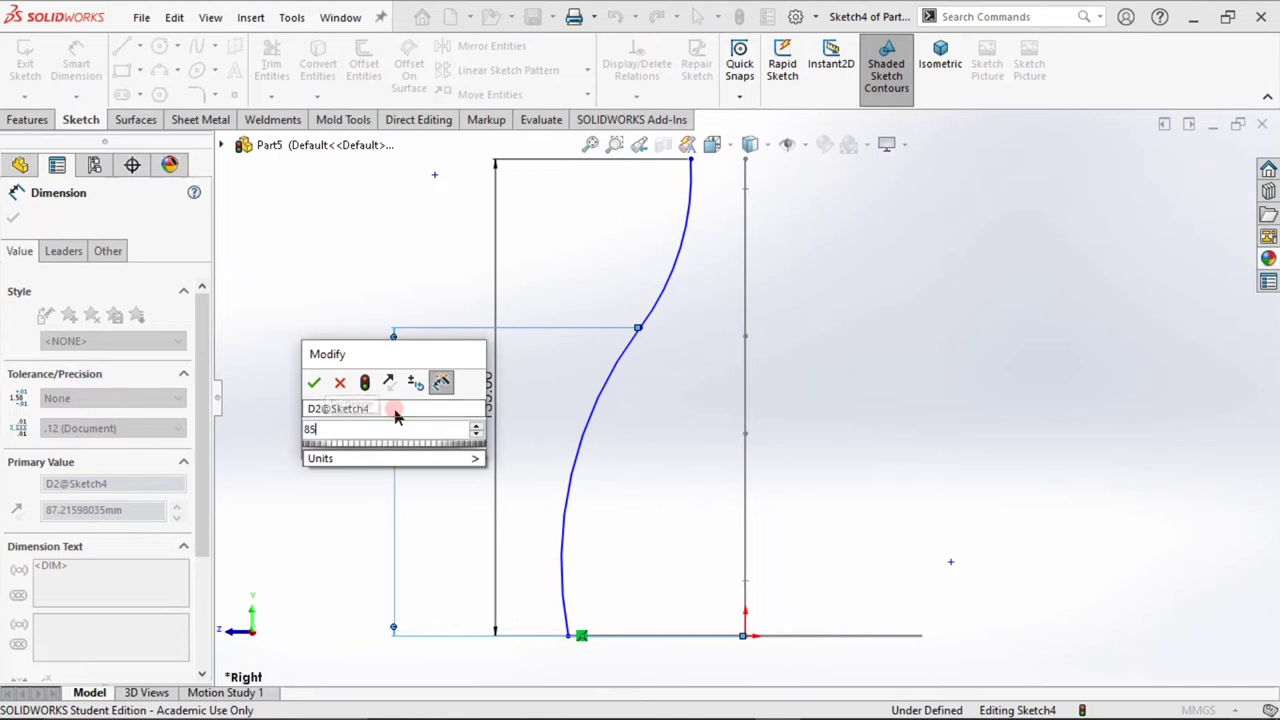
pyautogui.press('Return')
# - Set the upper arc to R75 and the lower arc to R125
pyautogui.click(677, 275)
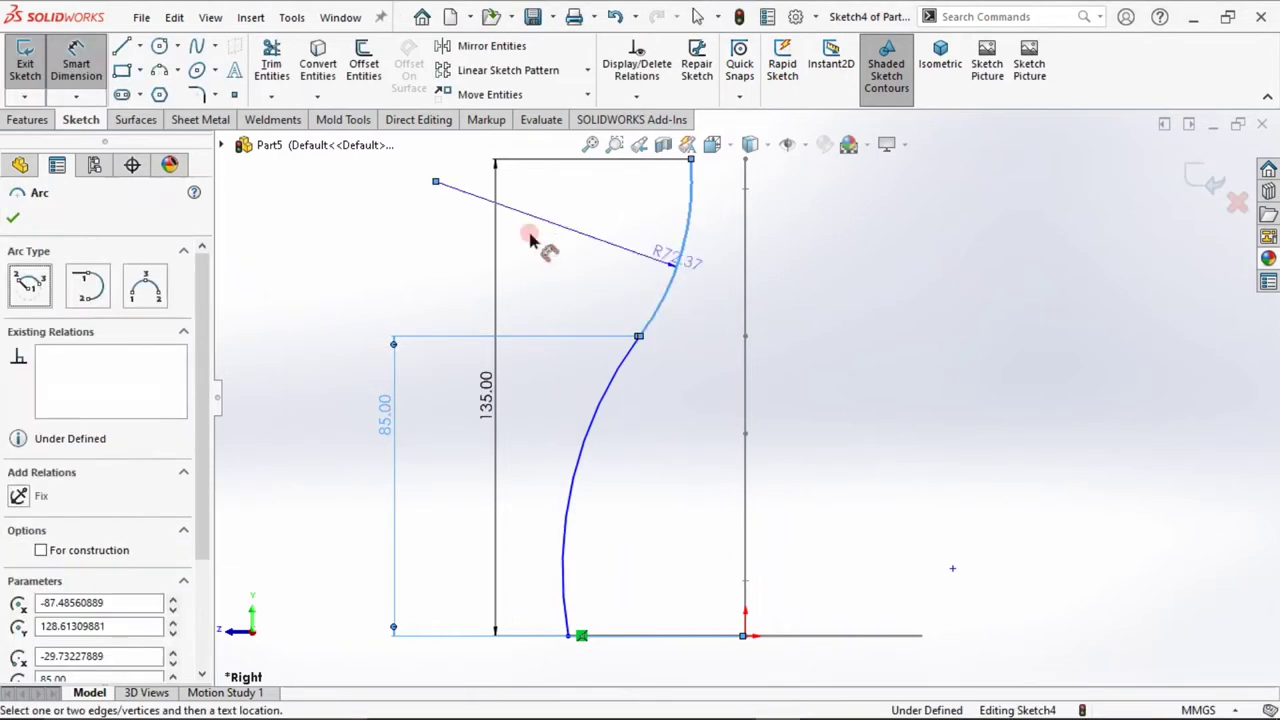
pyautogui.click(529, 240)
pyautogui.write('75')
pyautogui.press('Return')
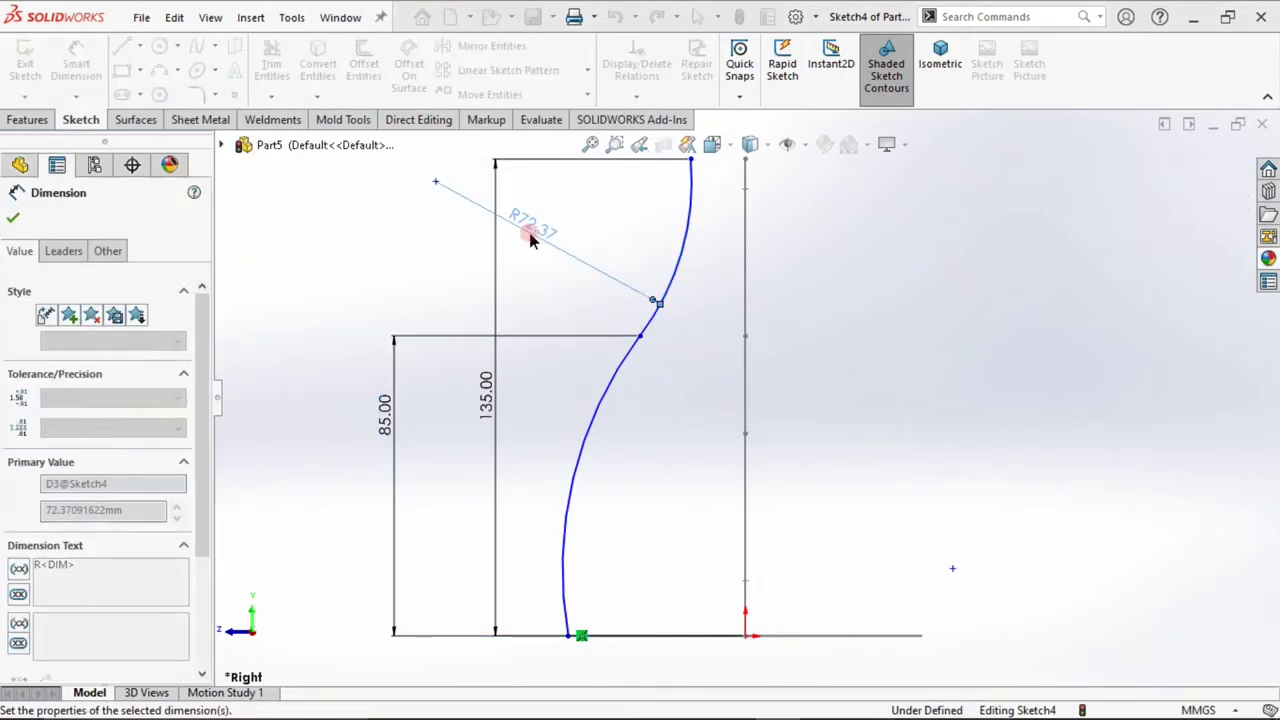
pyautogui.click(598, 410)
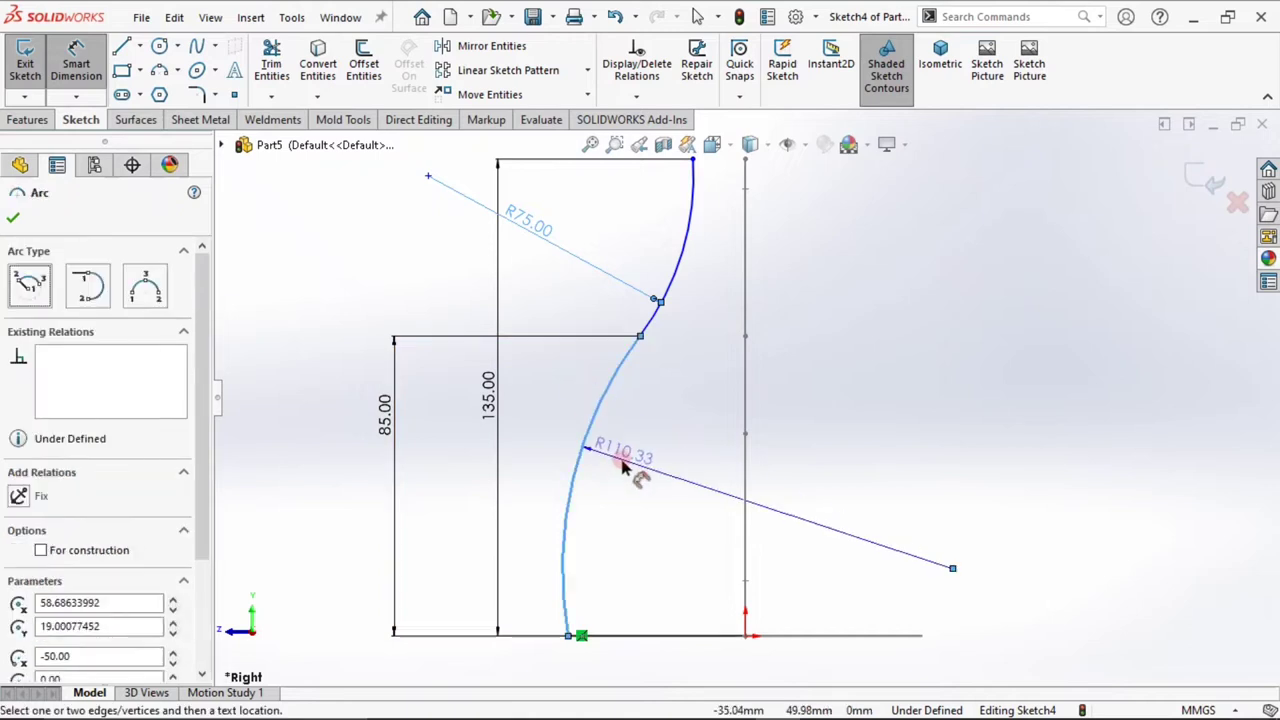
pyautogui.click(626, 466)
pyautogui.write('125')
pyautogui.press('Return')
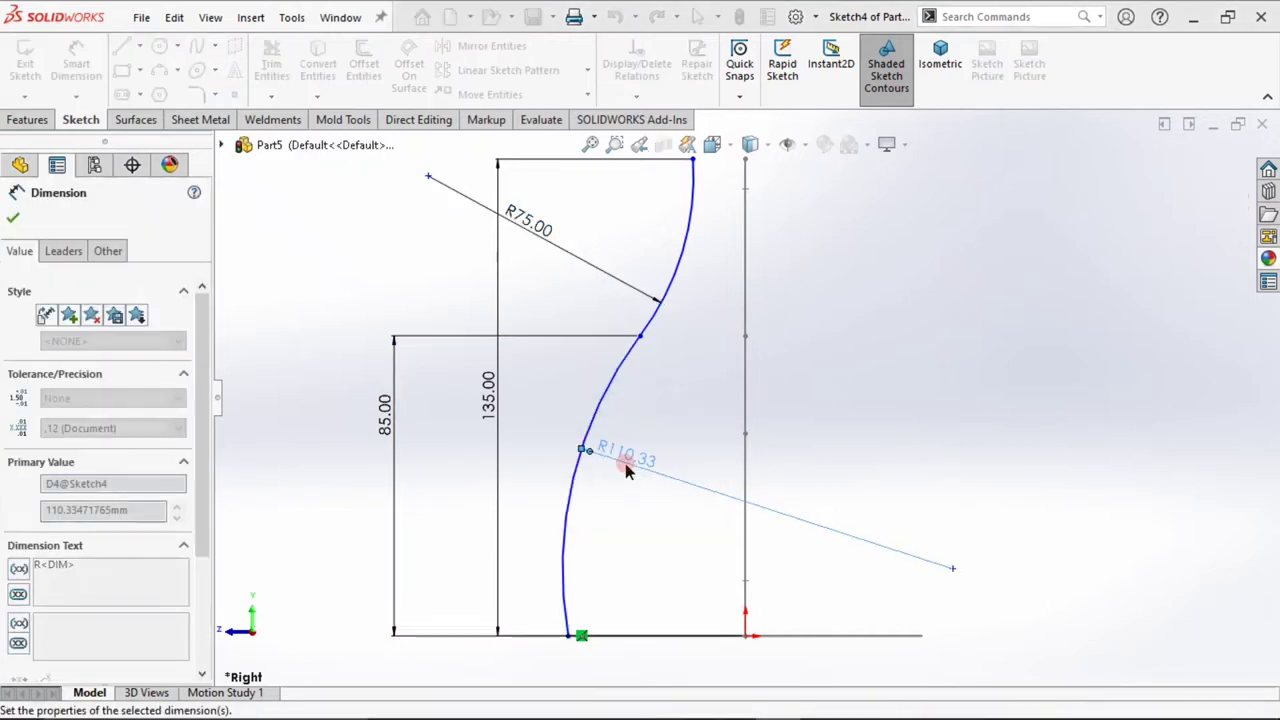
pyautogui.press('Escape')
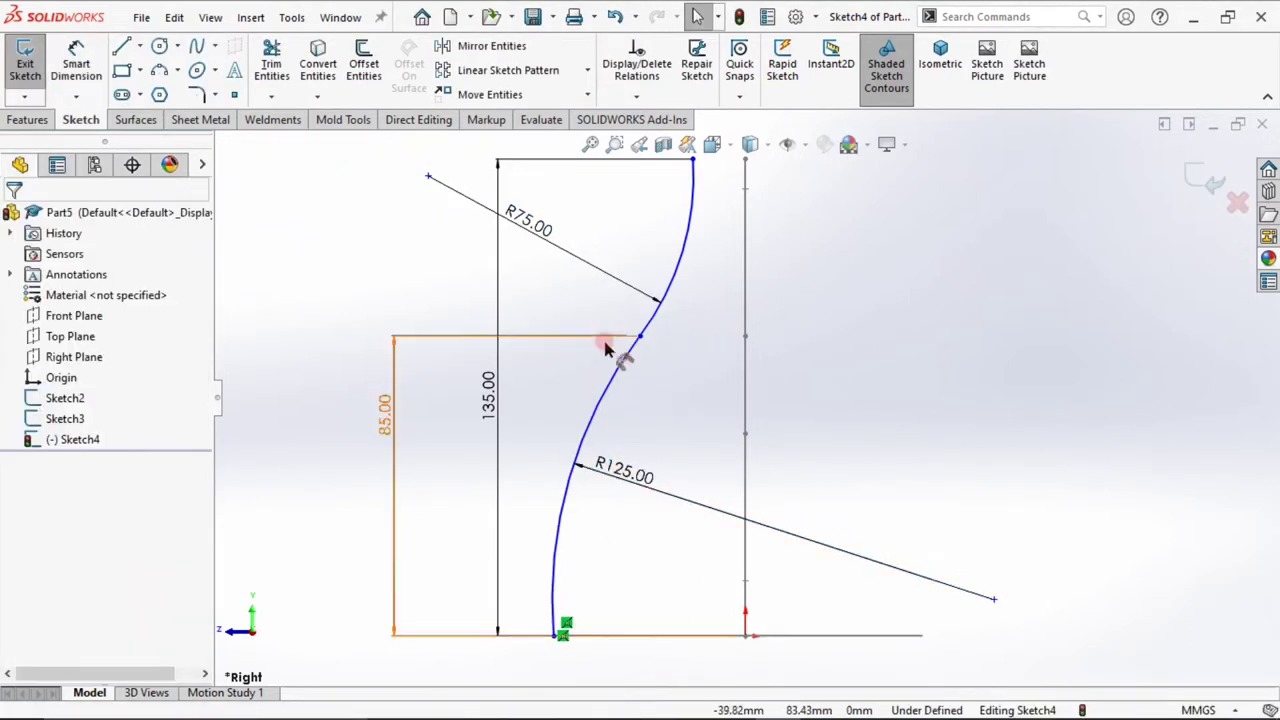
# - Make the arcs tangent and place the waist point 30 mm from the vertical axis
pyautogui.click(641, 336)
pyautogui.click(689, 255)
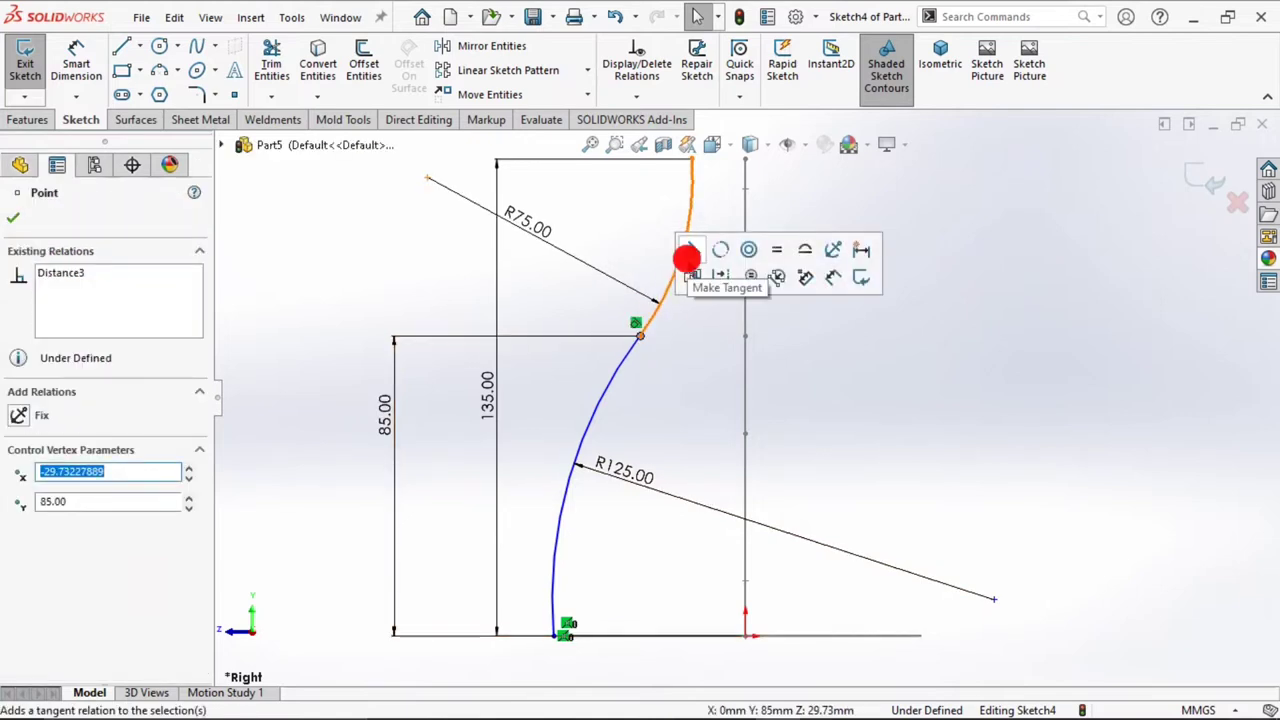
pyautogui.click(661, 352)
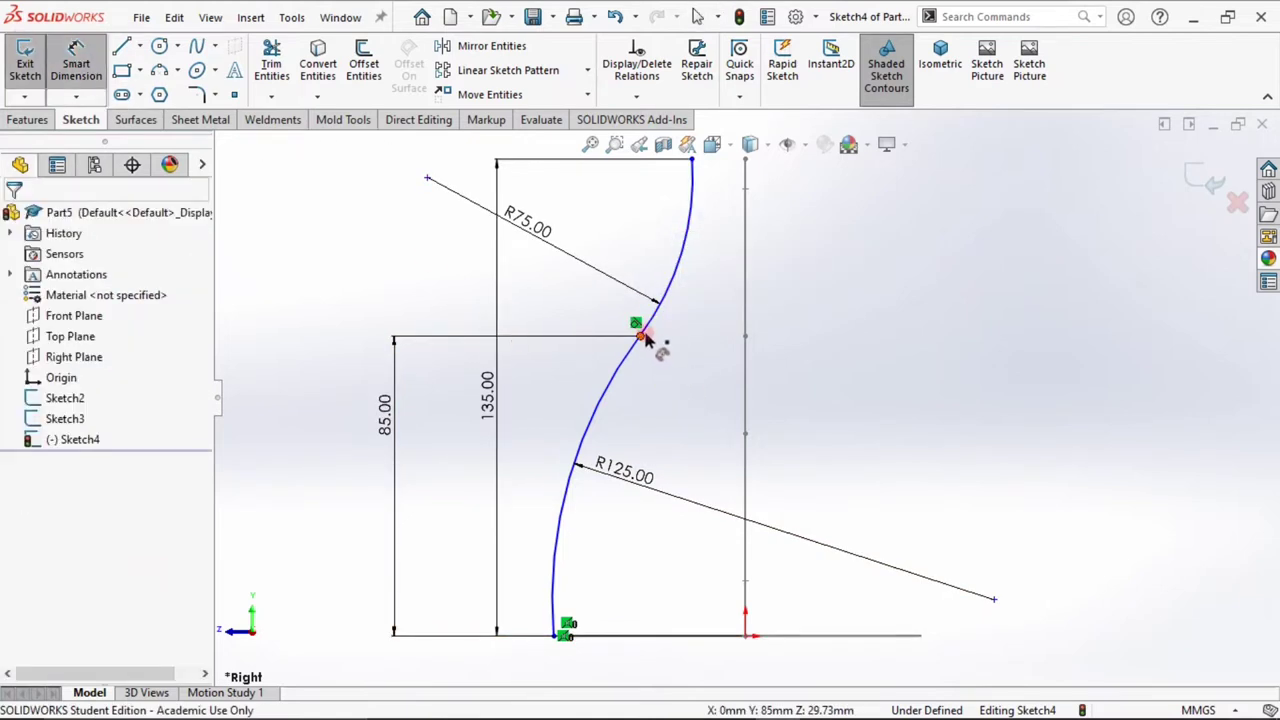
pyautogui.click(642, 337)
pyautogui.click(746, 630)
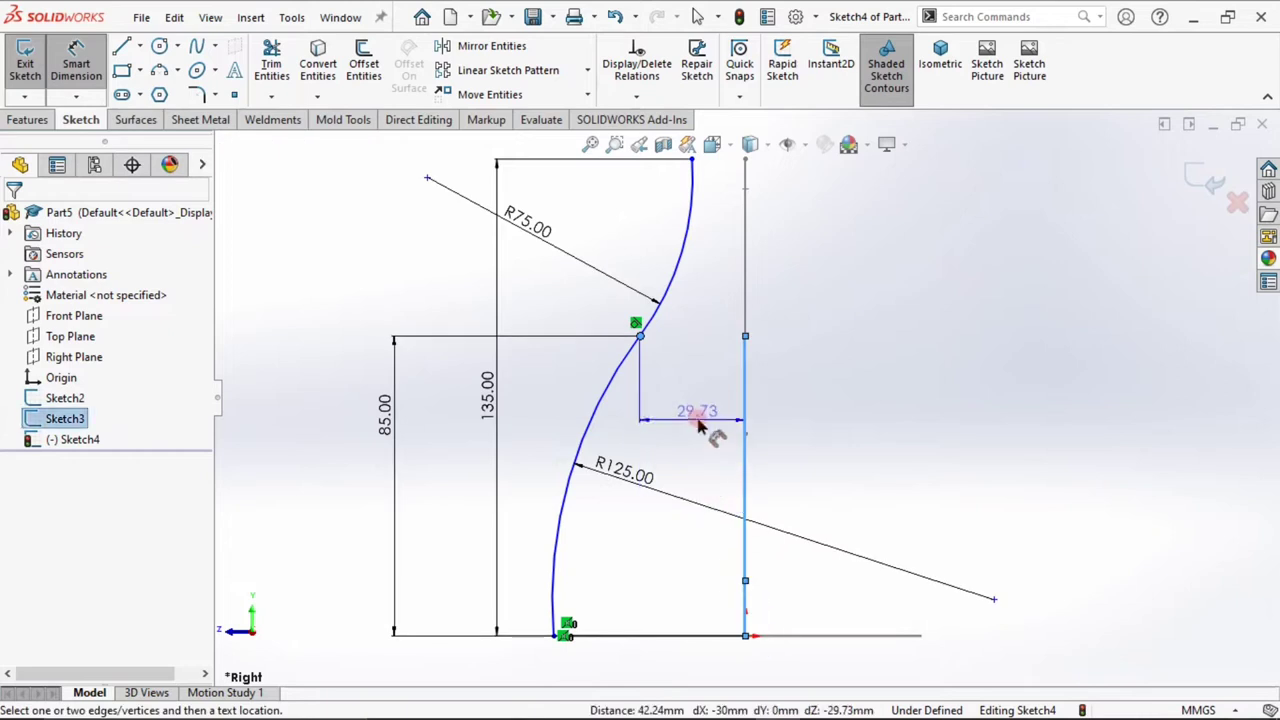
pyautogui.click(697, 420)
pyautogui.write('30')
pyautogui.press('Return')
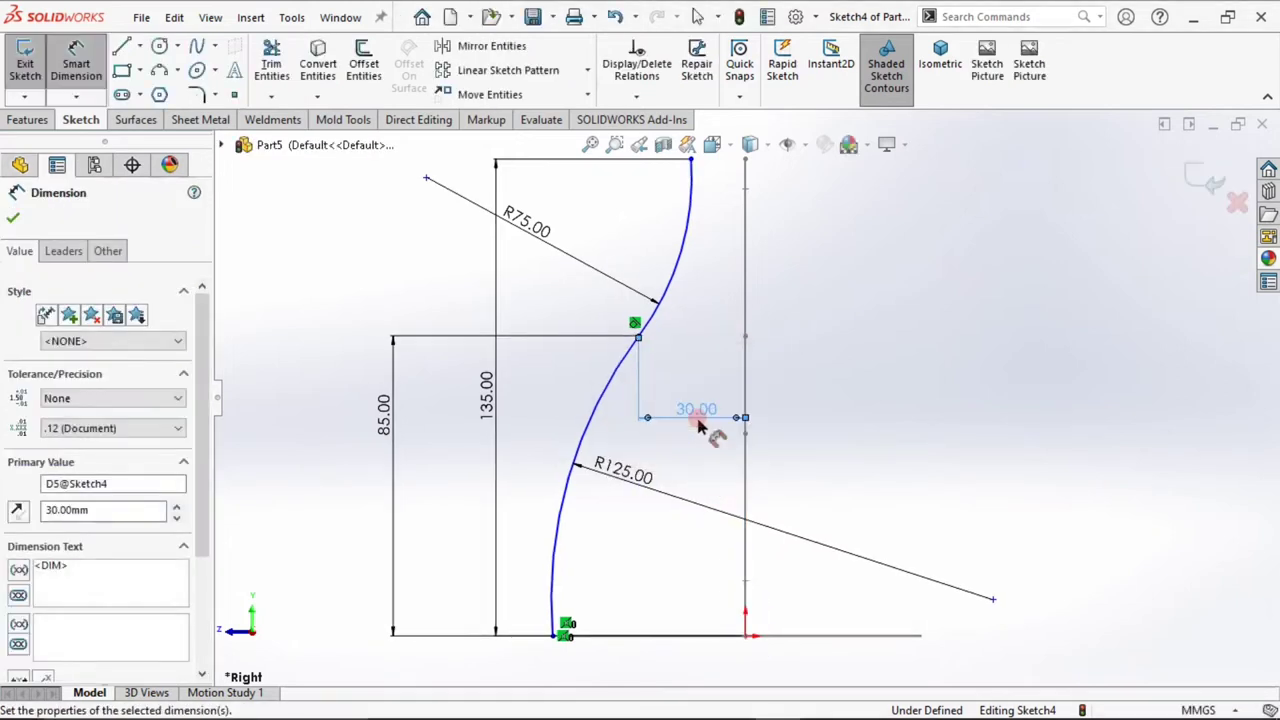
pyautogui.click(625, 553)
pyautogui.press('Escape')
# - Pierce the profile's bottom endpoint onto the base circle edge
pyautogui.click(552, 626)
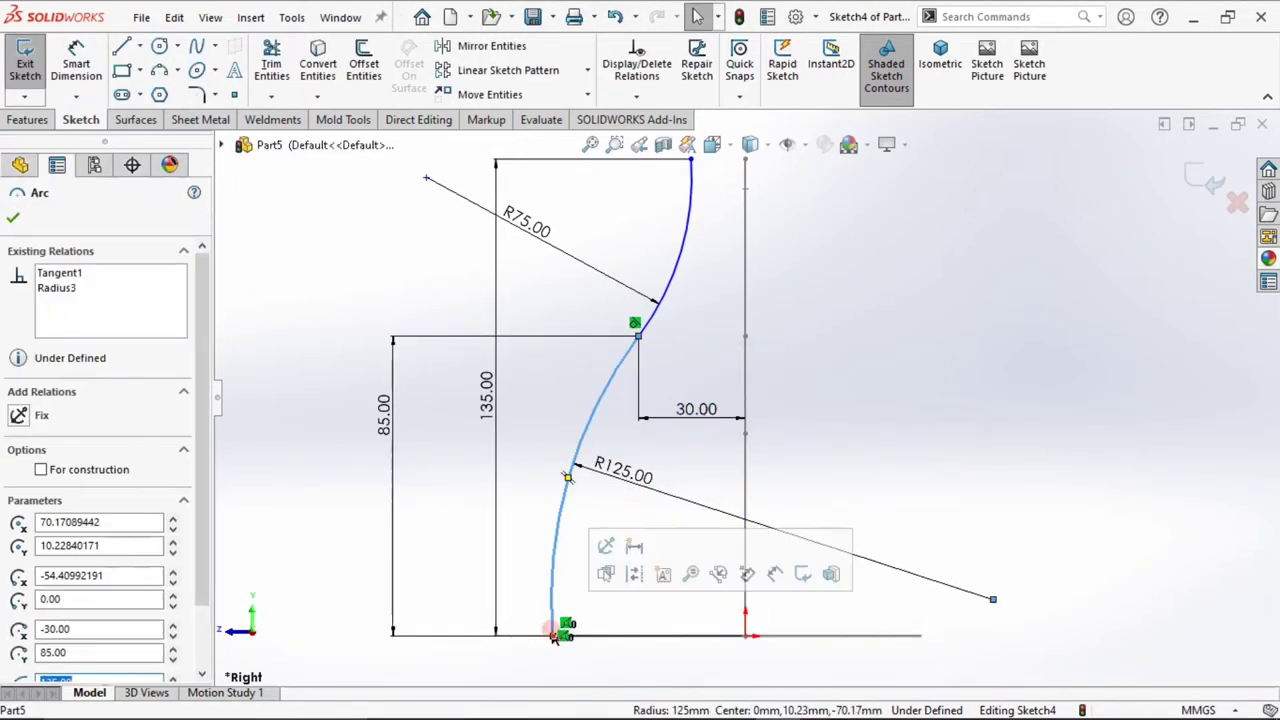
pyautogui.click(553, 636)
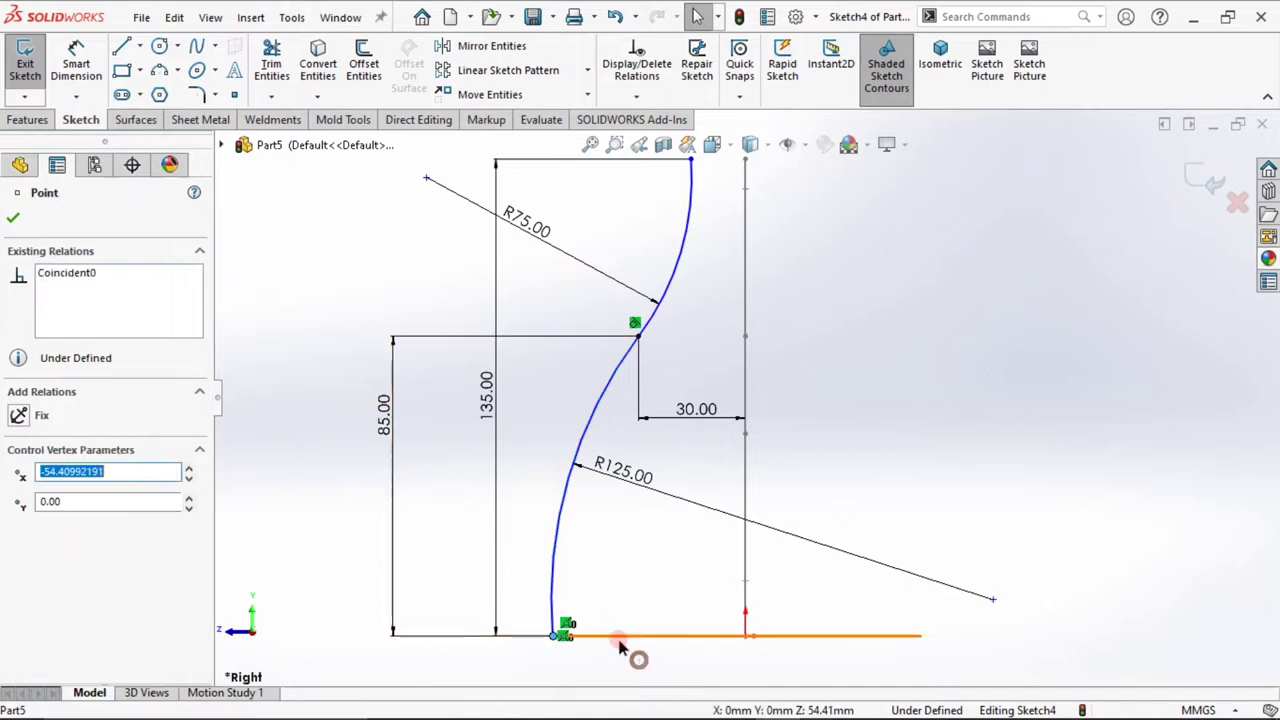
pyautogui.keyDown('ctrl'); pyautogui.click(630, 636); pyautogui.keyUp('ctrl')
pyautogui.click(704, 556)
pyautogui.click(971, 371)
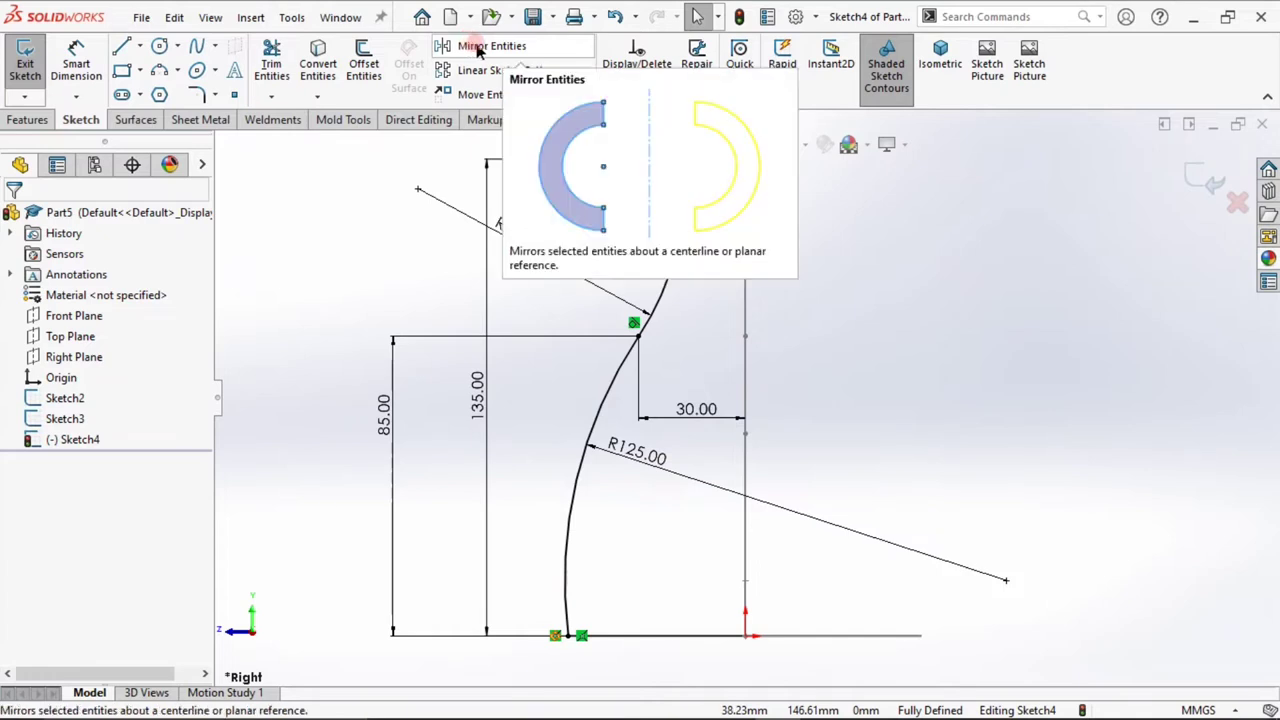
# - Draw a vertical centerline upward from the origin
pyautogui.click(139, 46)
pyautogui.click(177, 46)
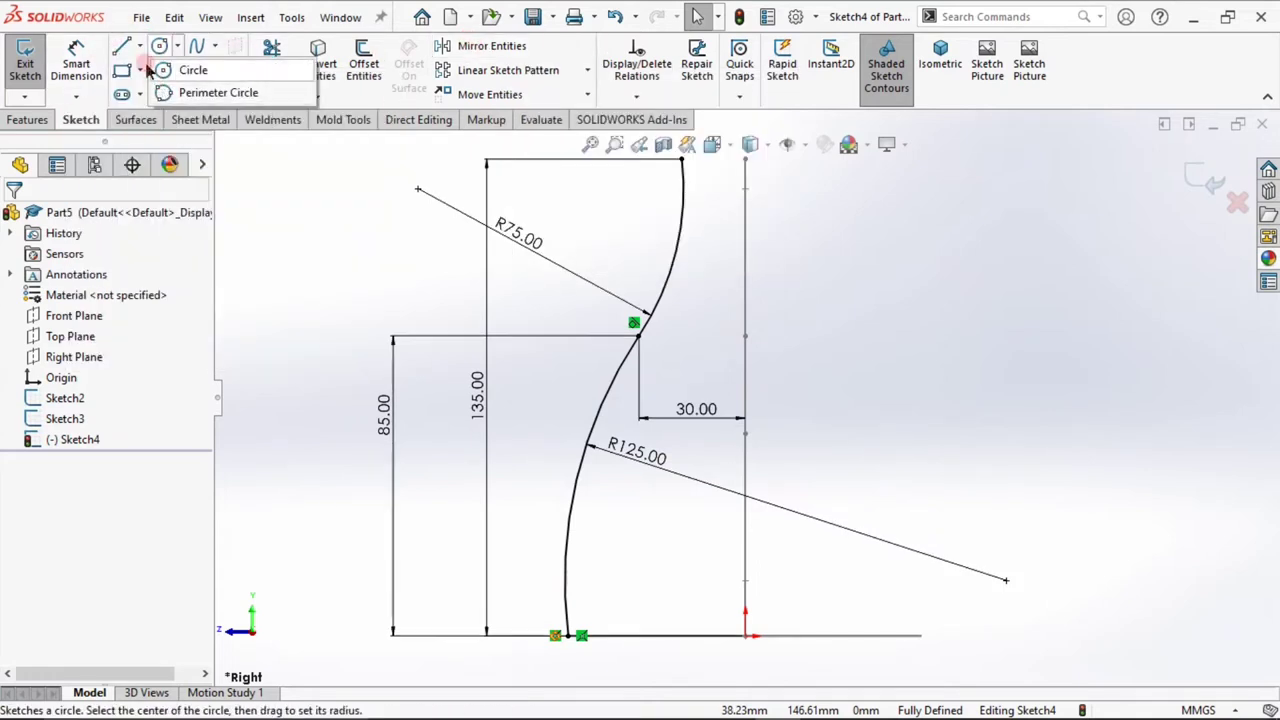
pyautogui.click(139, 46)
pyautogui.click(150, 88)
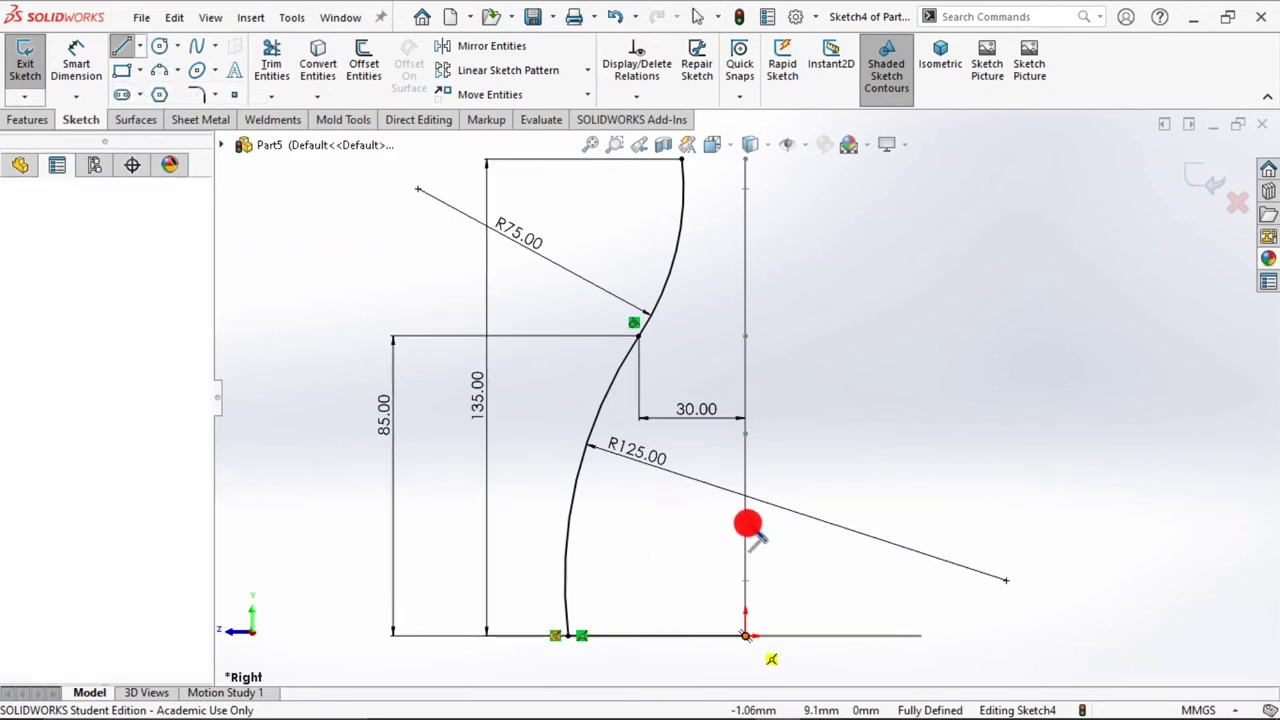
pyautogui.moveTo(745, 635); pyautogui.dragTo(748, 499)
pyautogui.press('Escape')
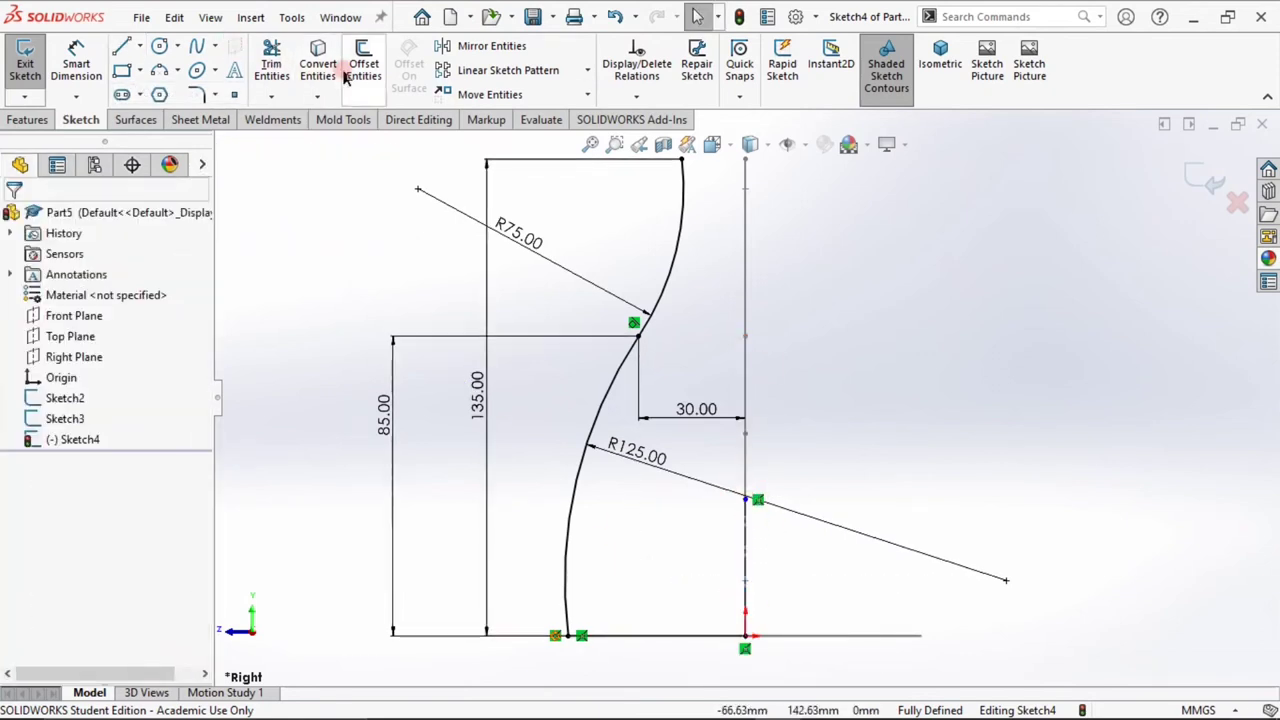
# - Mirror both arcs about the centerline and view the sketch isometrically
pyautogui.click(445, 46)
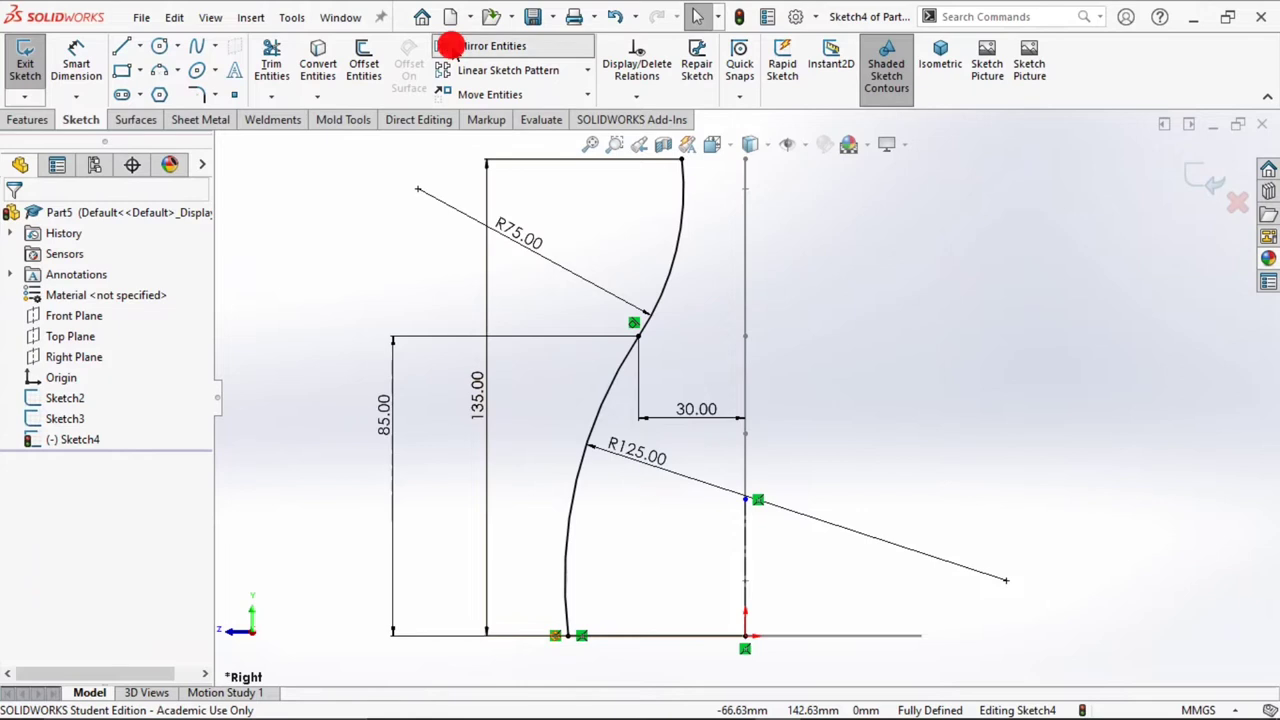
pyautogui.click(608, 410)
pyautogui.click(679, 252)
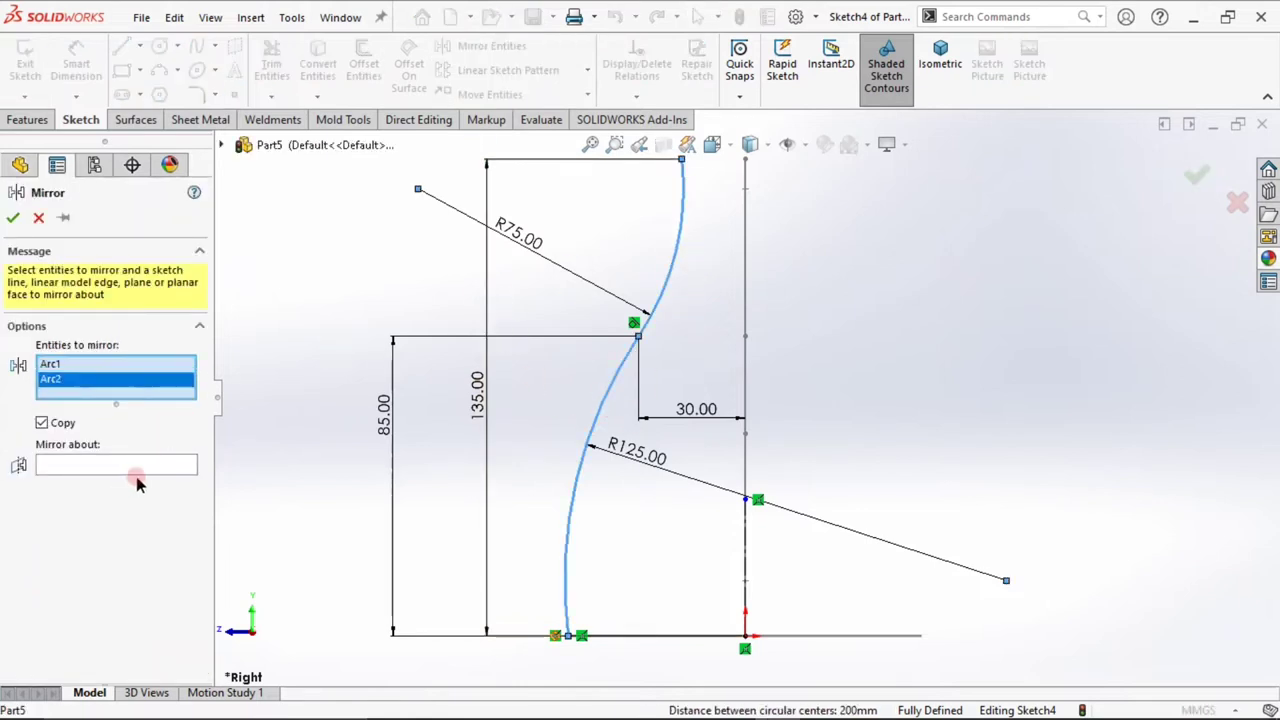
pyautogui.click(148, 464)
pyautogui.click(745, 530)
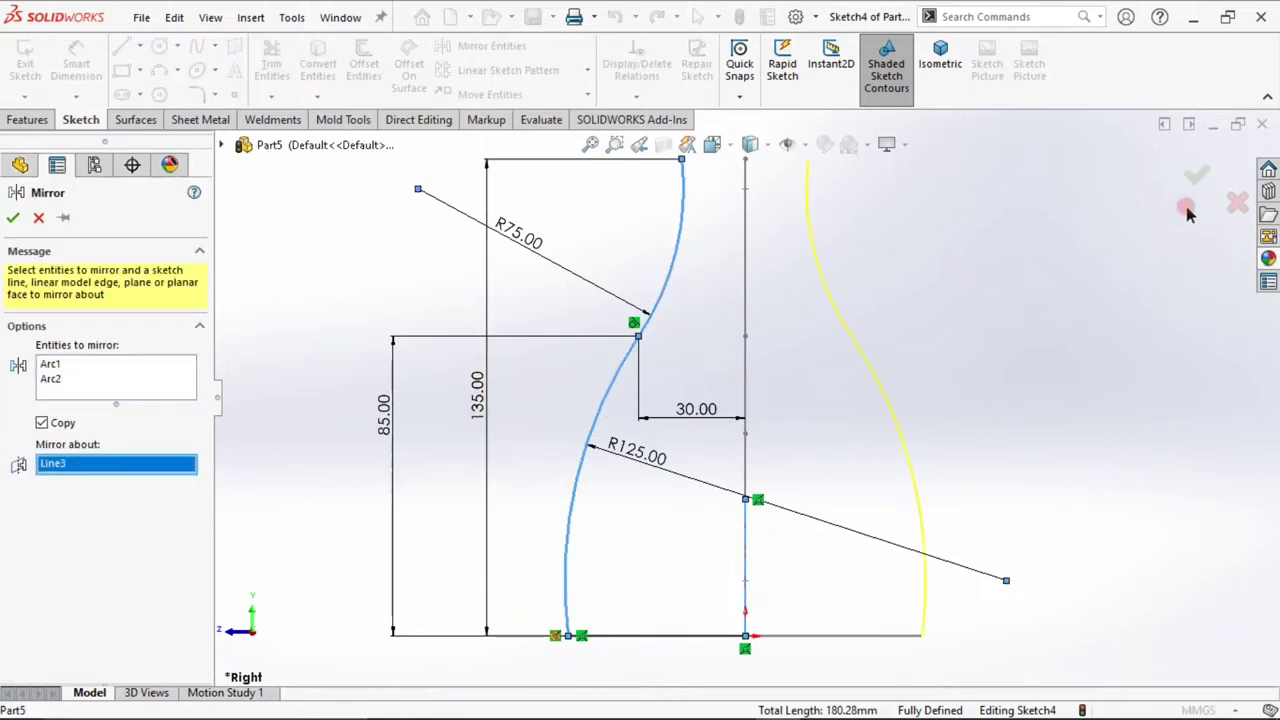
pyautogui.click(1197, 172)
pyautogui.click(940, 63)
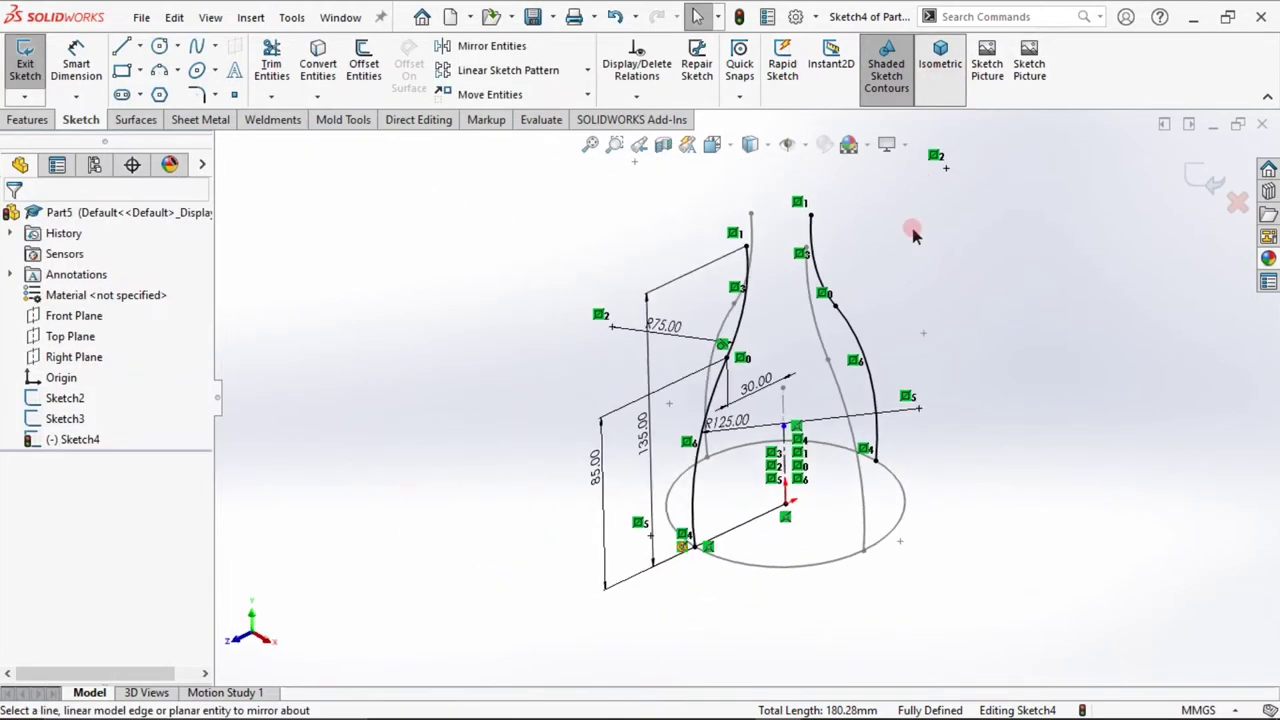
# - Exit the vase profile sketch
pyautogui.click(72, 337)
pyautogui.click(28, 119)
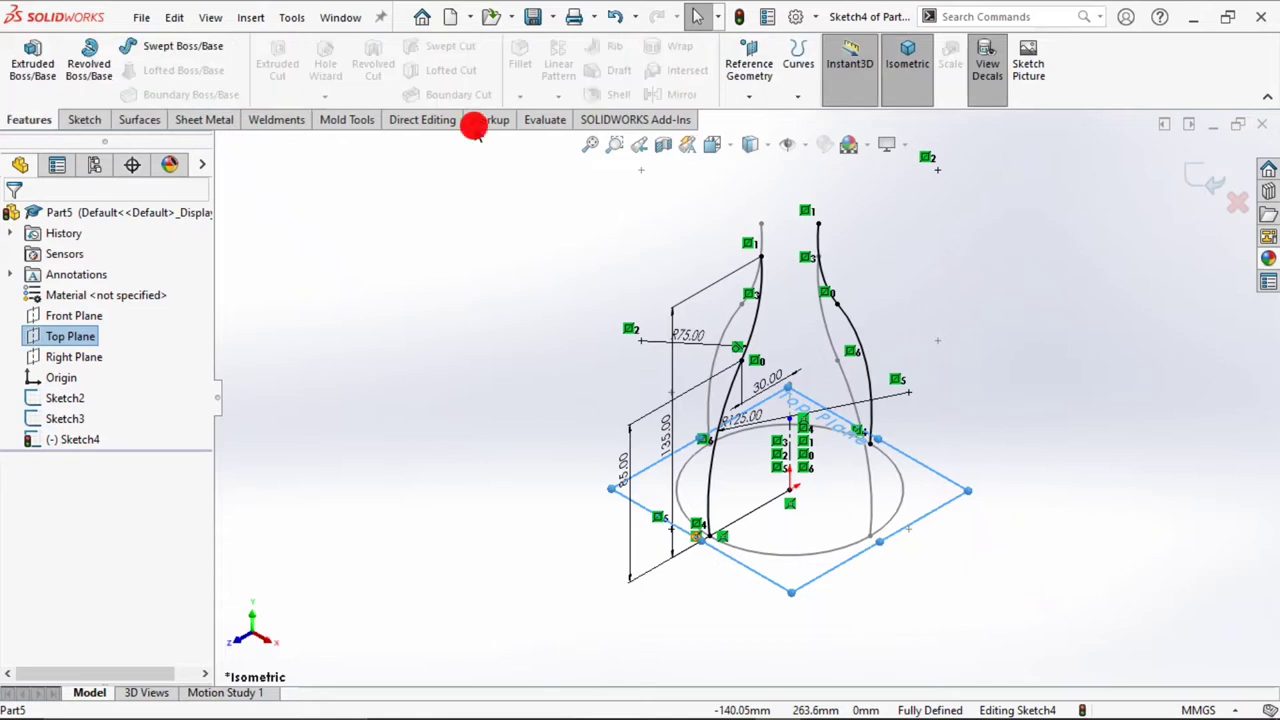
pyautogui.click(797, 96)
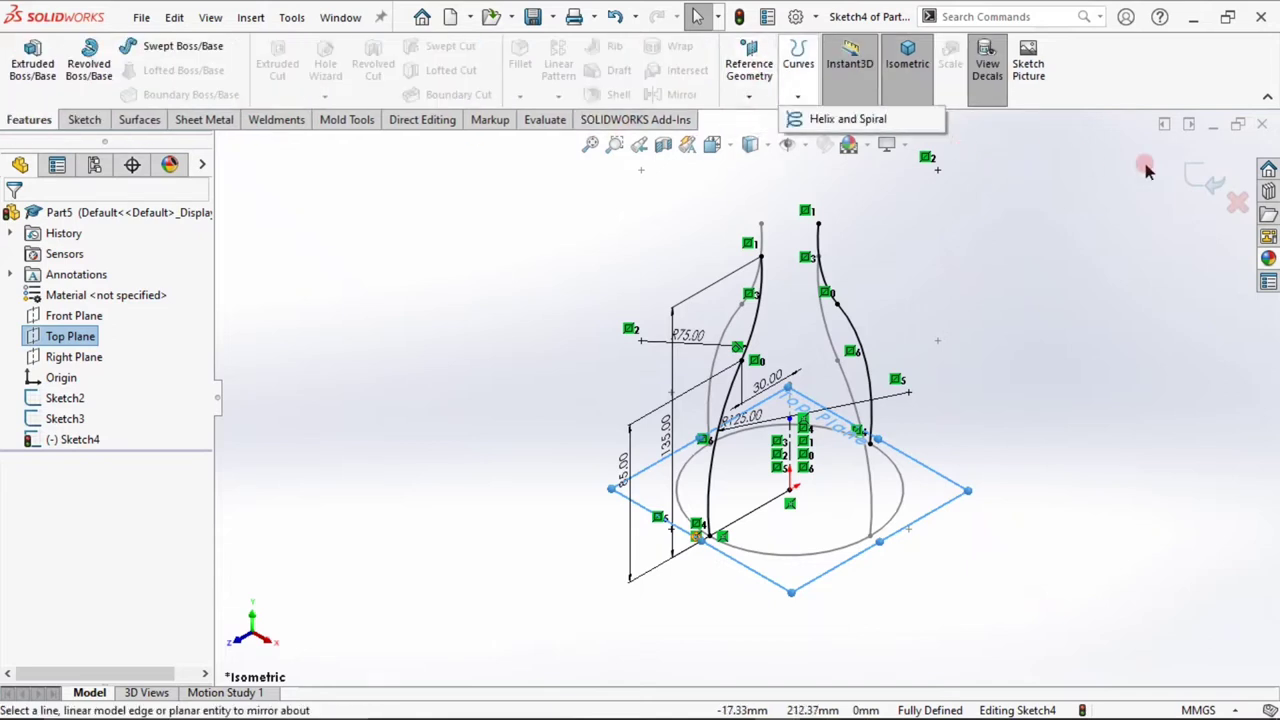
pyautogui.click(1200, 173)
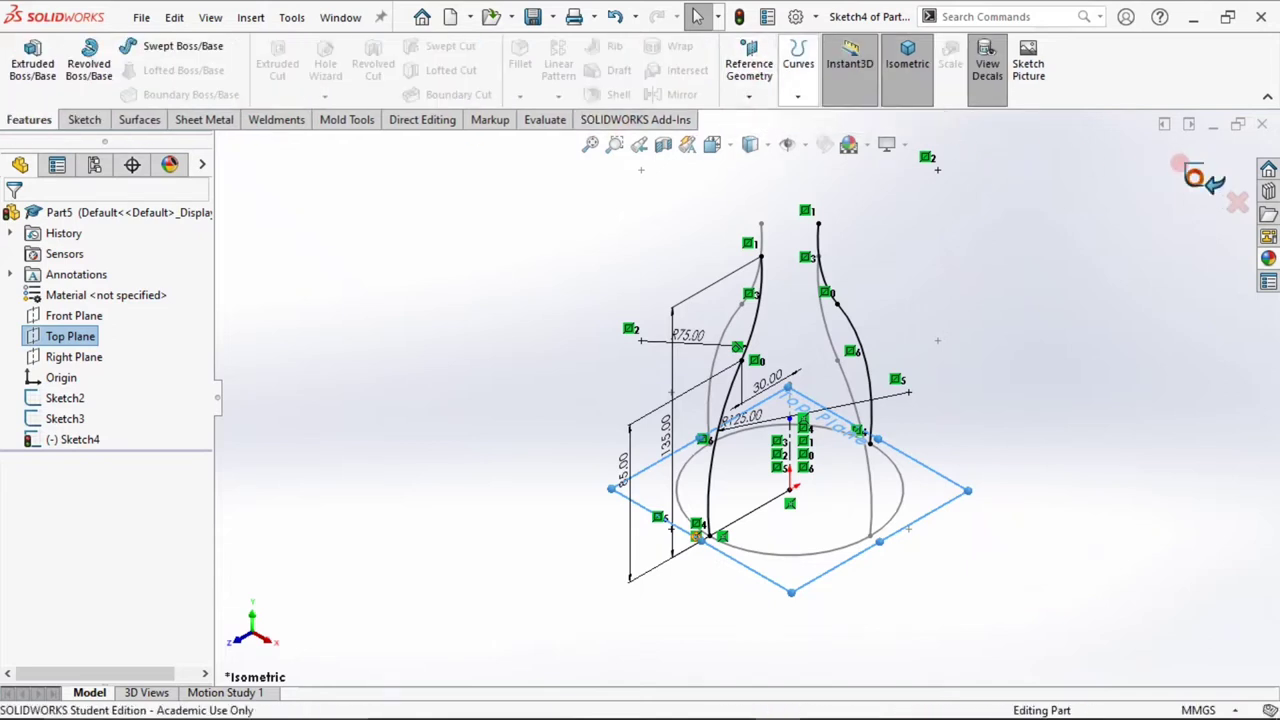
# - Create Plane1 offset 135 mm above the Top Plane
pyautogui.click(82, 339)
pyautogui.click(758, 118)
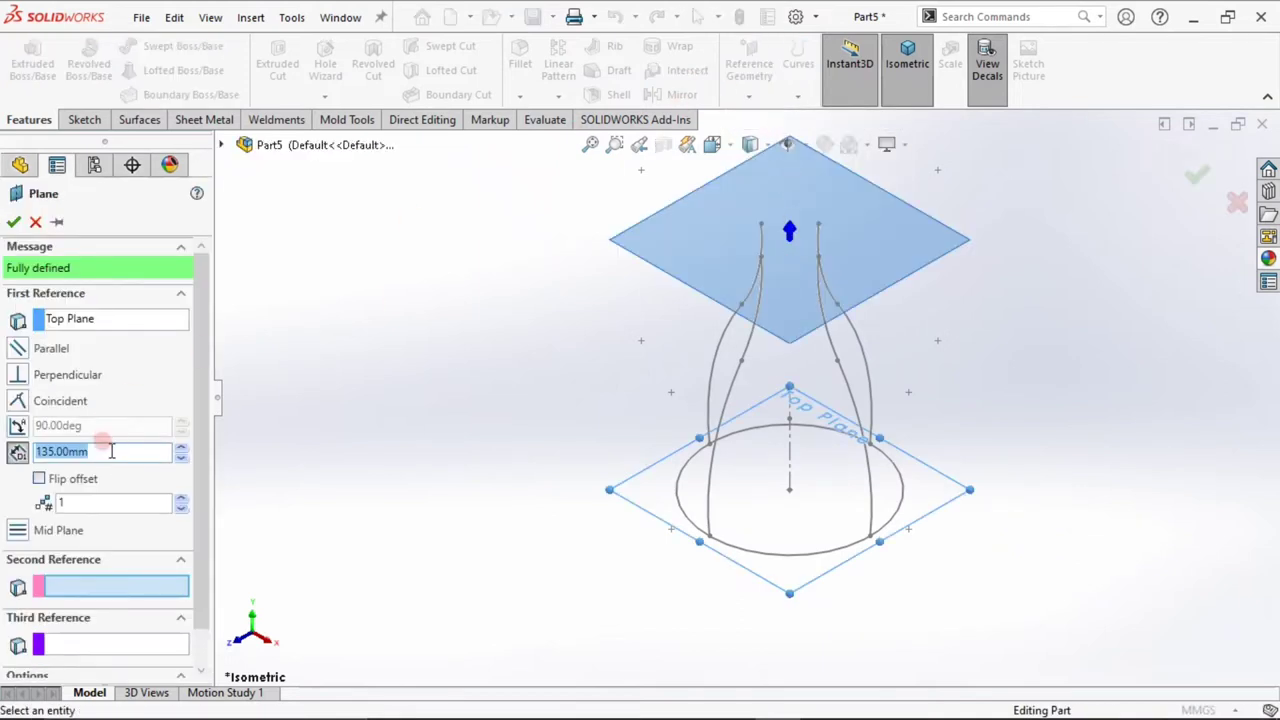
pyautogui.click(13, 221)
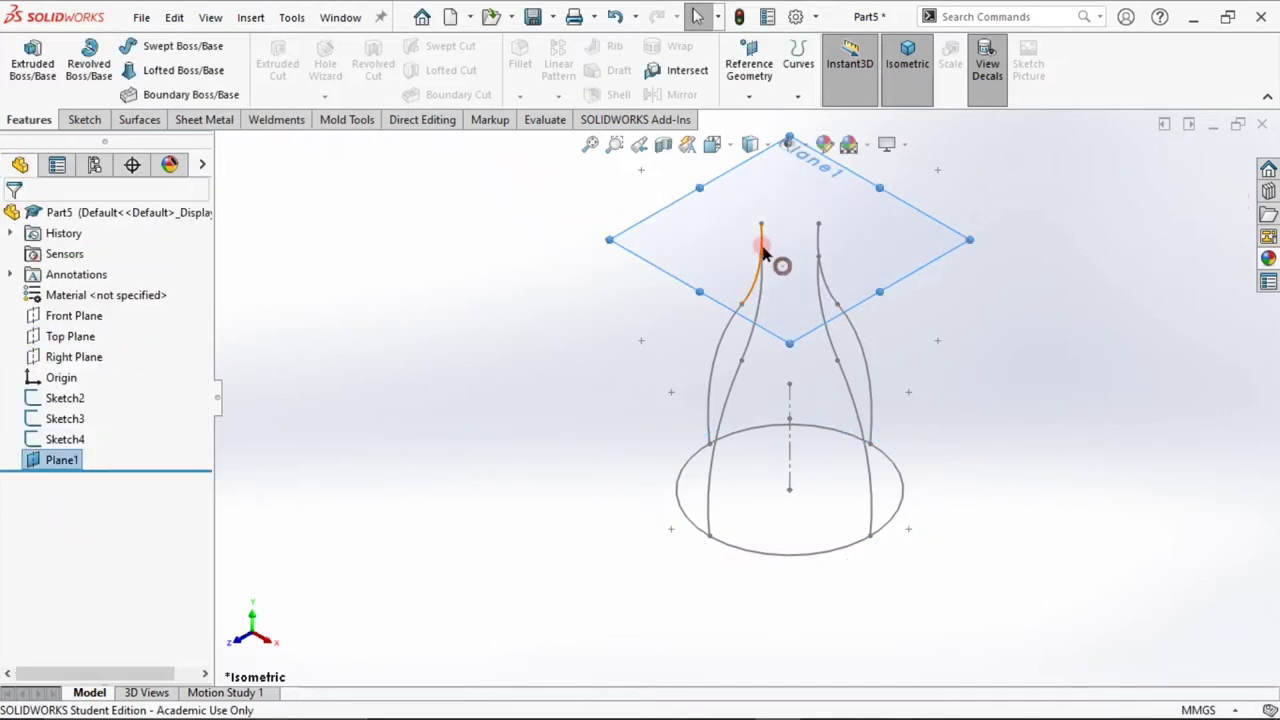
pyautogui.click(677, 194)
# - Start a sketch on Plane1 and draw a circle centred on the origin
pyautogui.click(779, 147)
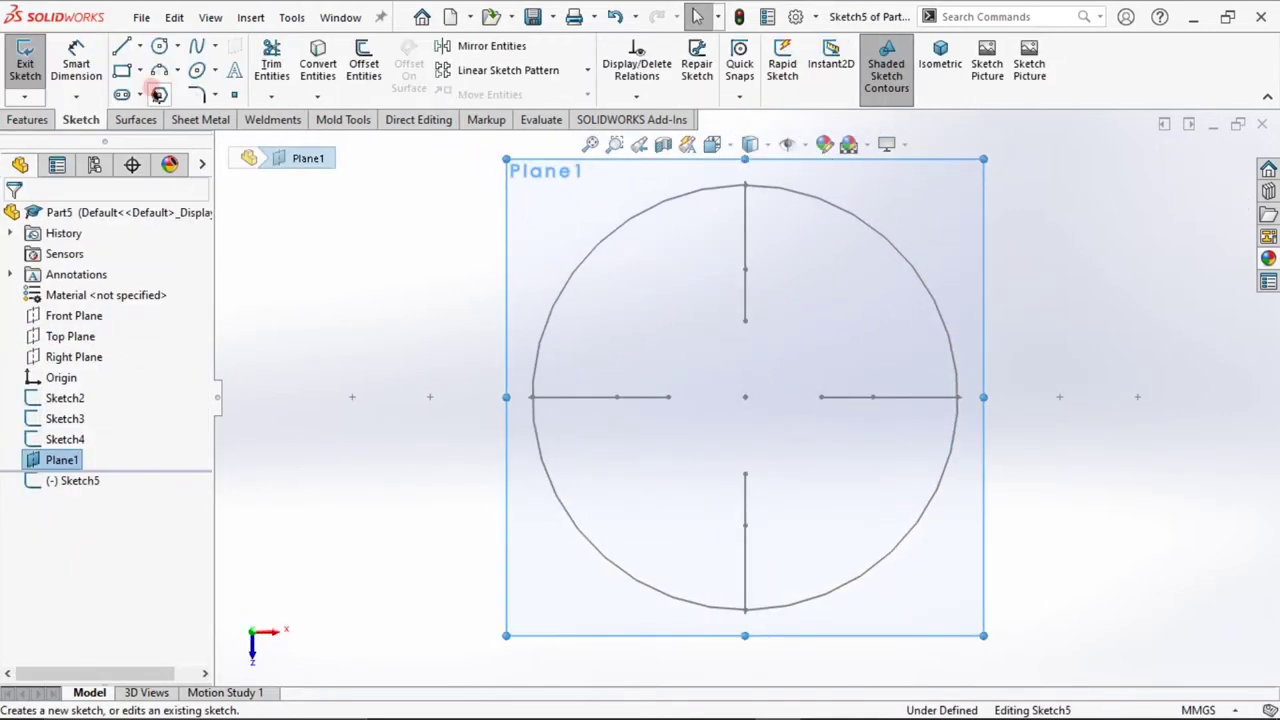
pyautogui.click(163, 55)
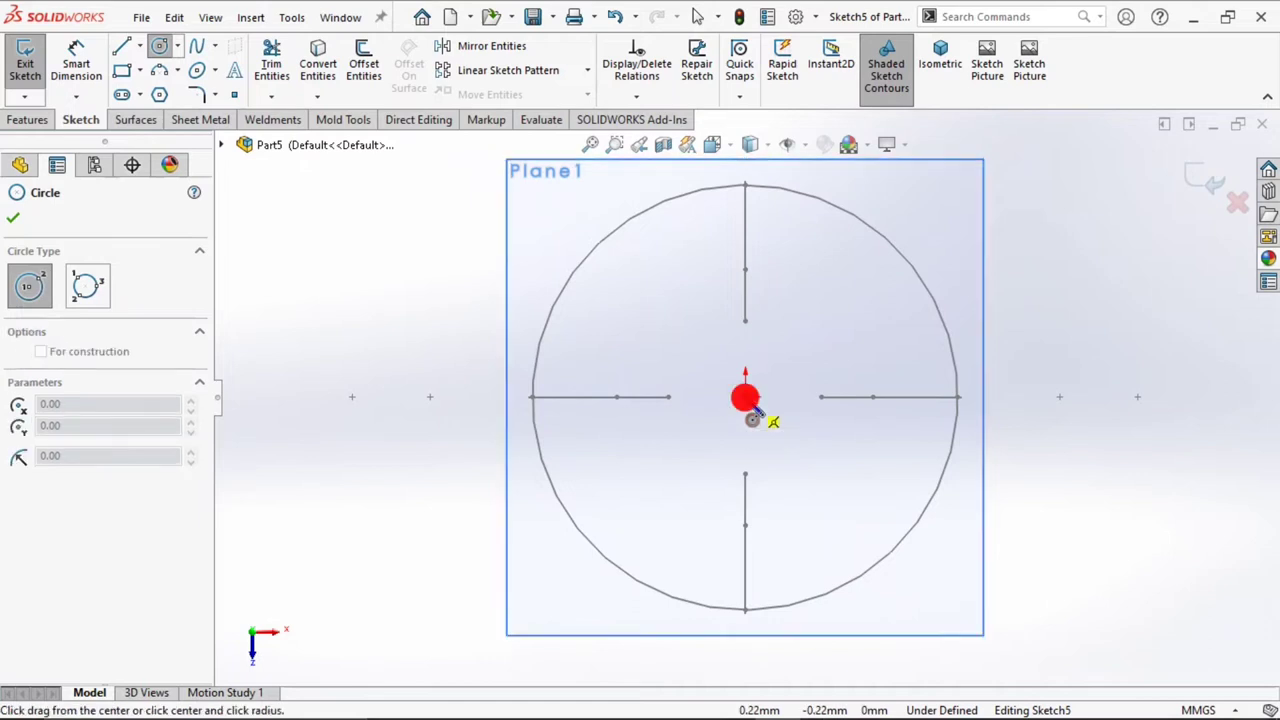
pyautogui.moveTo(746, 395); pyautogui.dragTo(748, 357)
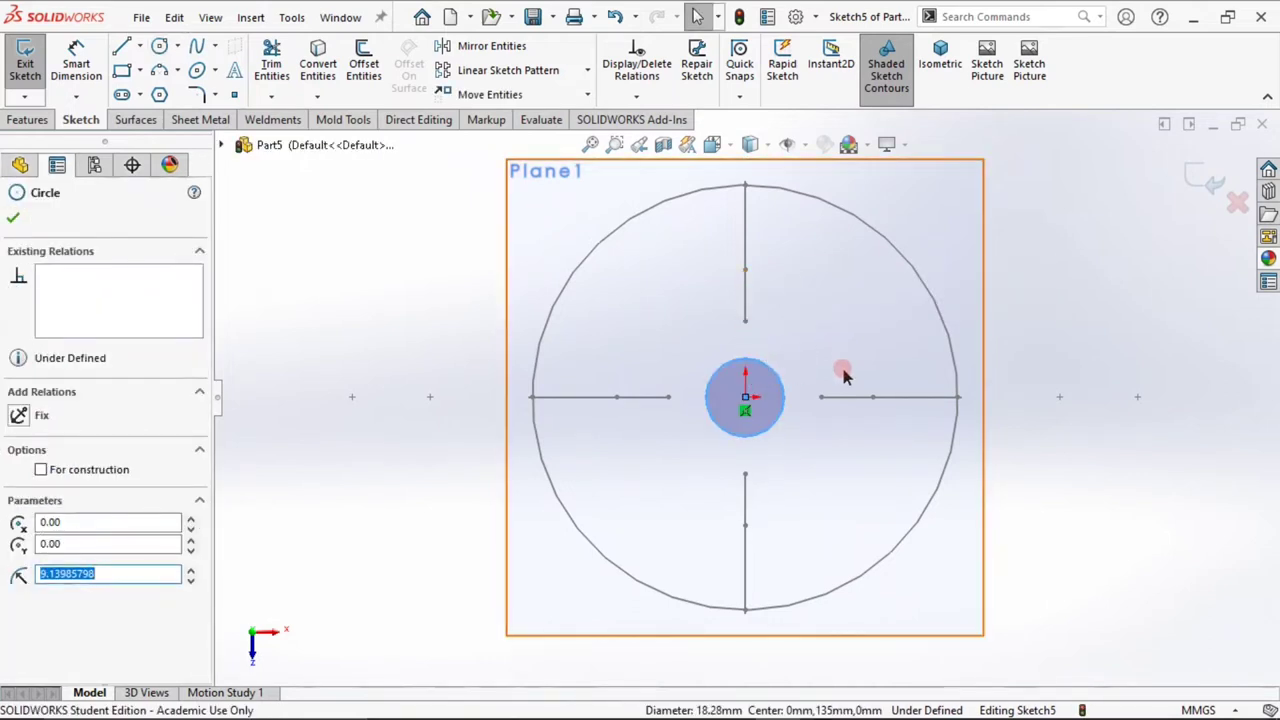
# - Make the circle coincident with the side curve's top endpoint so it is fully defined
pyautogui.moveTo(809, 343); pyautogui.dragTo(835, 312, button='middle')
pyautogui.scroll(-5, 835, 312)
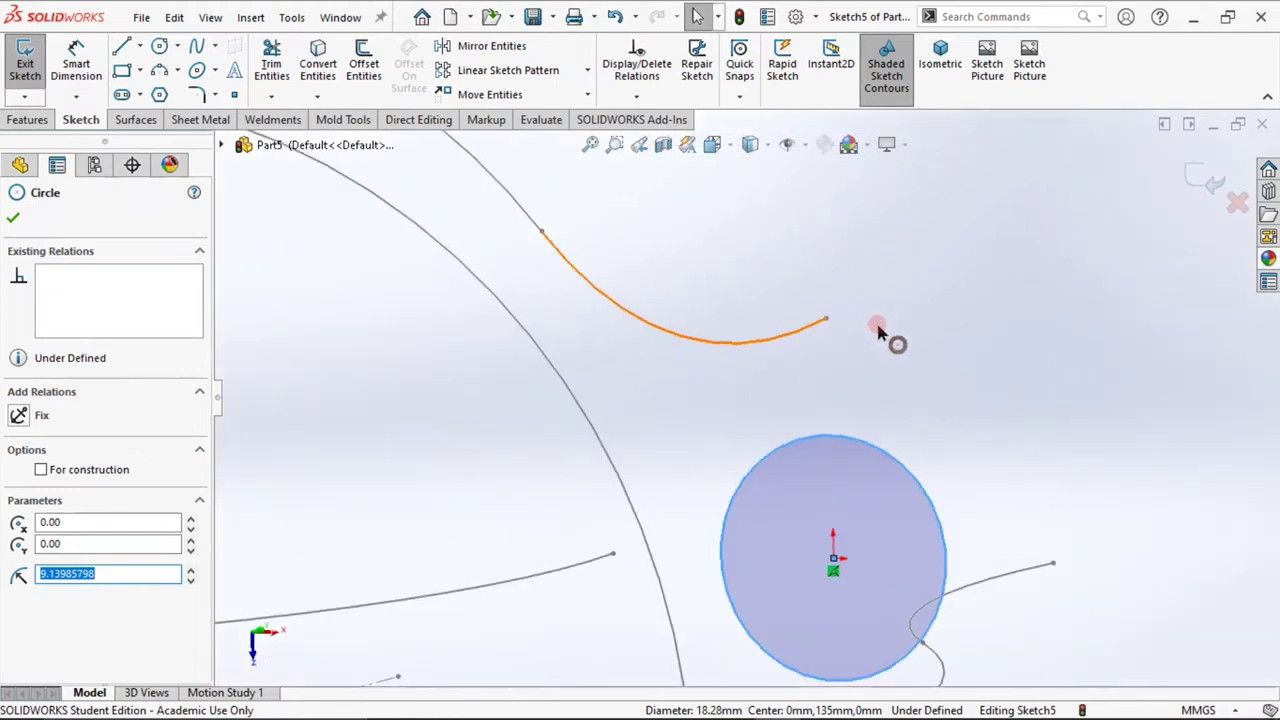
pyautogui.keyDown('ctrl'); pyautogui.click(826, 320); pyautogui.keyUp('ctrl')
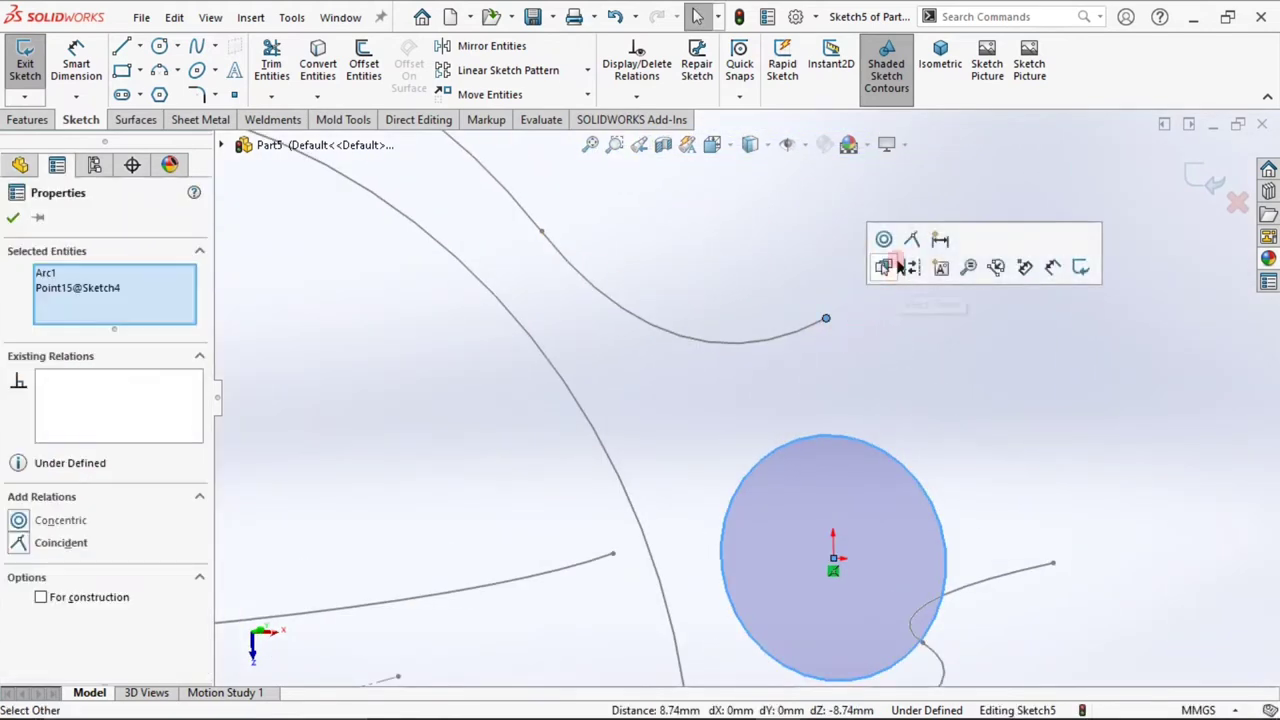
pyautogui.click(910, 240)
pyautogui.click(1057, 377)
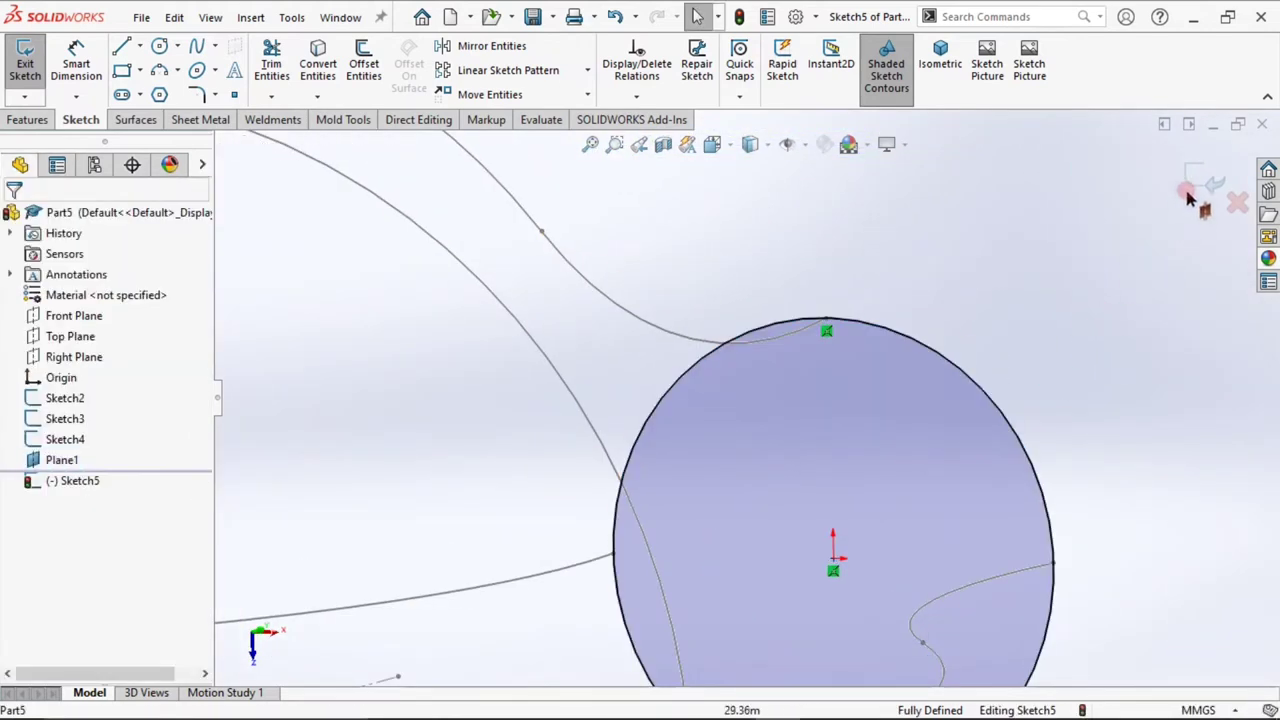
# - Loft between the Sketch5 top circle and Sketch2 bottom ellipse, aligning the connector points
pyautogui.click(920, 83)
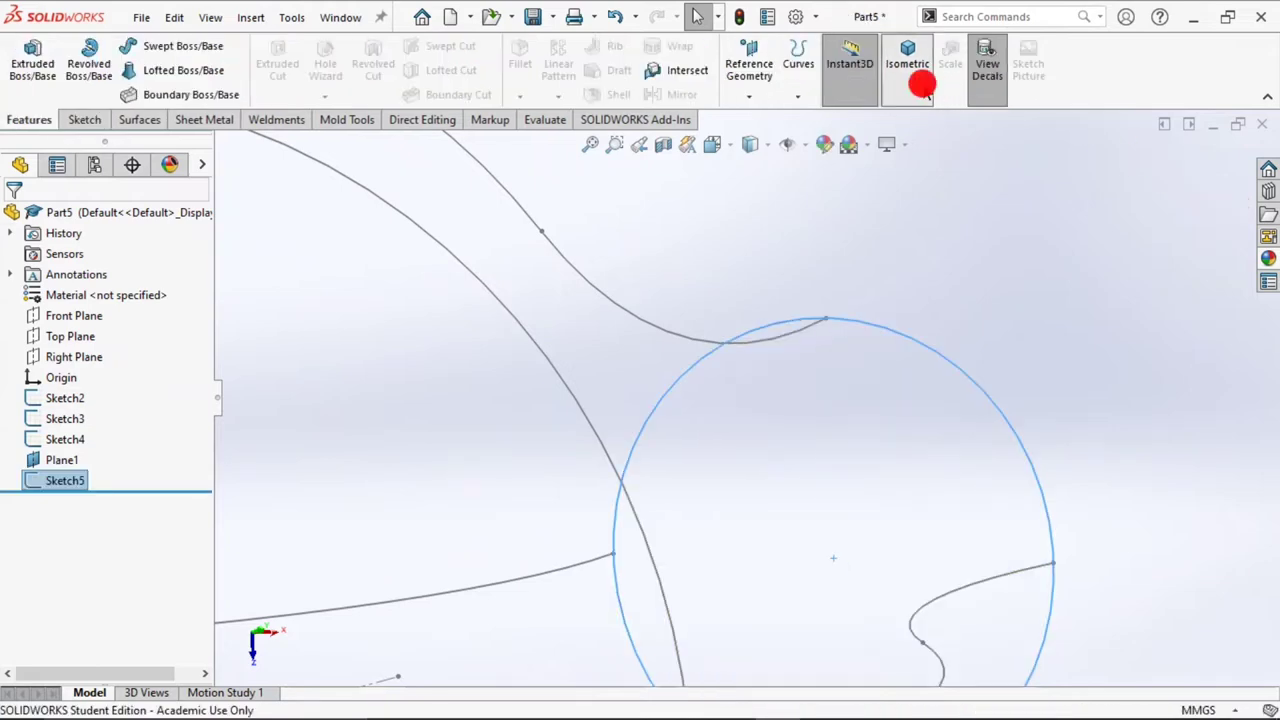
pyautogui.click(882, 238)
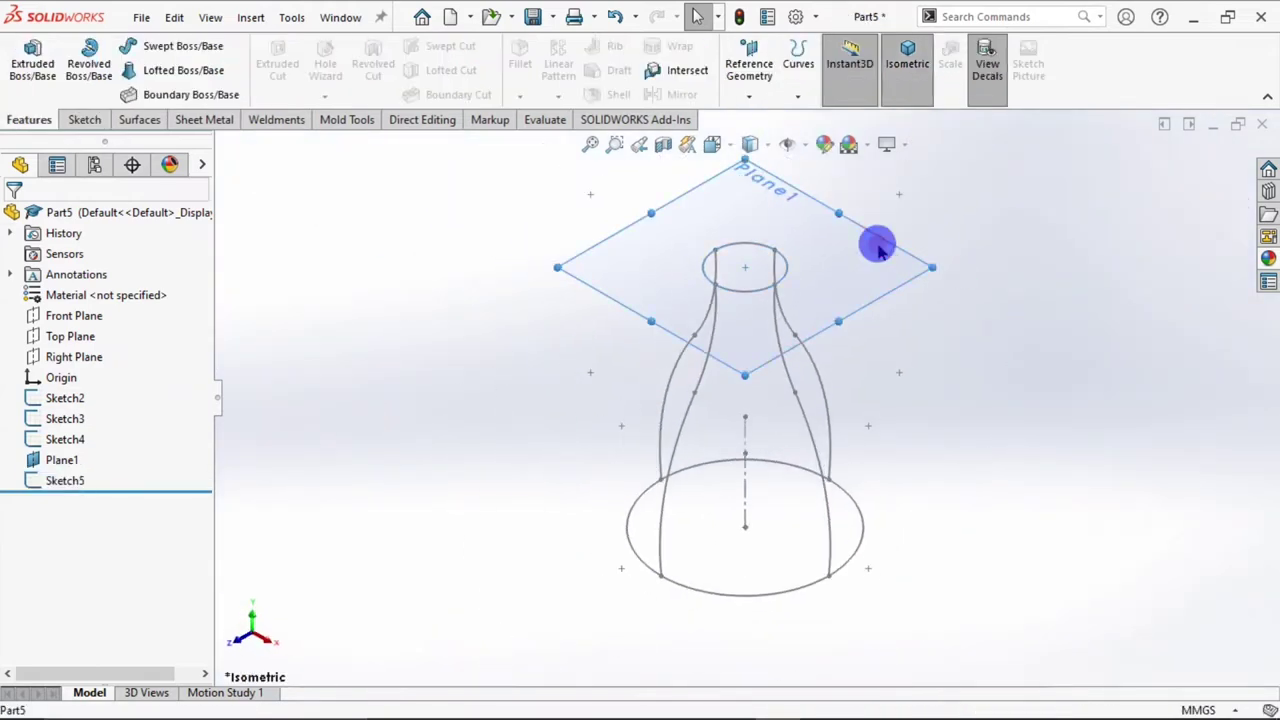
pyautogui.click(979, 183)
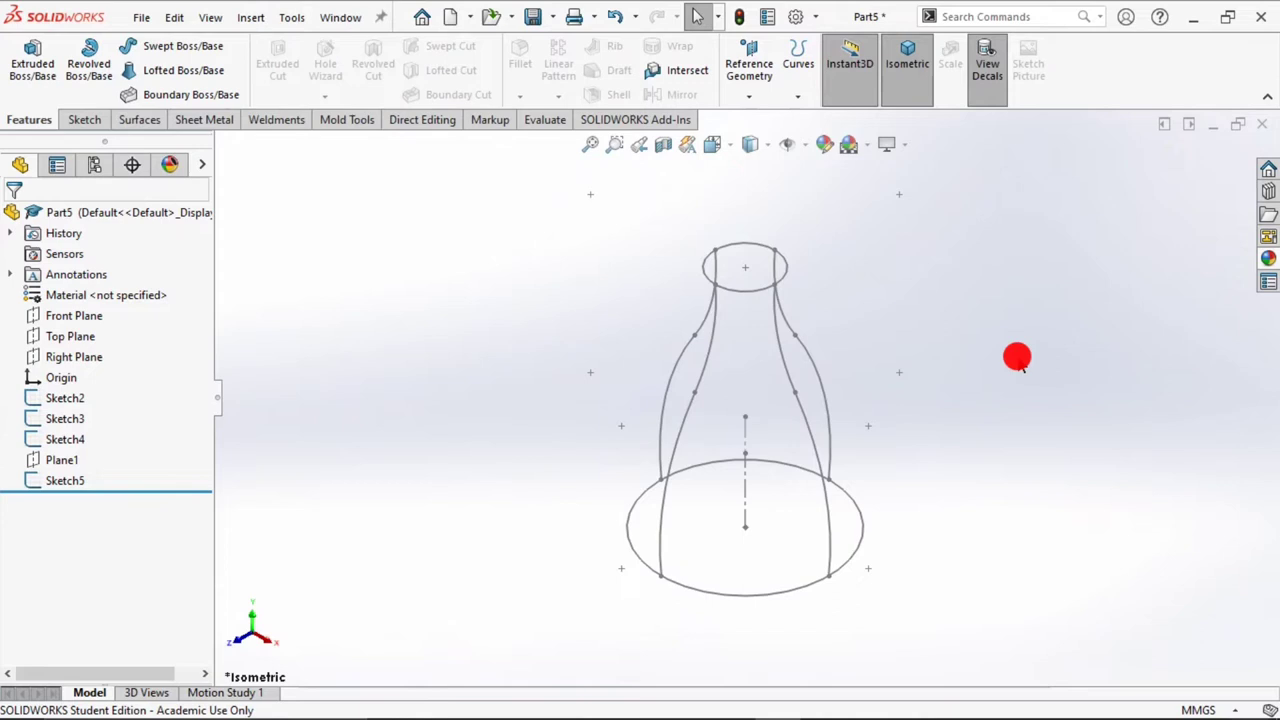
pyautogui.click(188, 80)
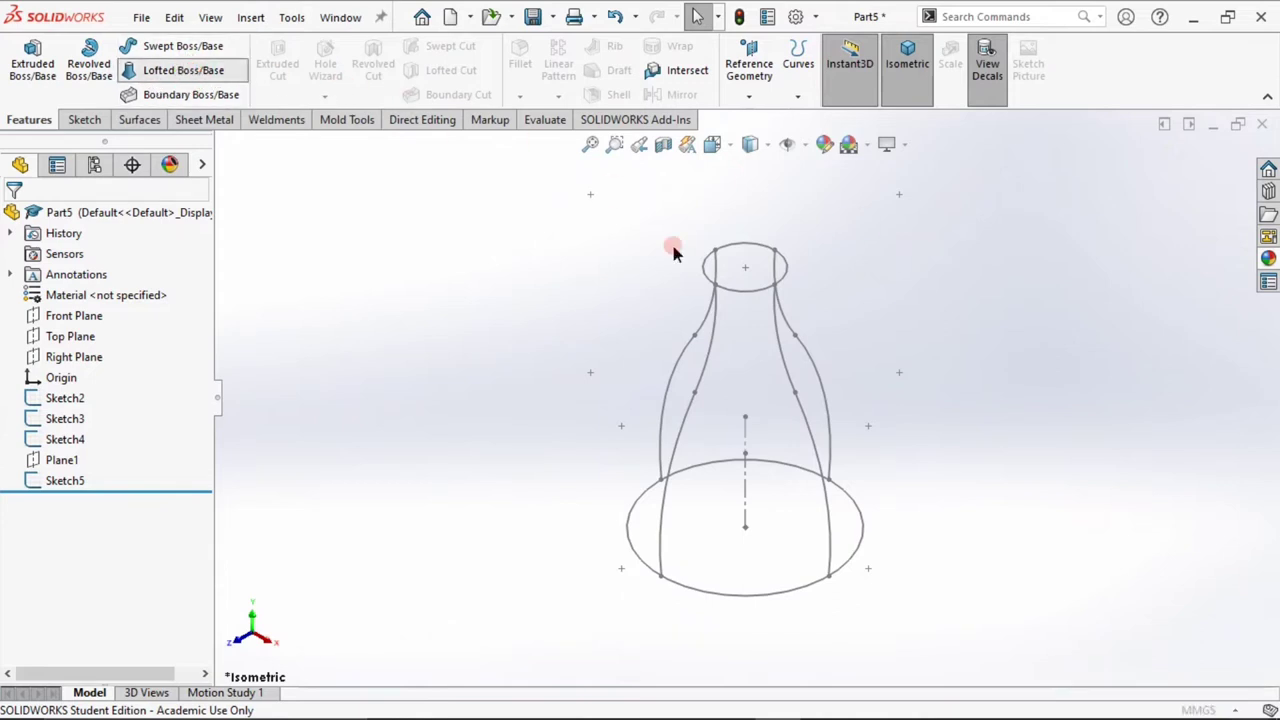
pyautogui.click(732, 298)
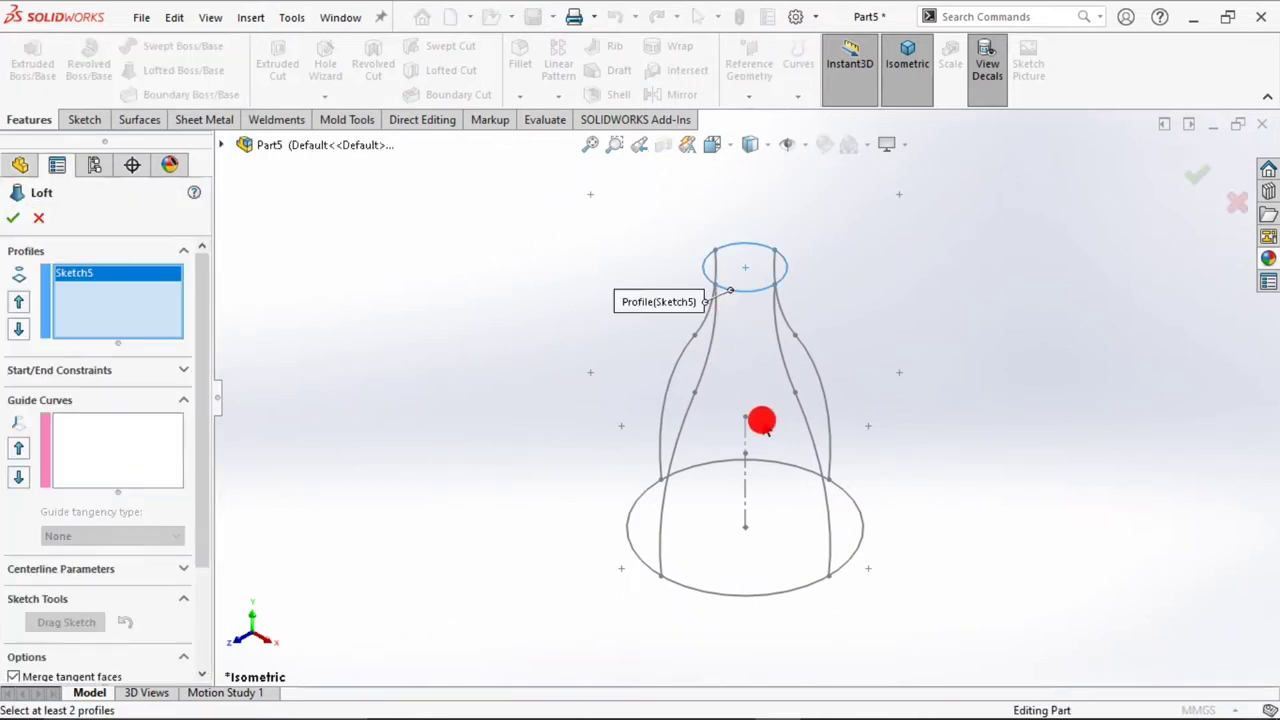
pyautogui.click(740, 597)
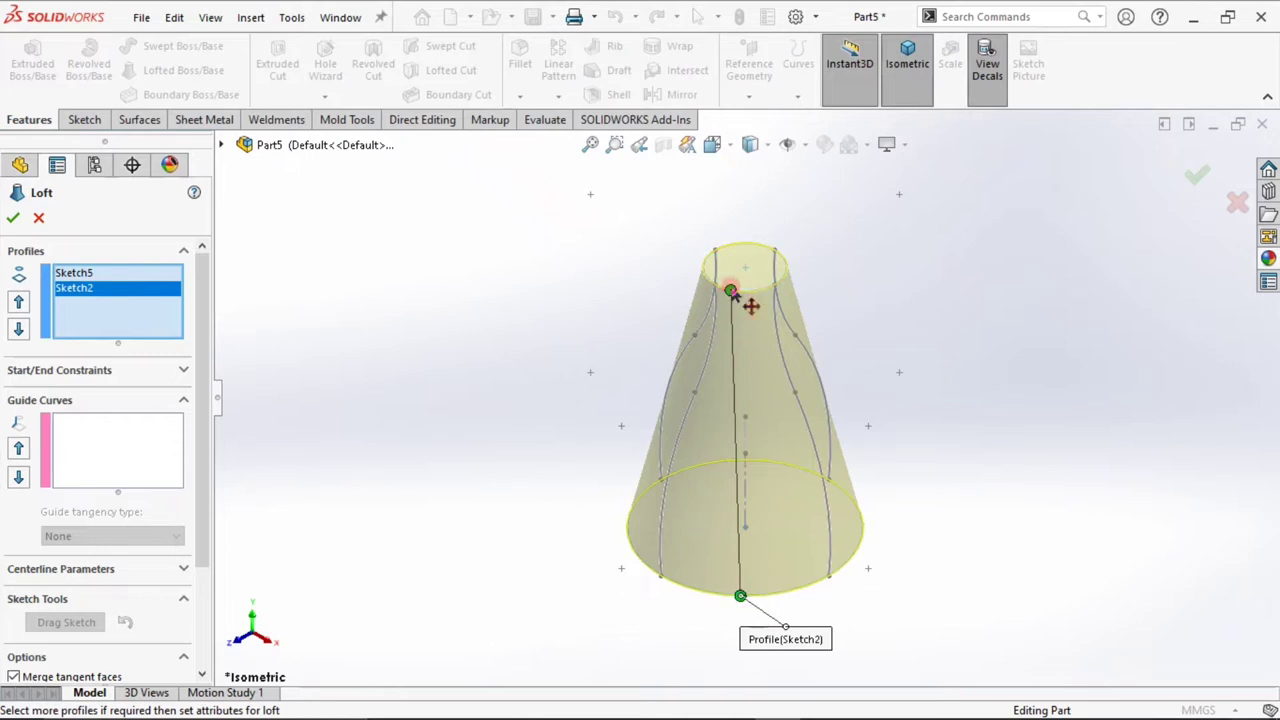
pyautogui.moveTo(731, 290)
pyautogui.mouseDown()
pyautogui.moveTo(770, 292)
pyautogui.moveTo(810, 240)
pyautogui.mouseUp()
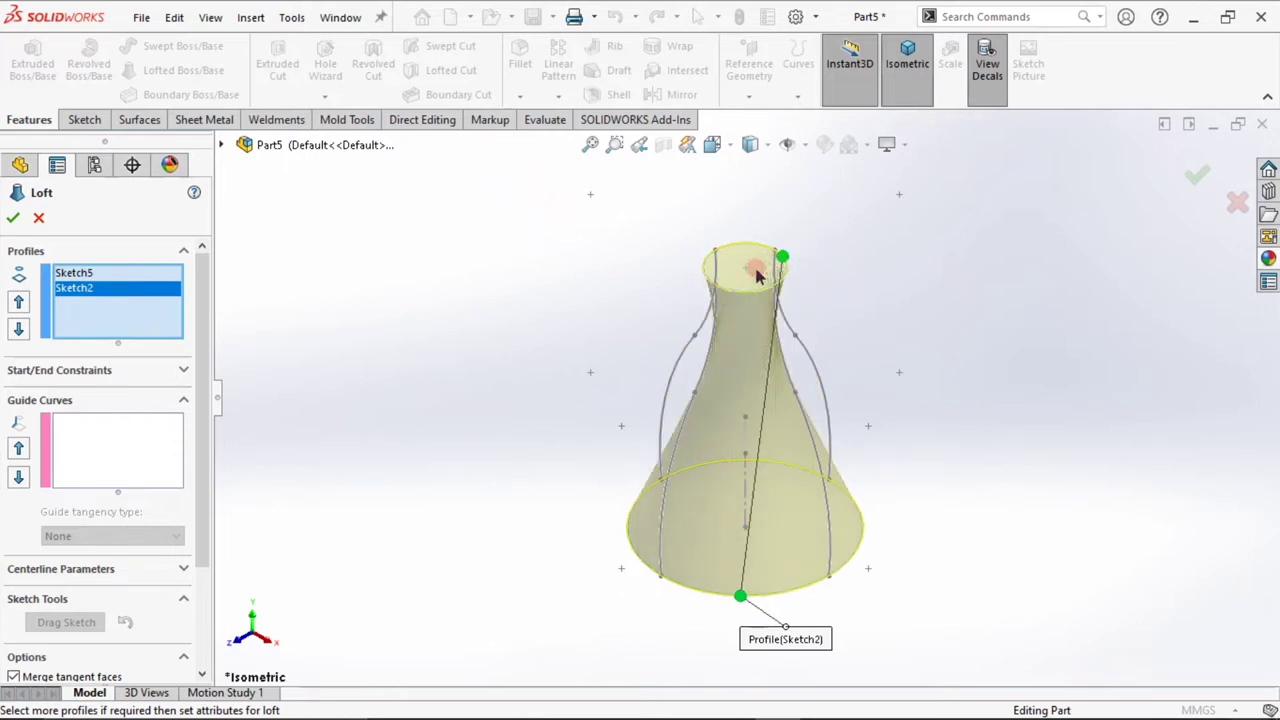
pyautogui.click(108, 450)
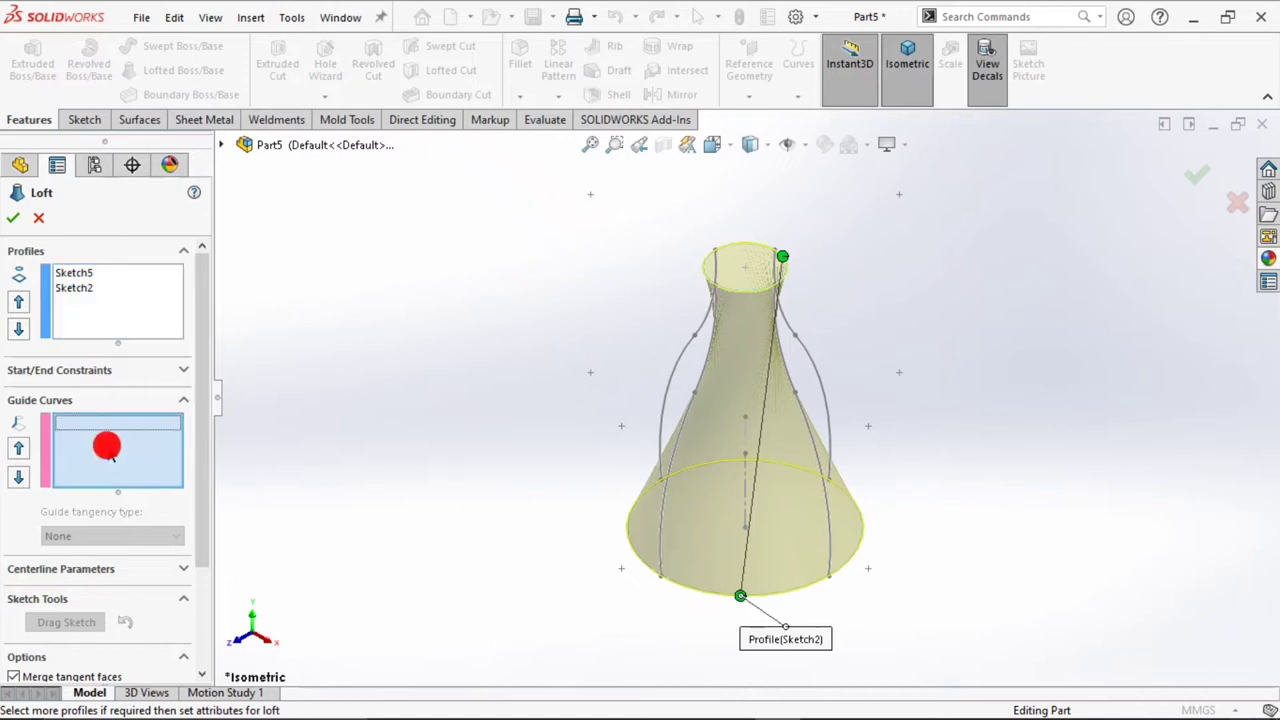
# - Add the four side curves as open-loop guide curves and create Loft1
pyautogui.click(697, 343)
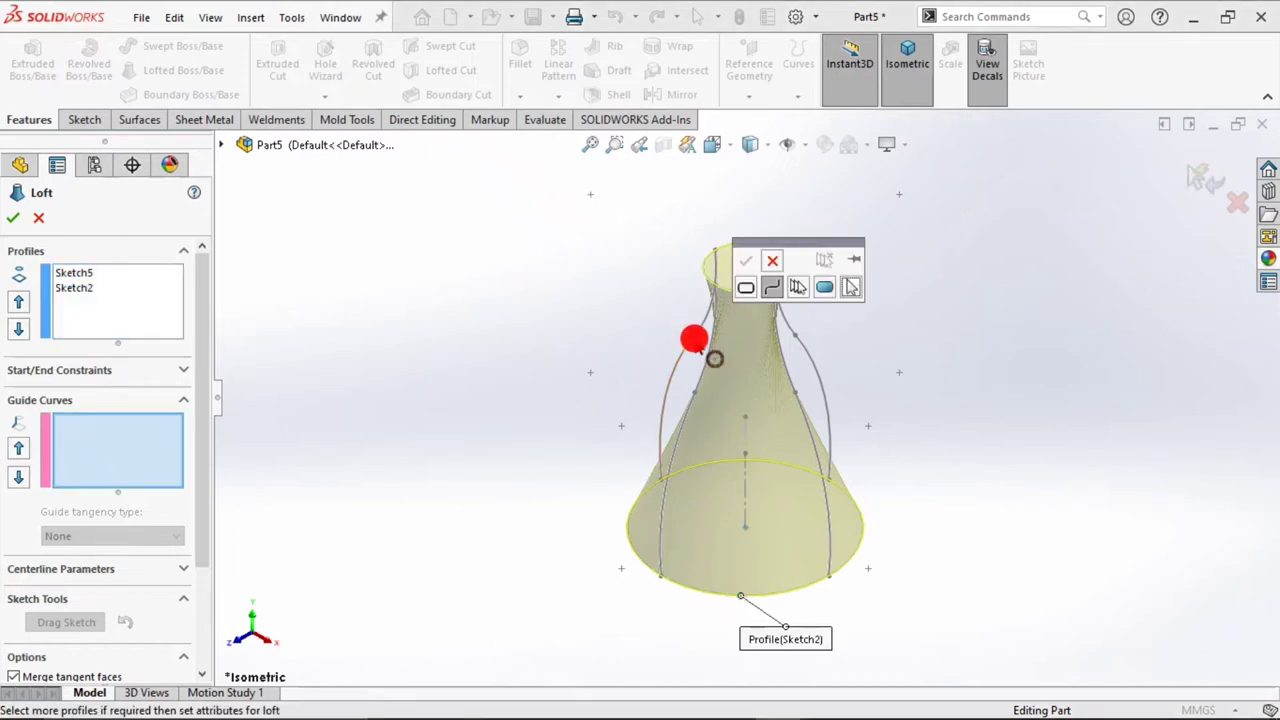
pyautogui.click(771, 289)
pyautogui.click(705, 333)
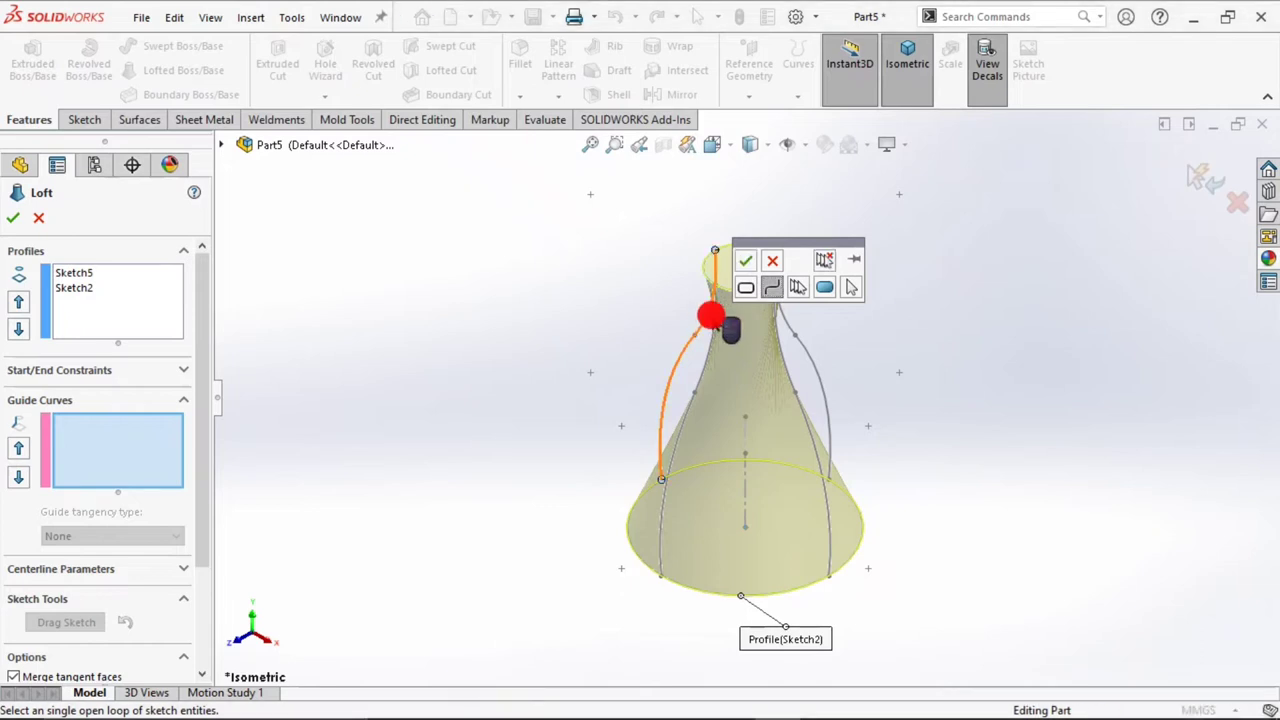
pyautogui.click(745, 260)
pyautogui.click(713, 340)
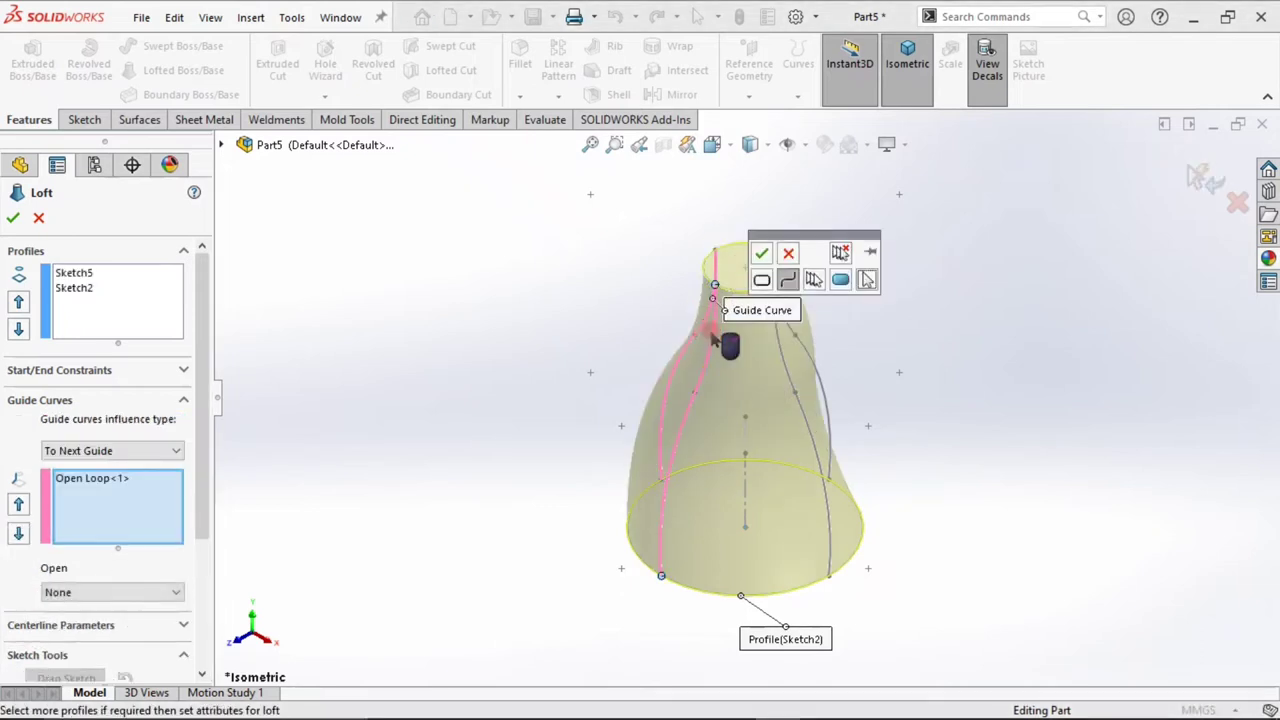
pyautogui.click(765, 256)
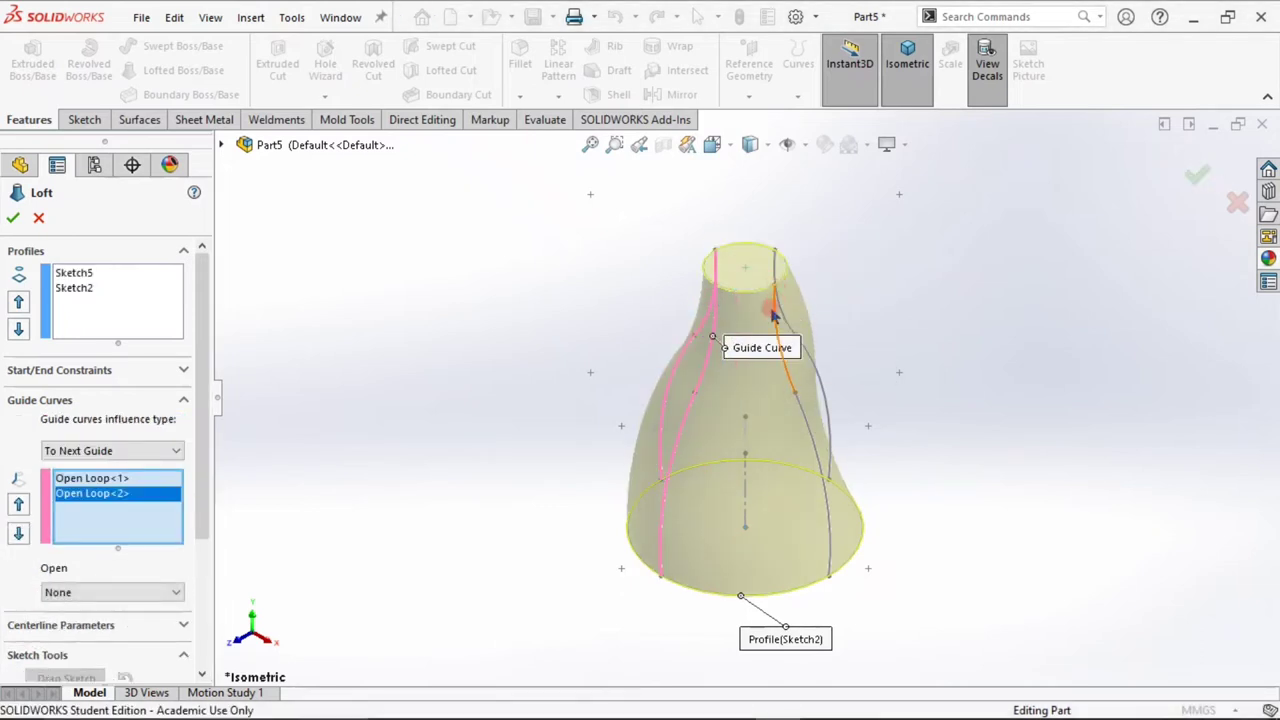
pyautogui.click(778, 323)
pyautogui.click(826, 244)
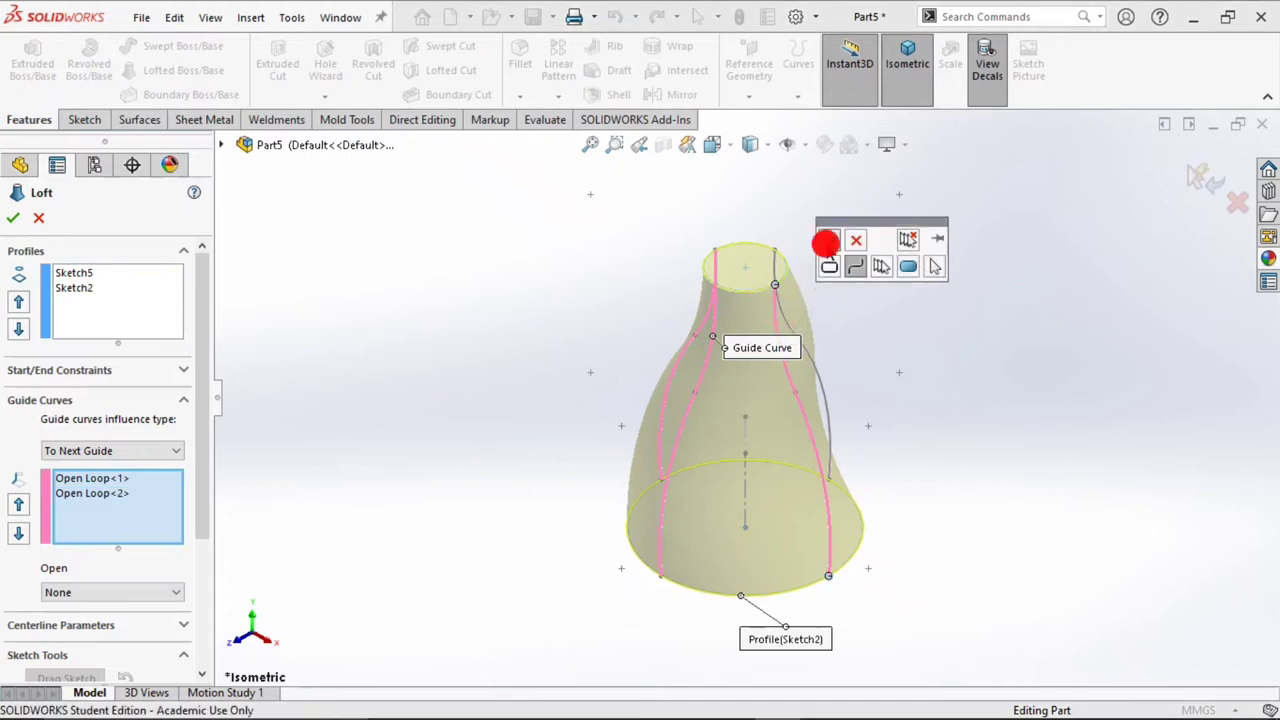
pyautogui.click(778, 315)
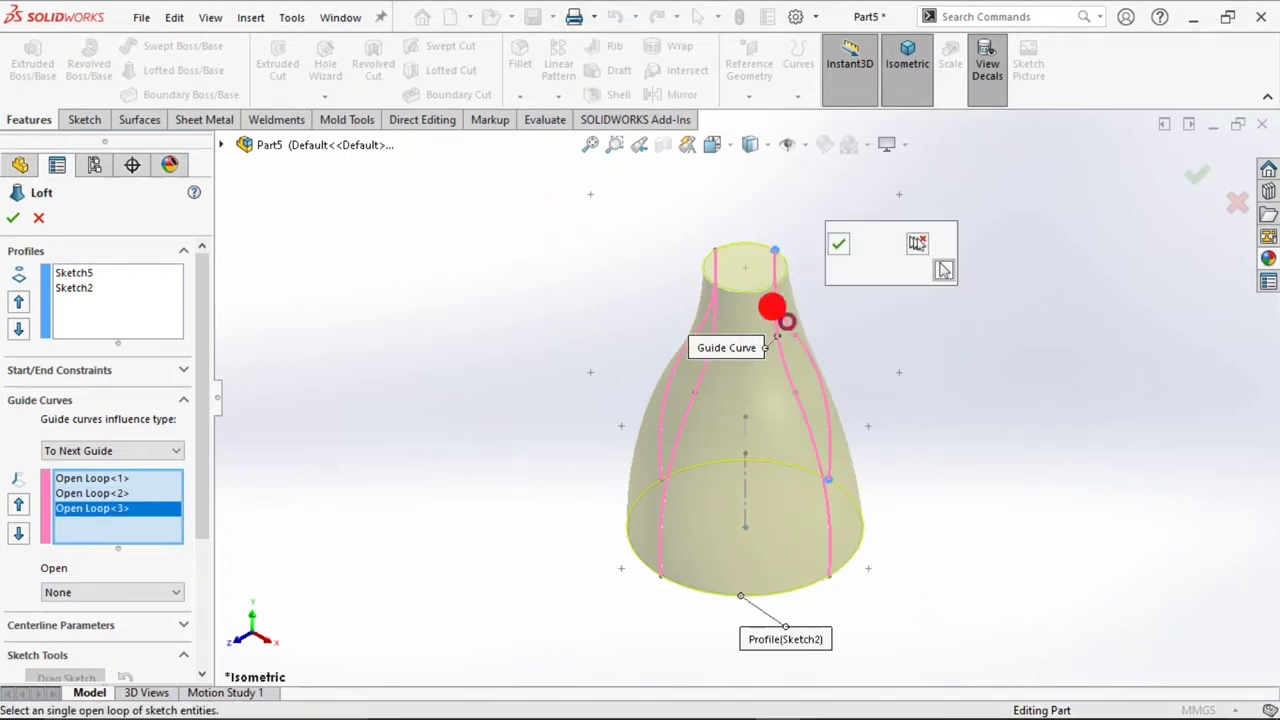
pyautogui.click(832, 244)
pyautogui.click(832, 244)
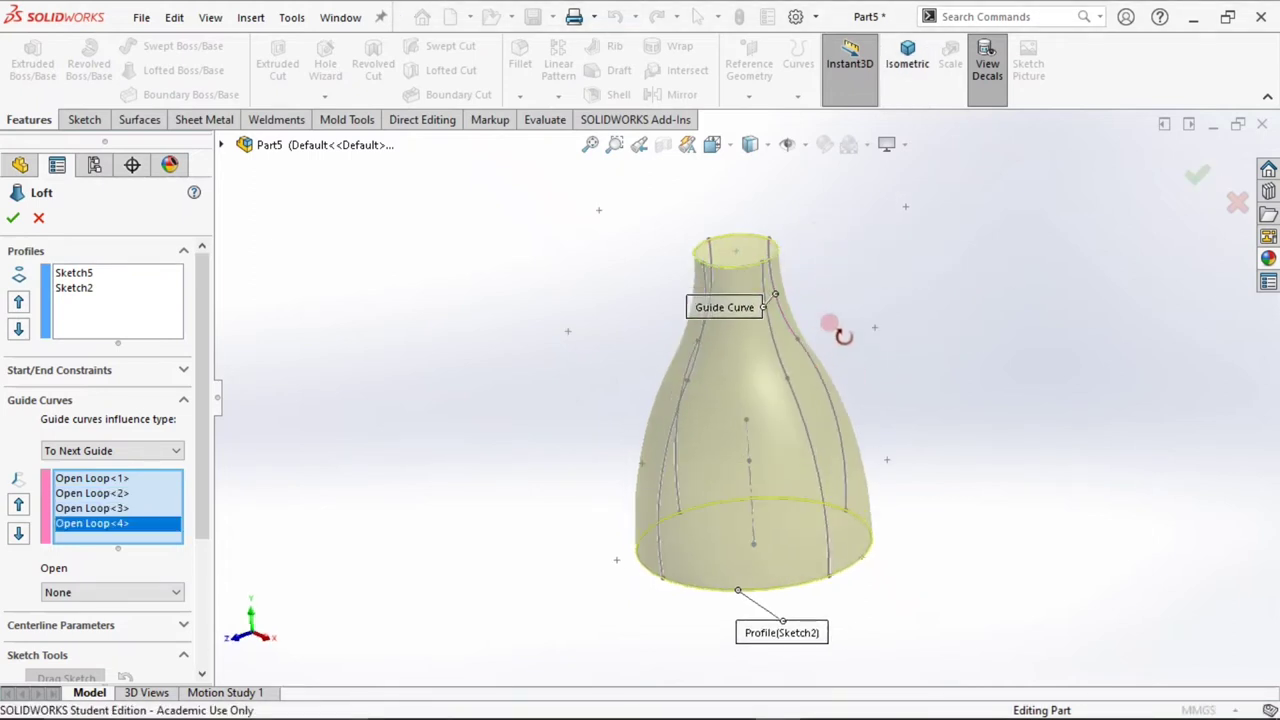
pyautogui.moveTo(838, 248)
pyautogui.mouseDown(button='middle')
pyautogui.moveTo(771, 223)
pyautogui.moveTo(643, 263)
pyautogui.moveTo(563, 343)
pyautogui.moveTo(591, 372)
pyautogui.mouseUp(button='middle')
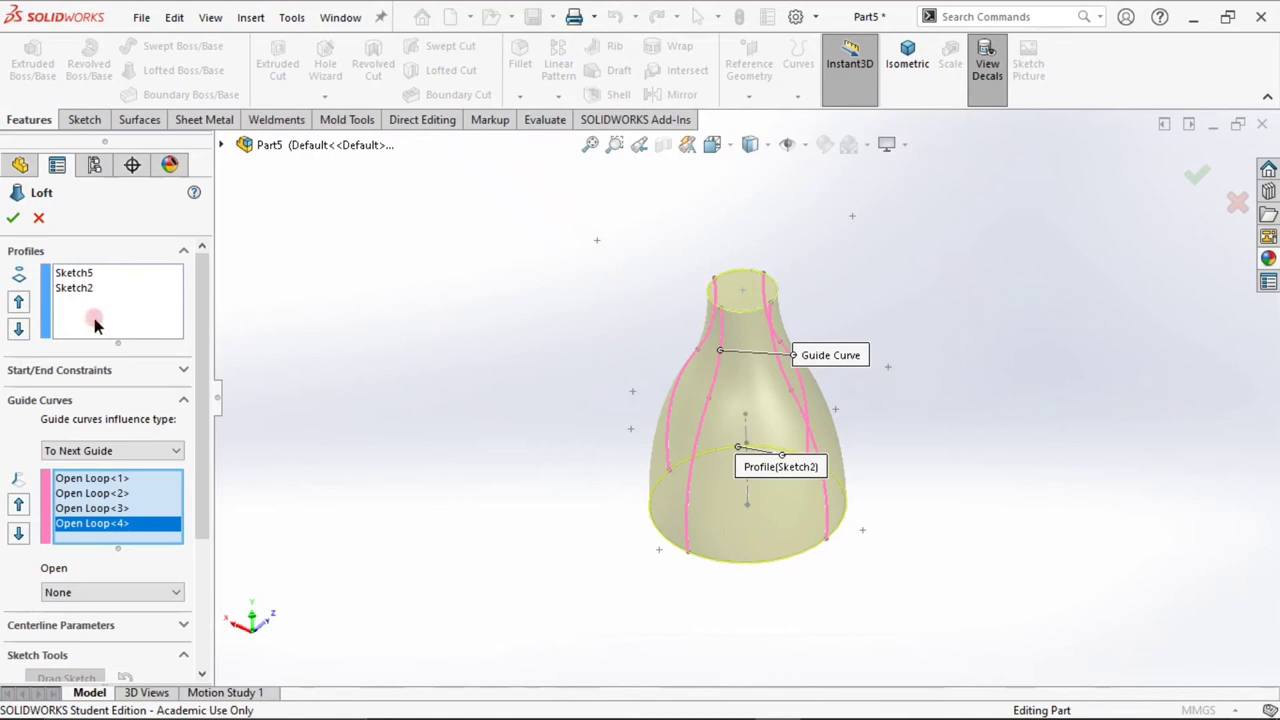
pyautogui.click(12, 220)
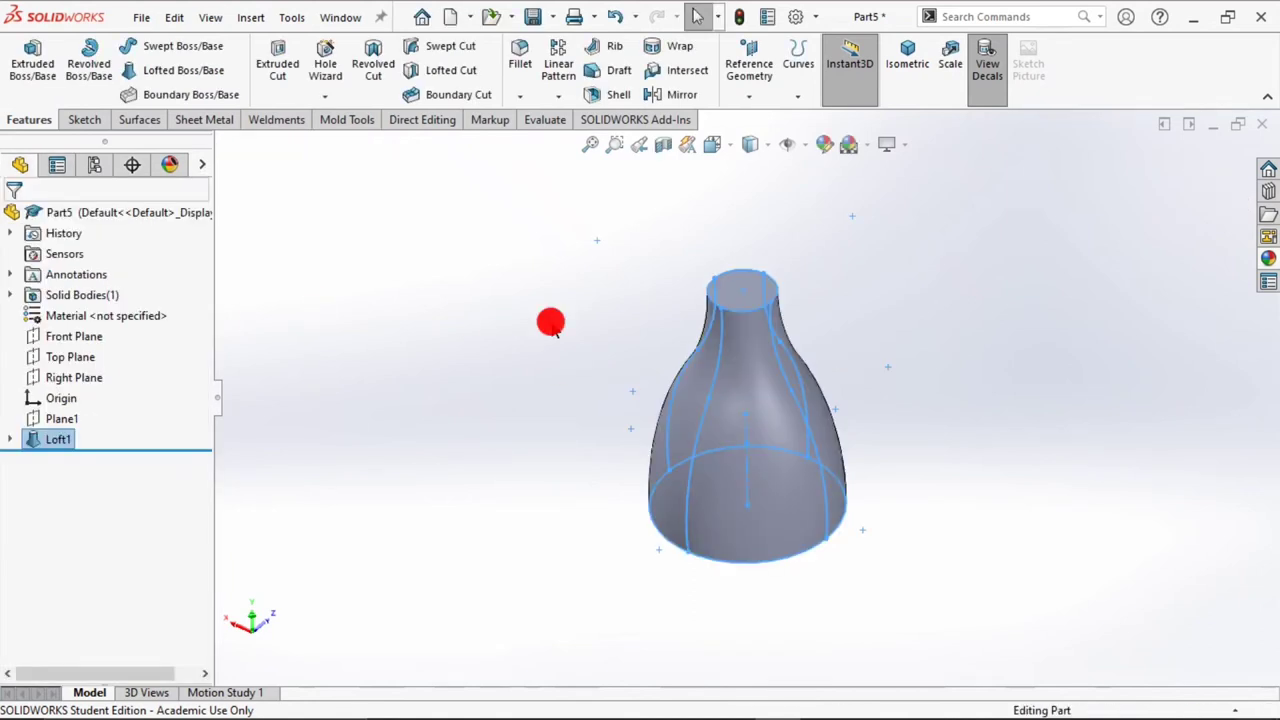
# - Apply a Dome feature to the vase's flat bottom face
pyautogui.moveTo(551, 317)
pyautogui.mouseDown(button='middle')
pyautogui.moveTo(690, 193)
pyautogui.moveTo(611, 271)
pyautogui.mouseUp(button='middle')
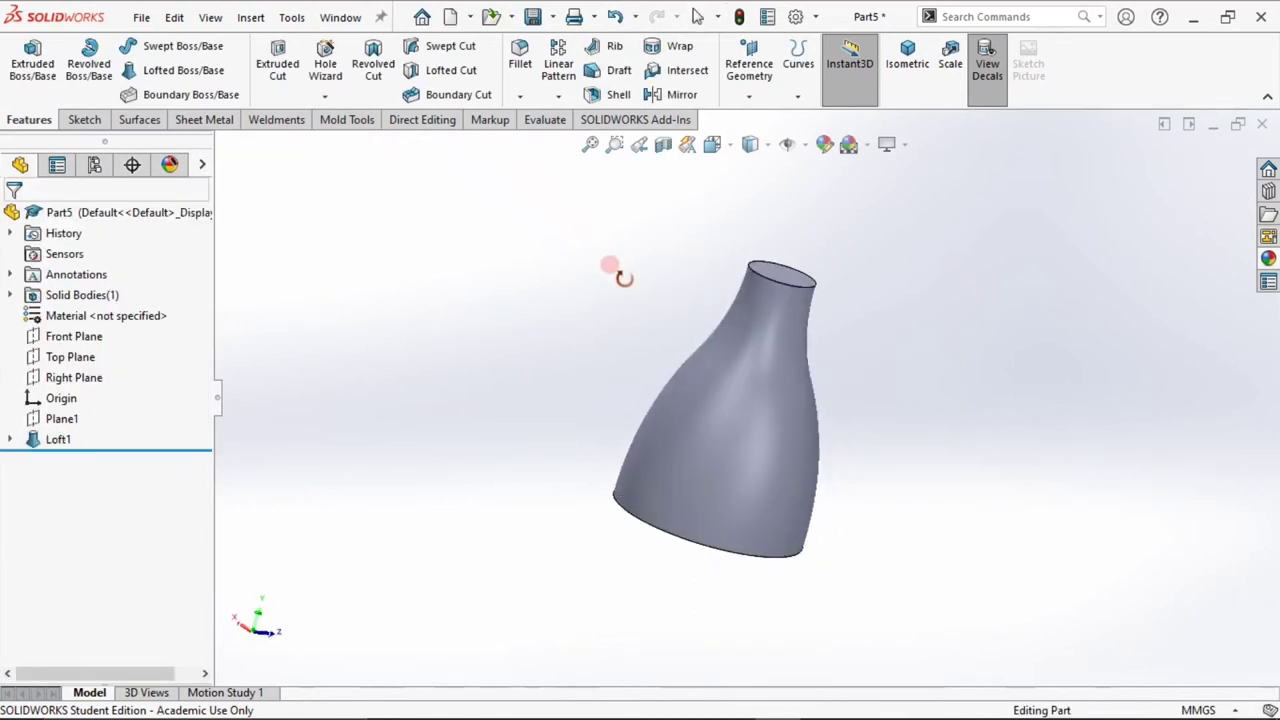
pyautogui.click(251, 17)
pyautogui.moveTo(282, 109)
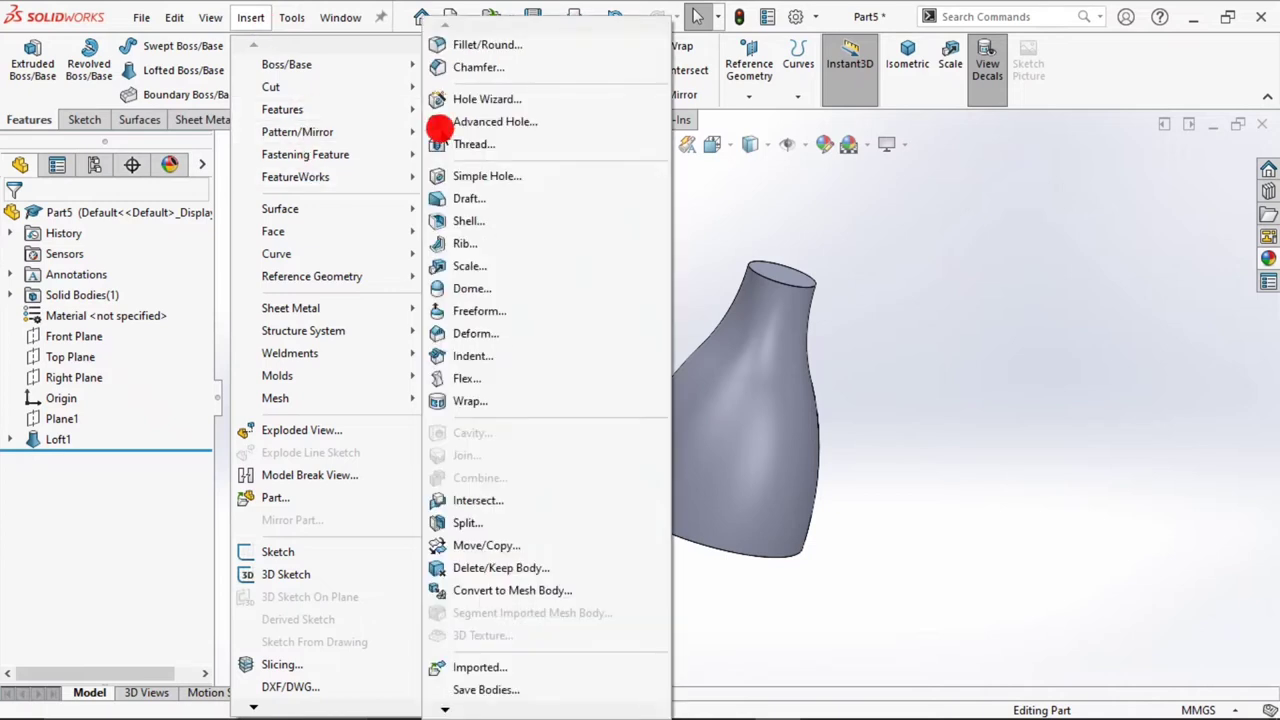
pyautogui.click(478, 289)
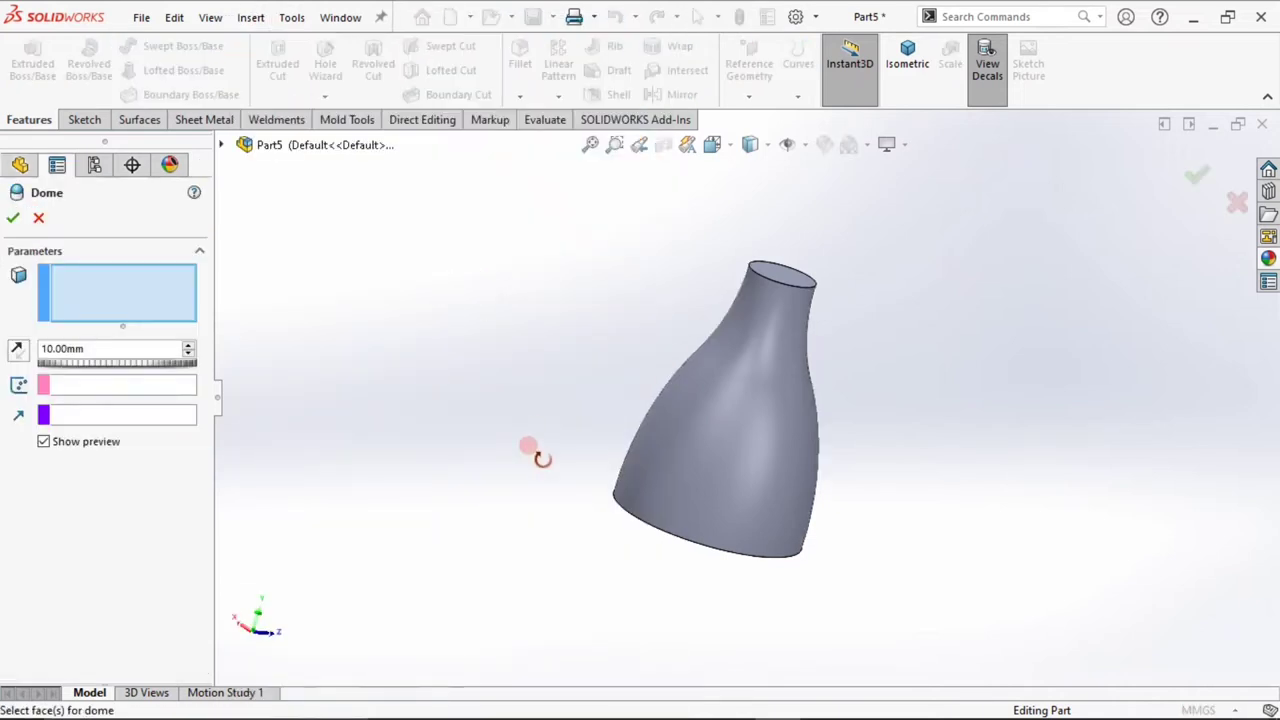
pyautogui.moveTo(529, 451); pyautogui.dragTo(686, 556, button='middle')
pyautogui.click(665, 503)
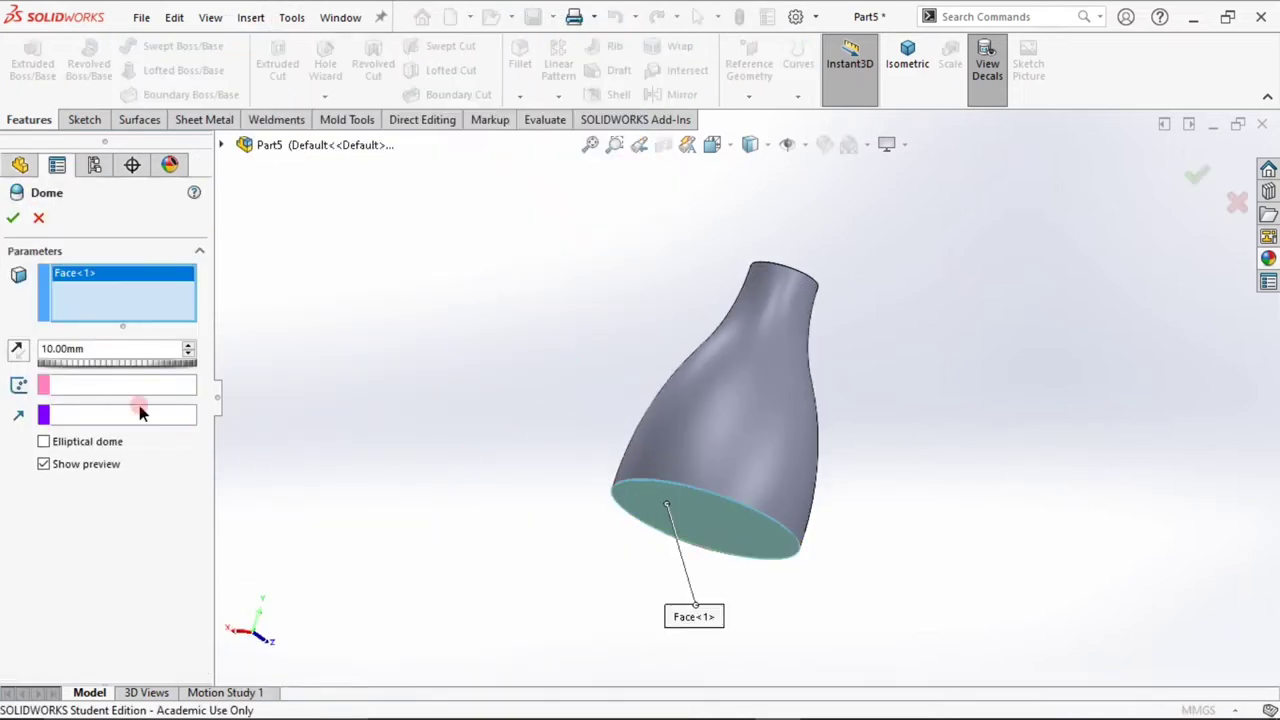
# - Set the dome height to 40 mm, non-elliptical, and confirm Dome1
pyautogui.click(189, 350)
pyautogui.click(189, 350)
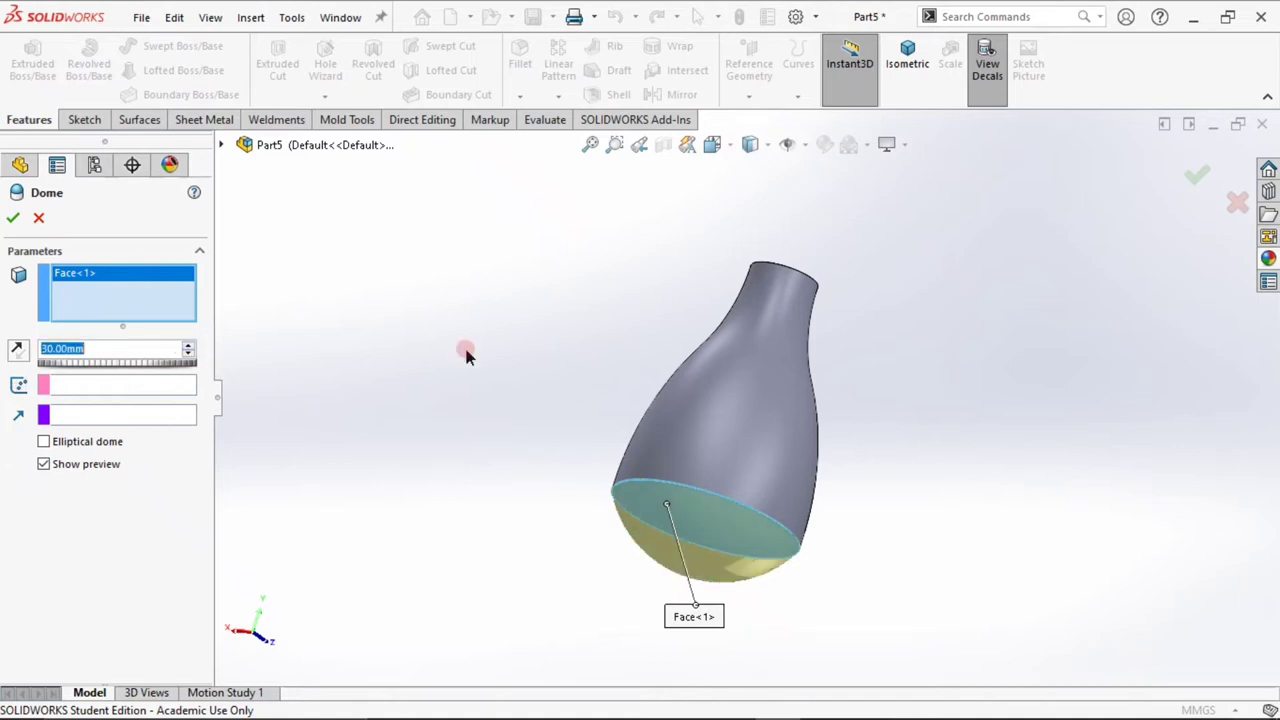
pyautogui.moveTo(466, 354)
pyautogui.mouseDown(button='middle')
pyautogui.moveTo(657, 323)
pyautogui.moveTo(646, 380)
pyautogui.mouseUp(button='middle')
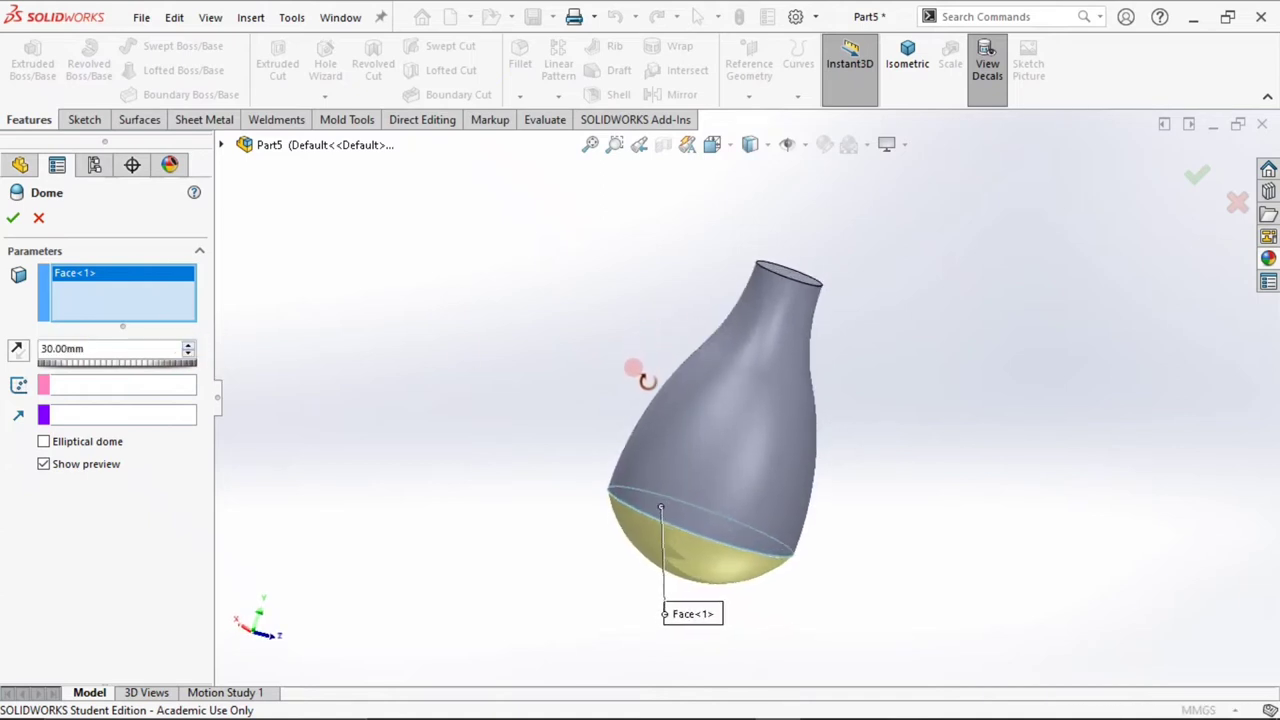
pyautogui.click(174, 393)
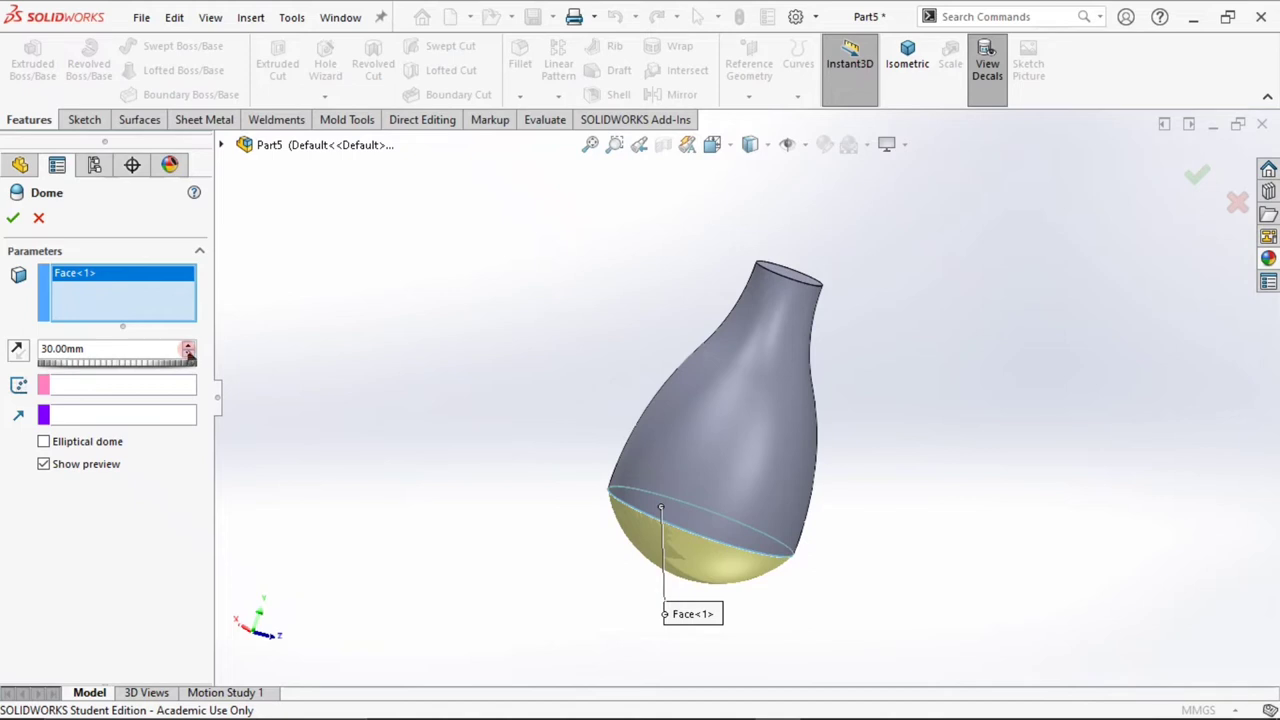
pyautogui.click(189, 344)
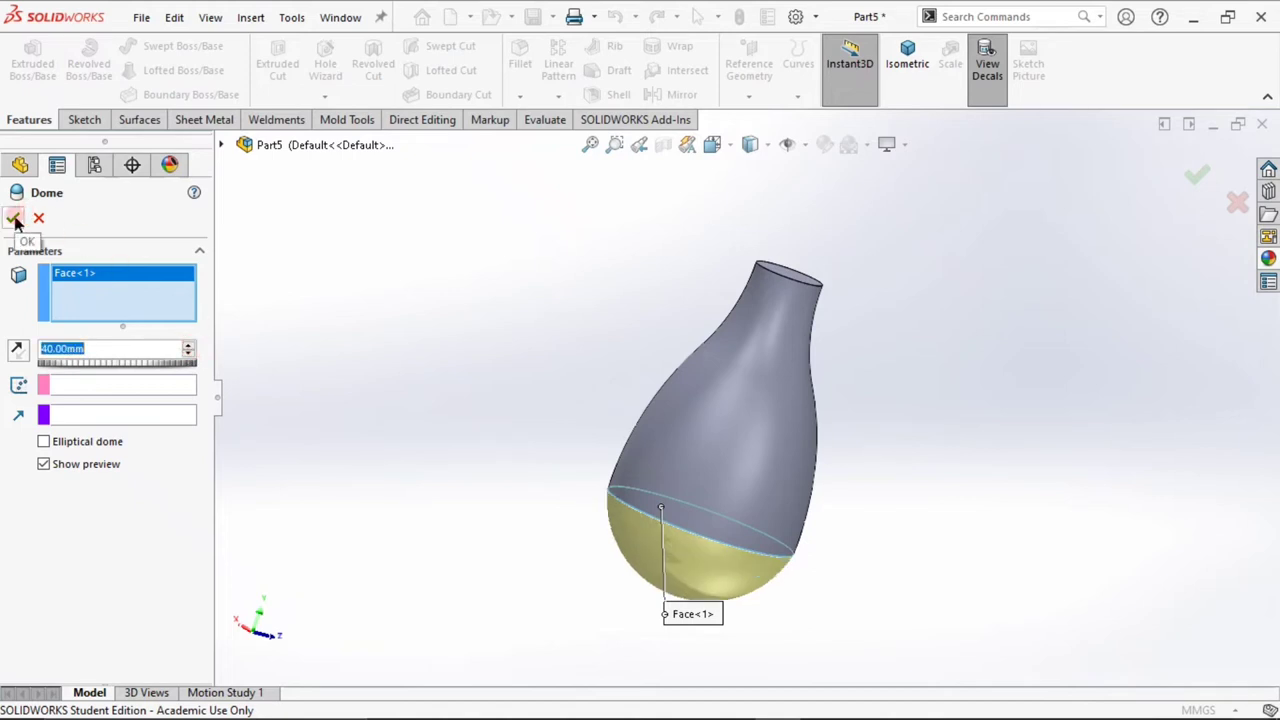
pyautogui.click(45, 442)
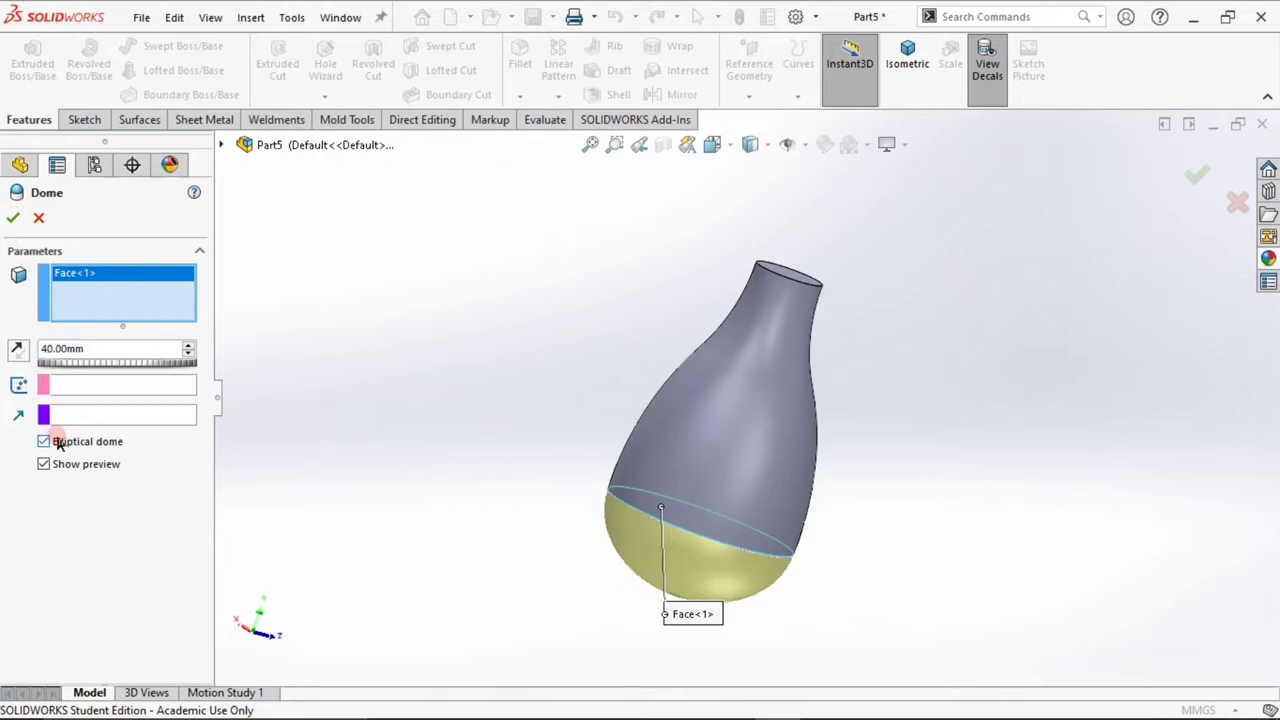
pyautogui.click(45, 441)
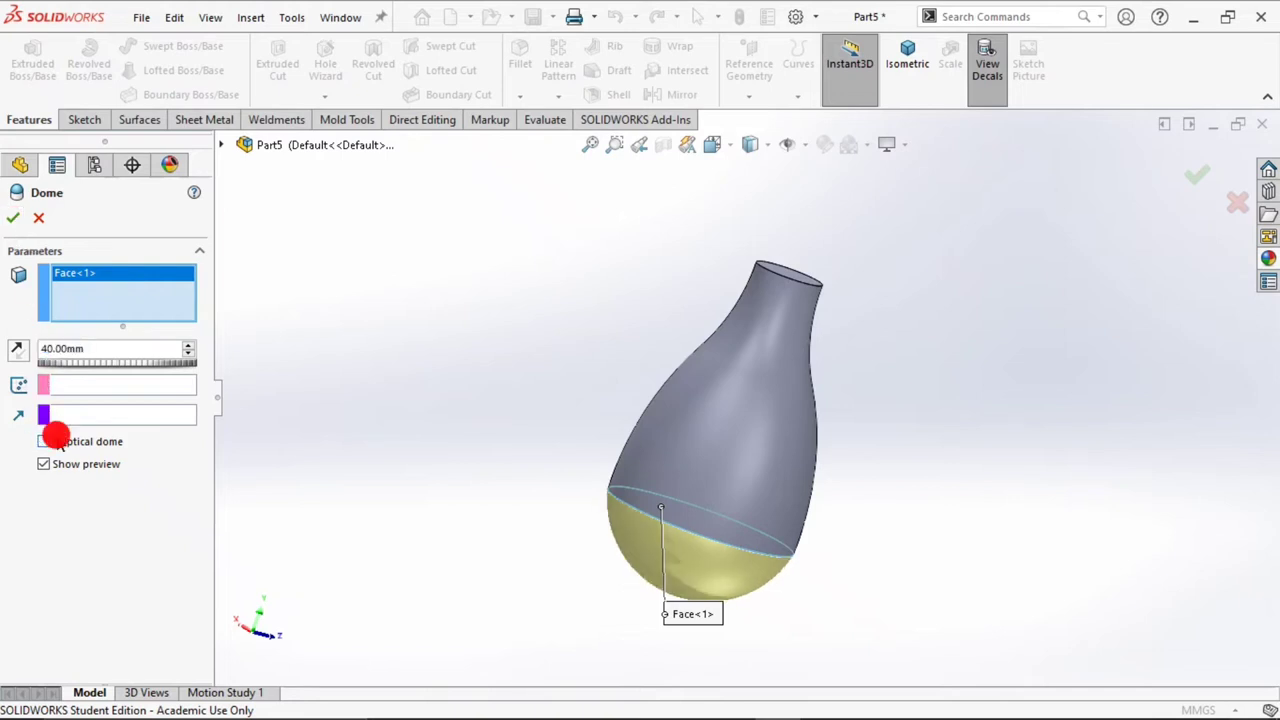
pyautogui.click(12, 218)
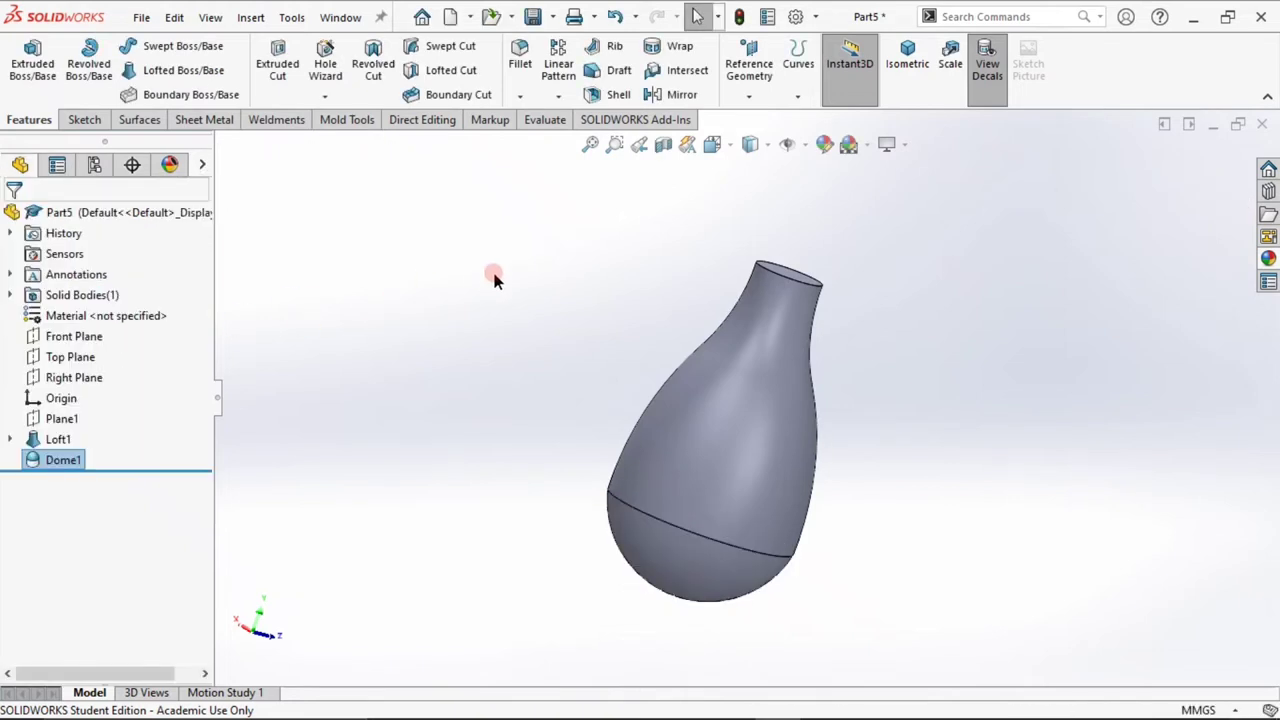
# - Apply the polished gold appearance to the whole vase in isometric view
pyautogui.click(884, 88)
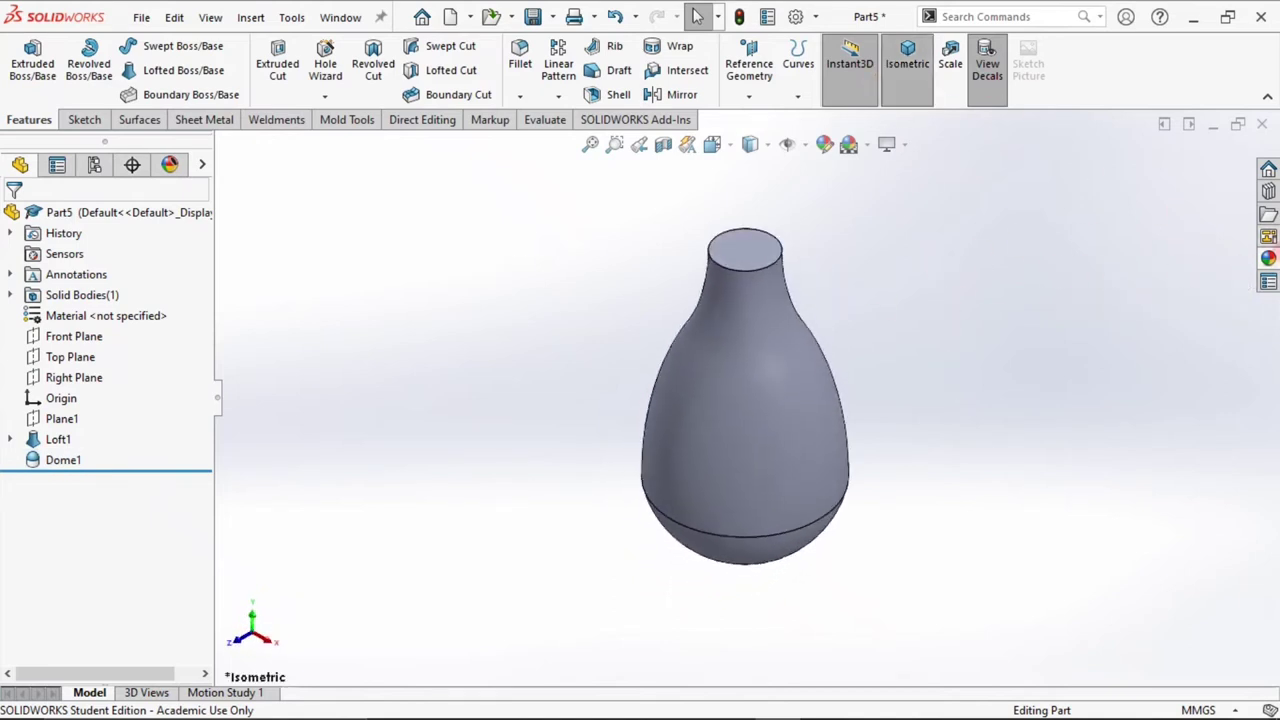
pyautogui.click(1268, 258)
pyautogui.moveTo(1188, 580); pyautogui.dragTo(830, 392)
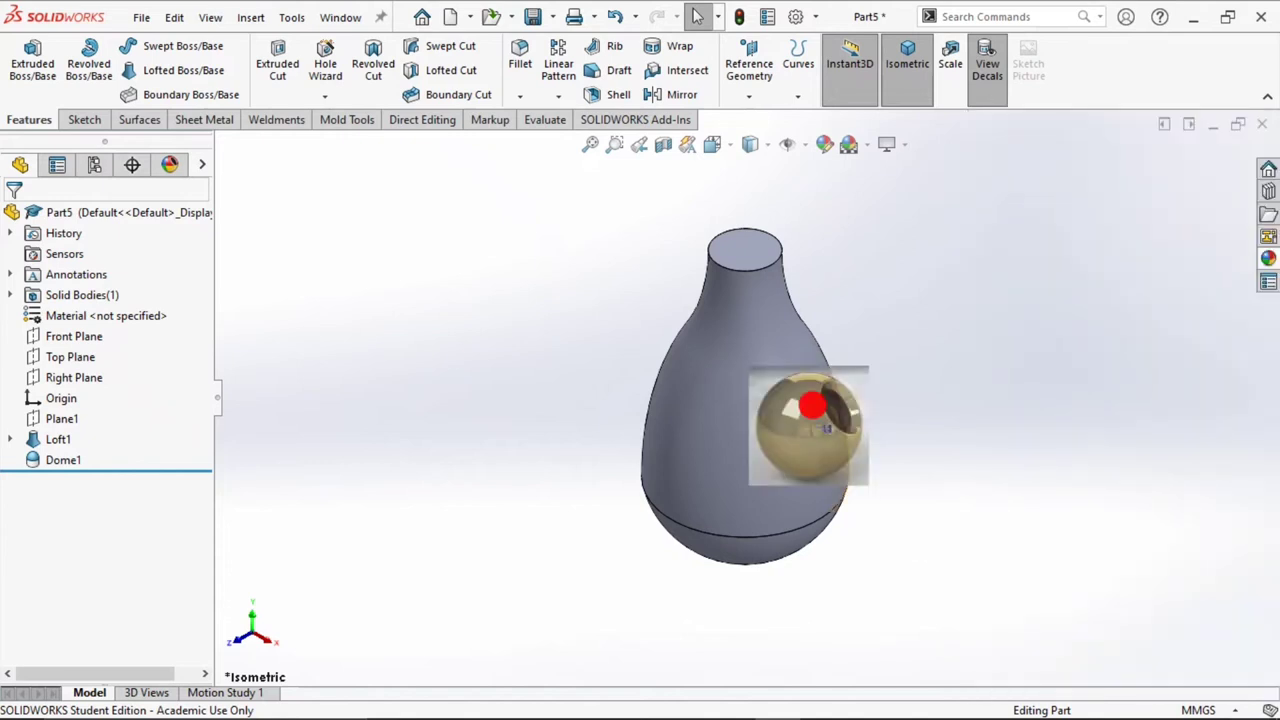
pyautogui.click(848, 396)
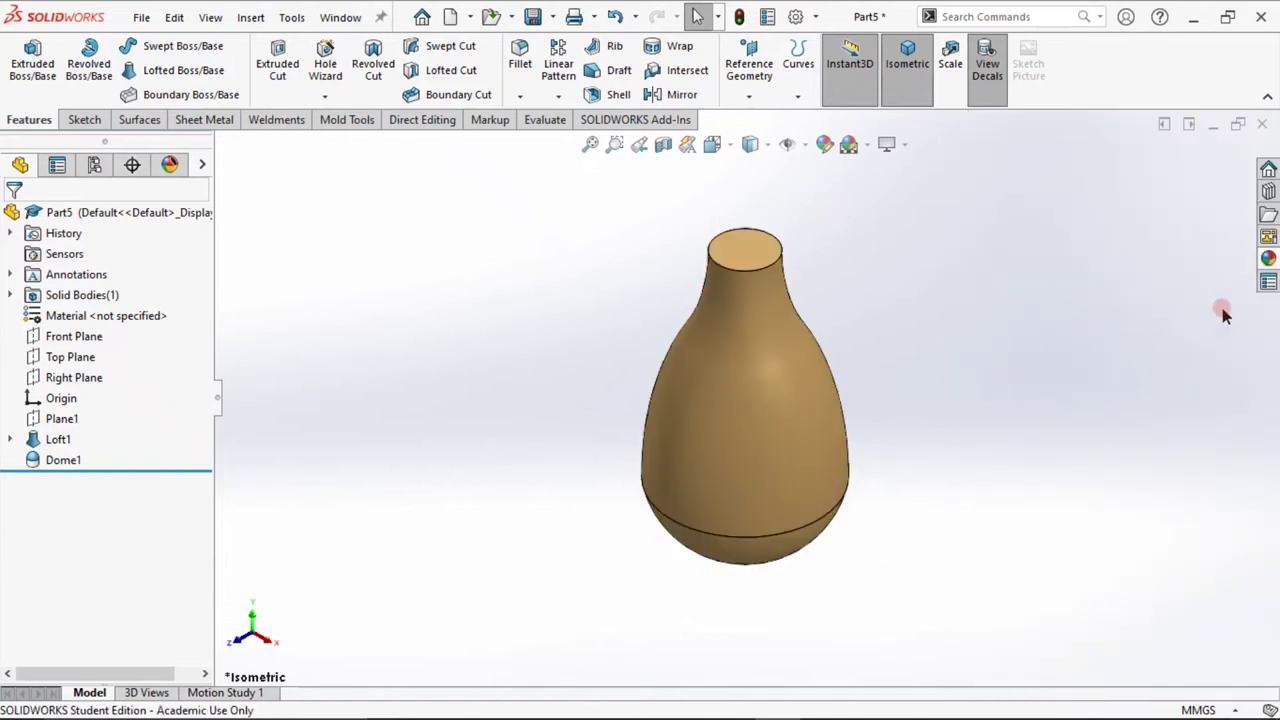
# - Shell the vase with a 10 mm wall, removing the top face
pyautogui.click(587, 97)
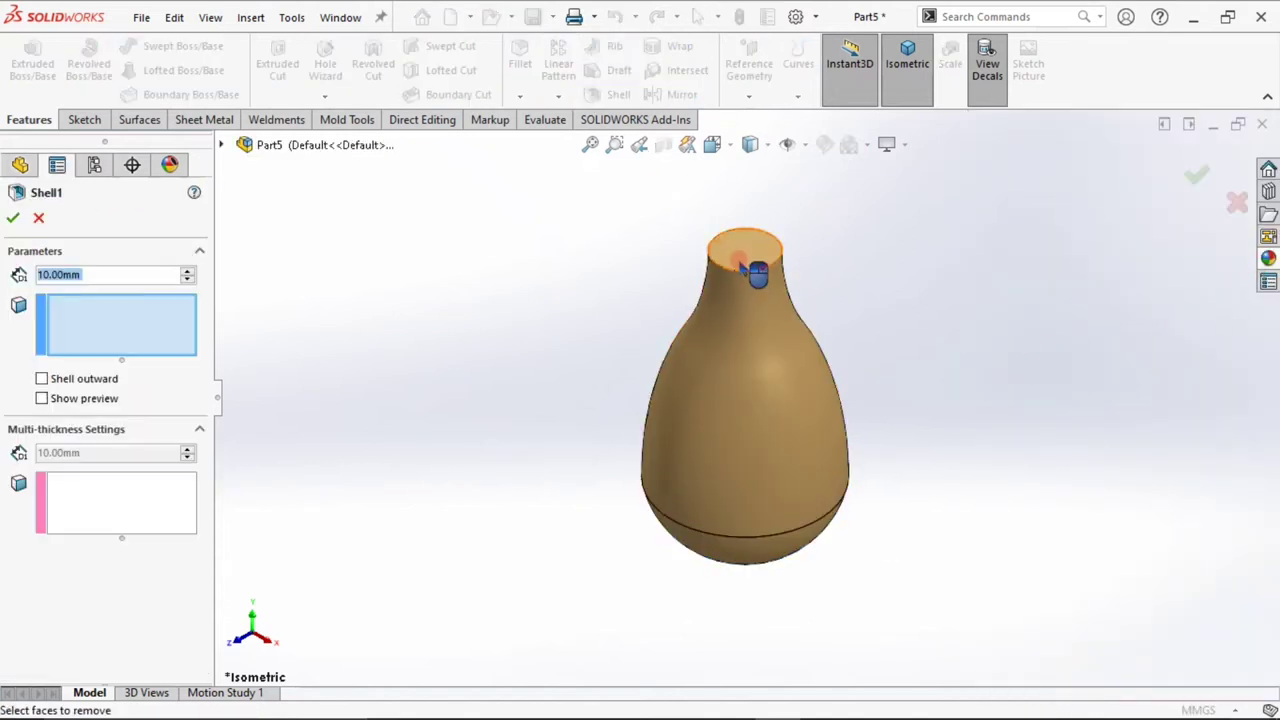
pyautogui.click(746, 258)
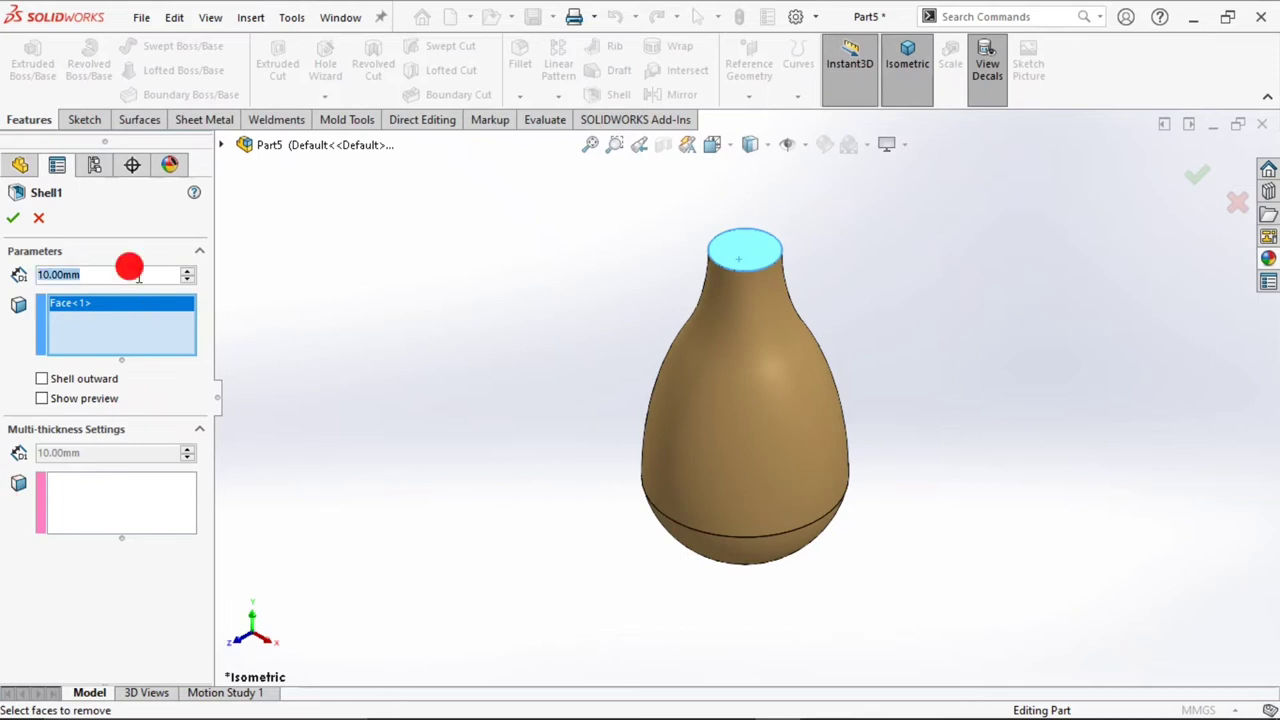
pyautogui.write('2')
pyautogui.press('Return')
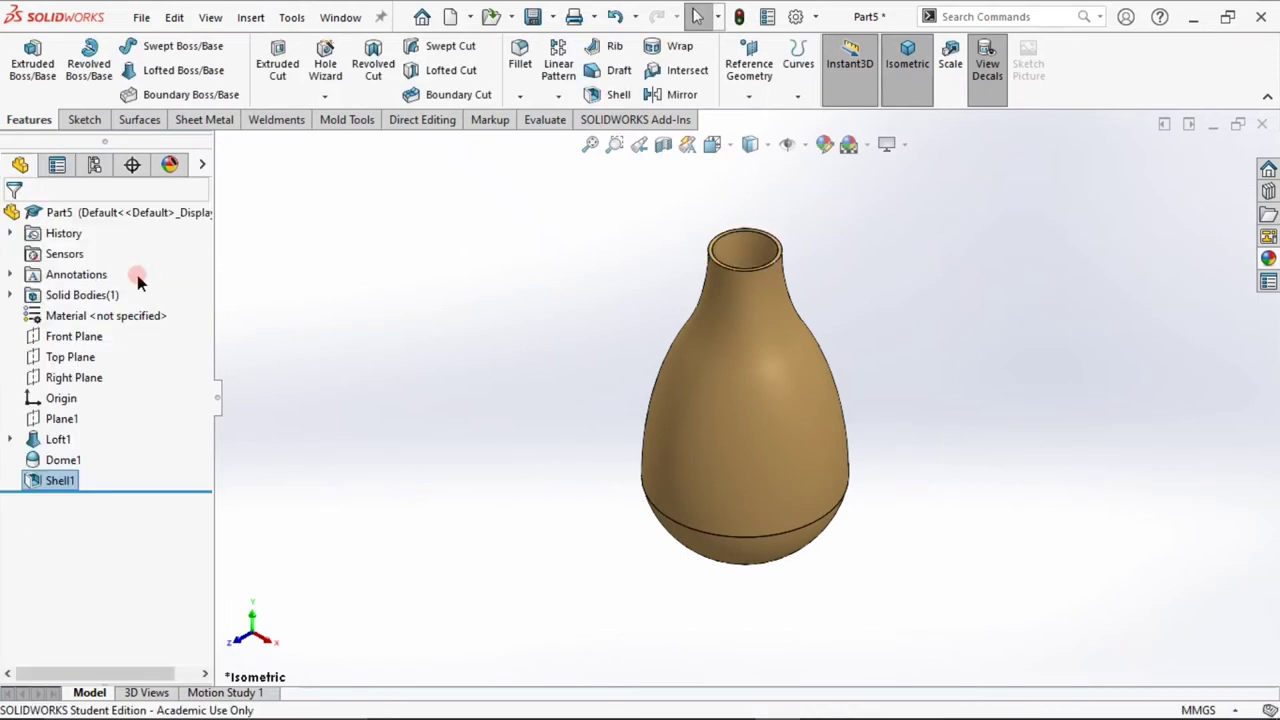
pyautogui.click(898, 66)
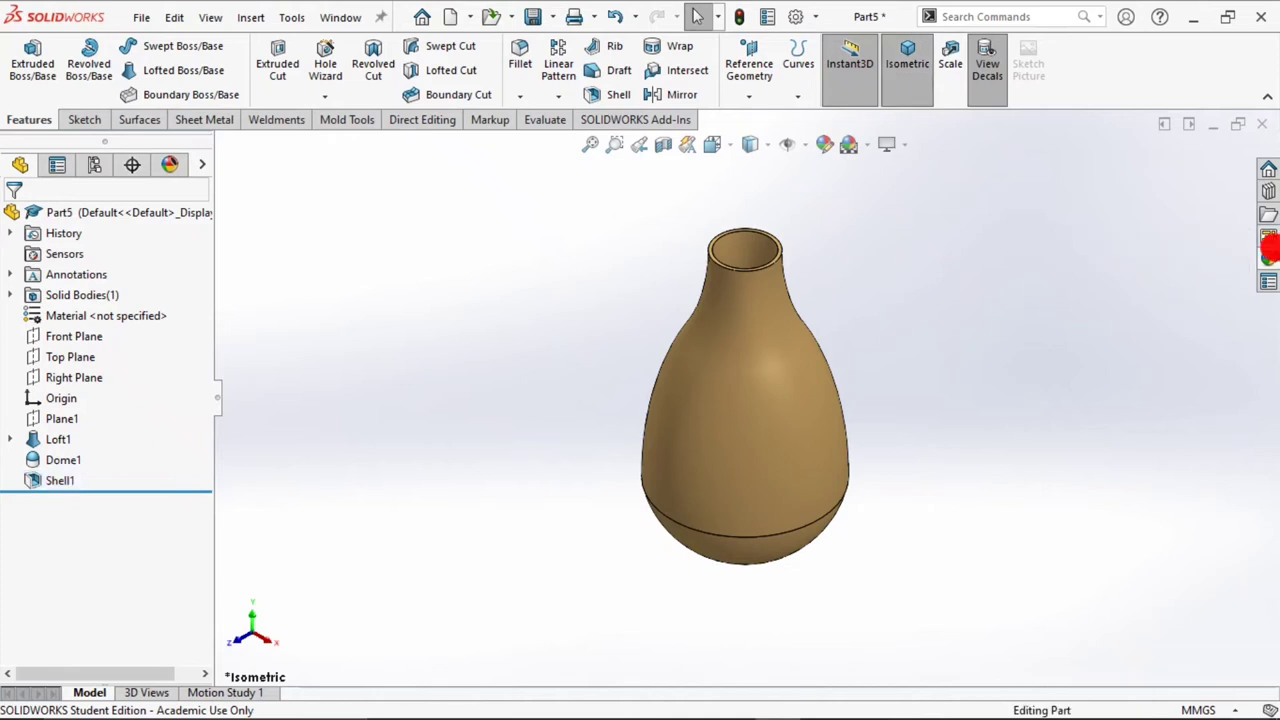
# - Apply the wrought iron appearance to the rounded base body
pyautogui.click(1268, 252)
pyautogui.click(1183, 475)
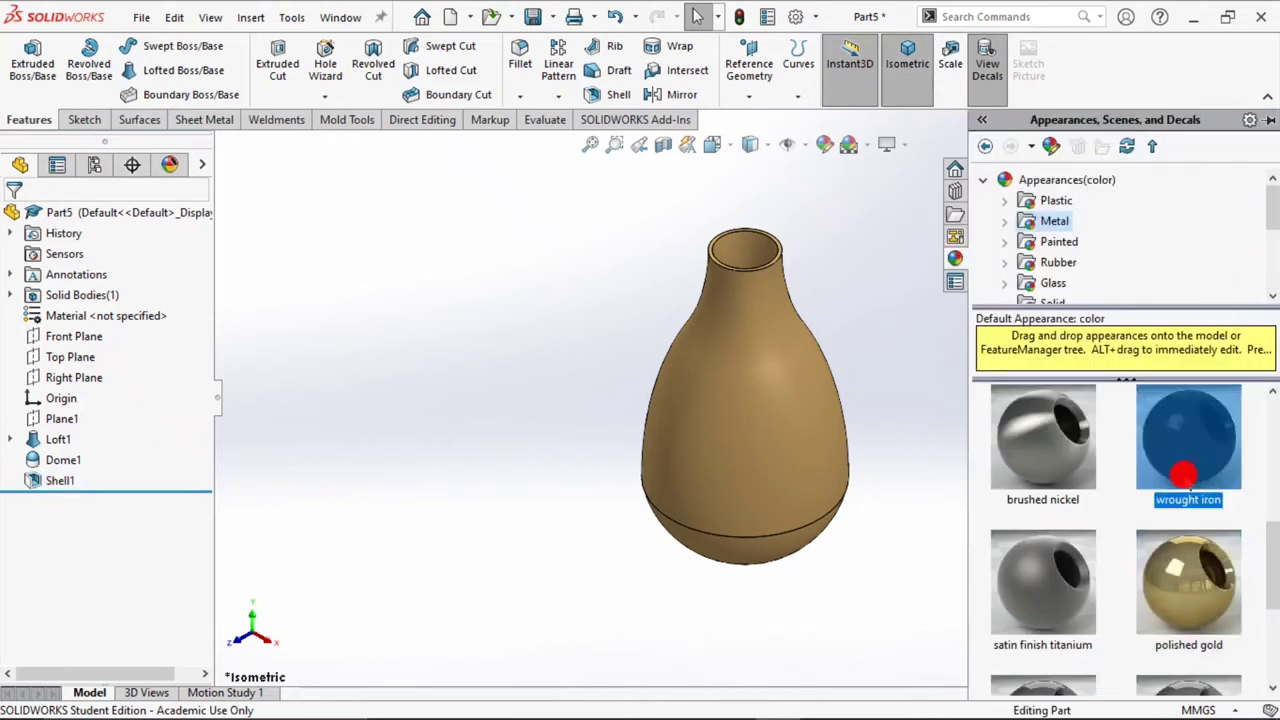
pyautogui.moveTo(1183, 475); pyautogui.dragTo(765, 545)
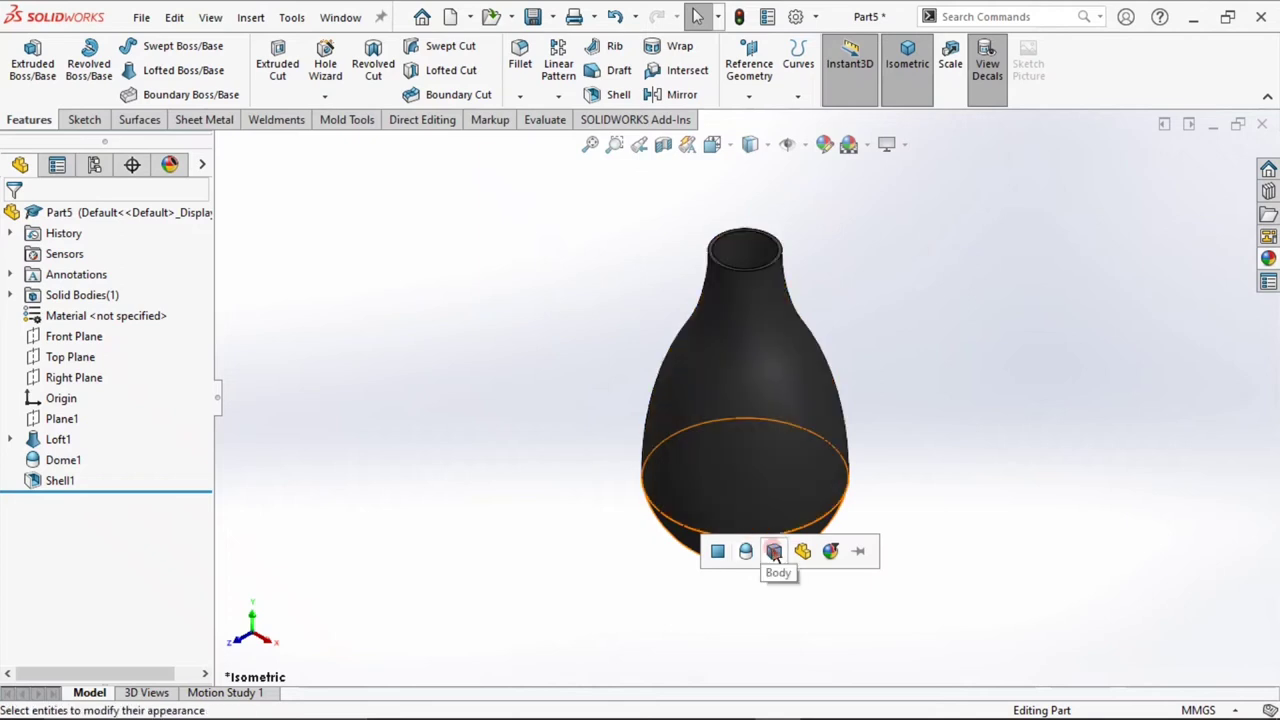
pyautogui.click(773, 553)
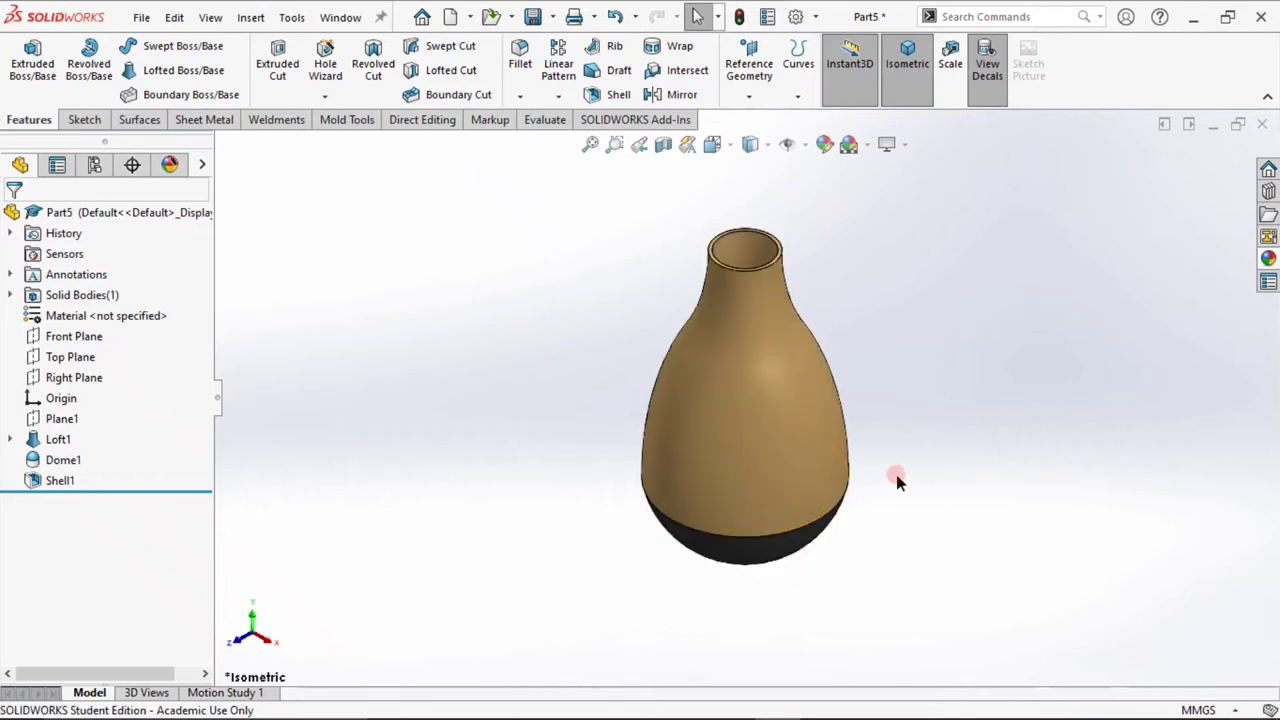
pyautogui.scroll(-4, 757, 243)
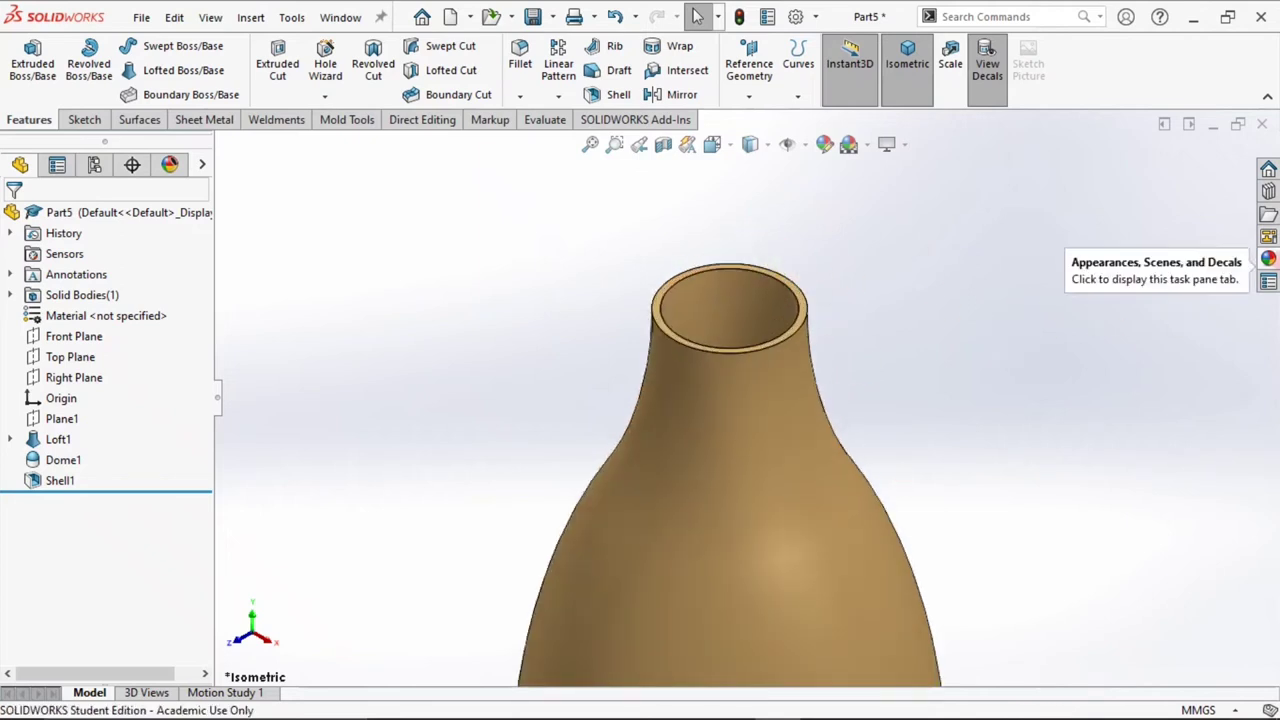
# - Apply wrought iron to the rim face and zoom to fit the vase
pyautogui.click(1264, 262)
pyautogui.moveTo(1180, 440)
pyautogui.mouseDown()
pyautogui.moveTo(783, 285)
pyautogui.moveTo(792, 293)
pyautogui.mouseUp()
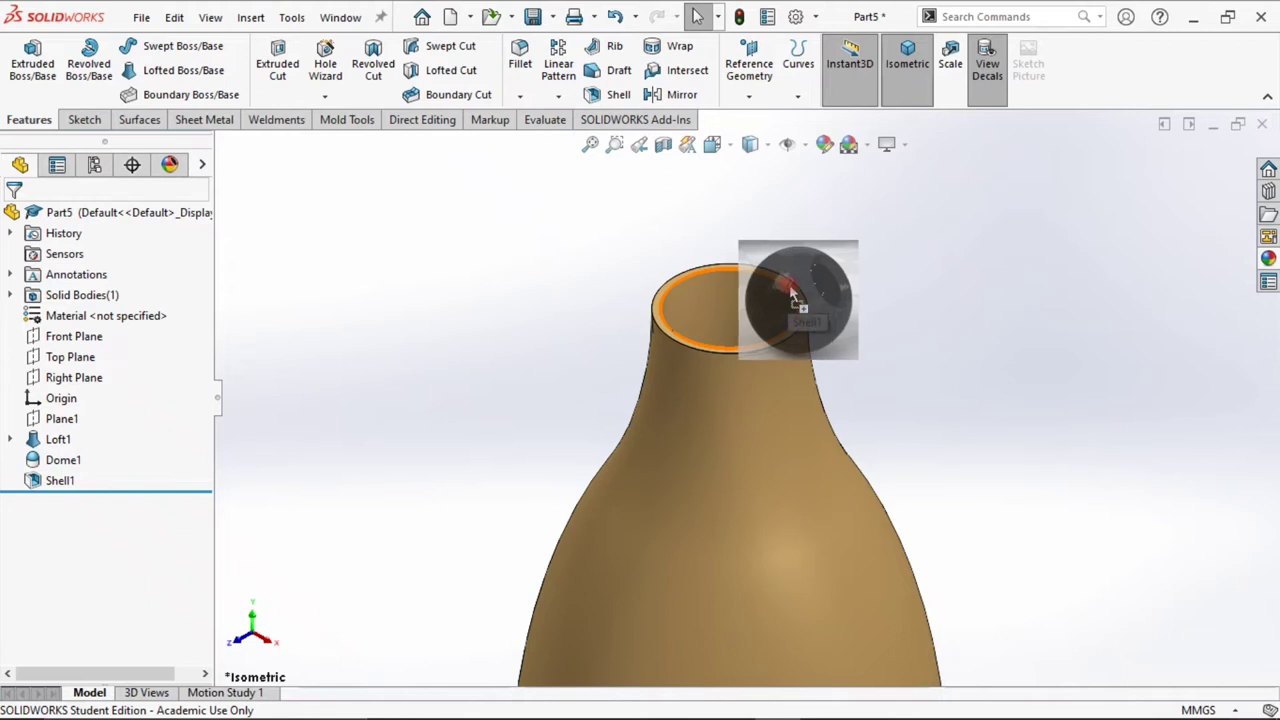
pyautogui.moveTo(792, 293); pyautogui.dragTo(794, 289)
pyautogui.click(797, 289)
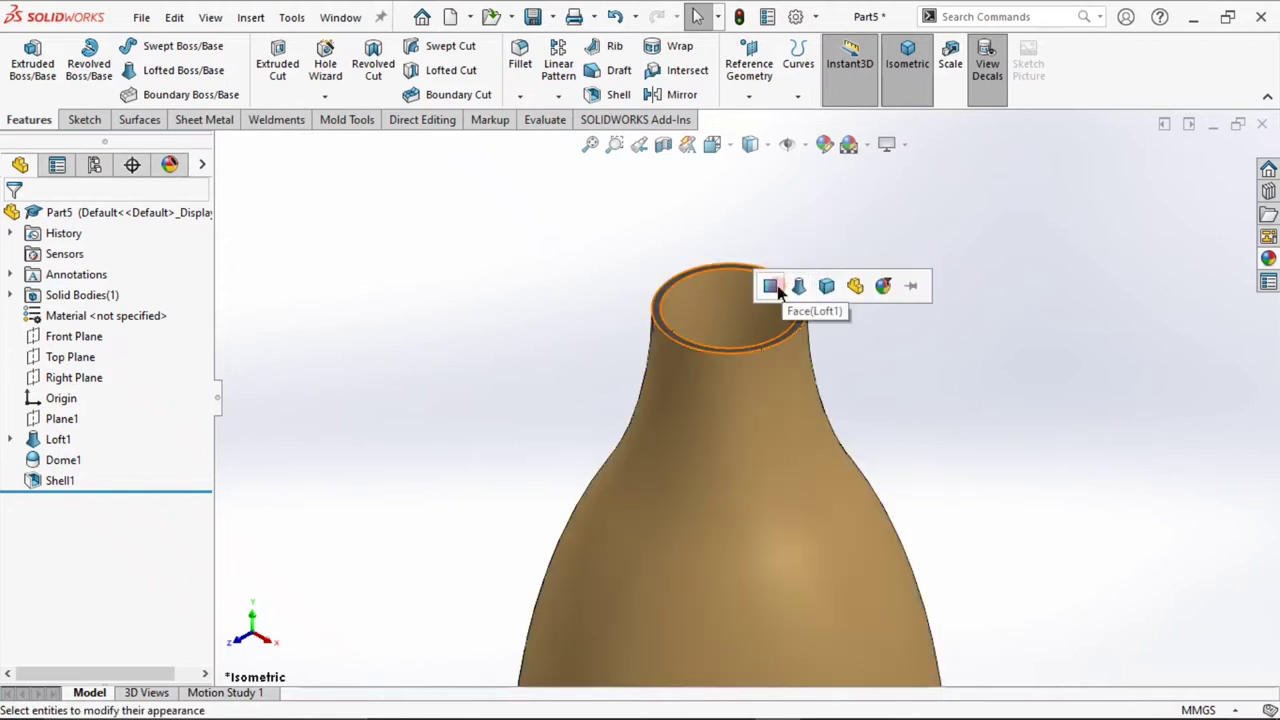
pyautogui.click(914, 79)
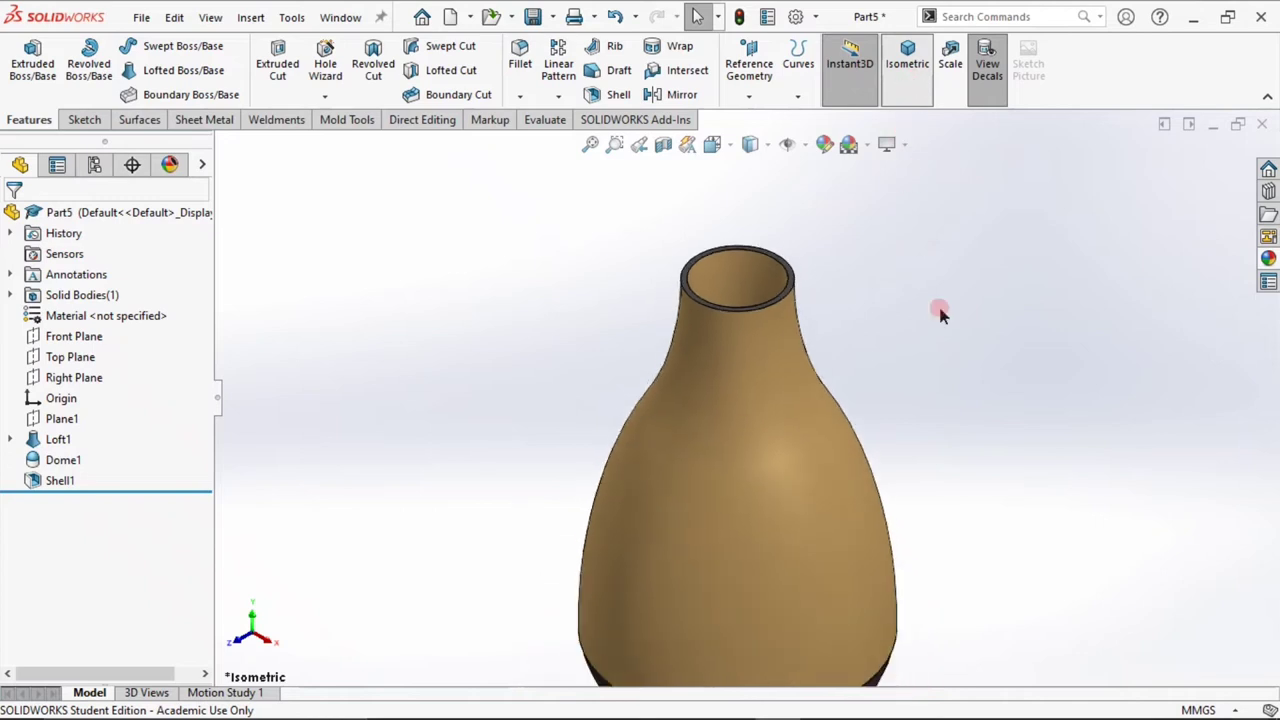
# - Sketch a horizontal line edge to edge across the vase on the Right Plane
pyautogui.click(88, 377)
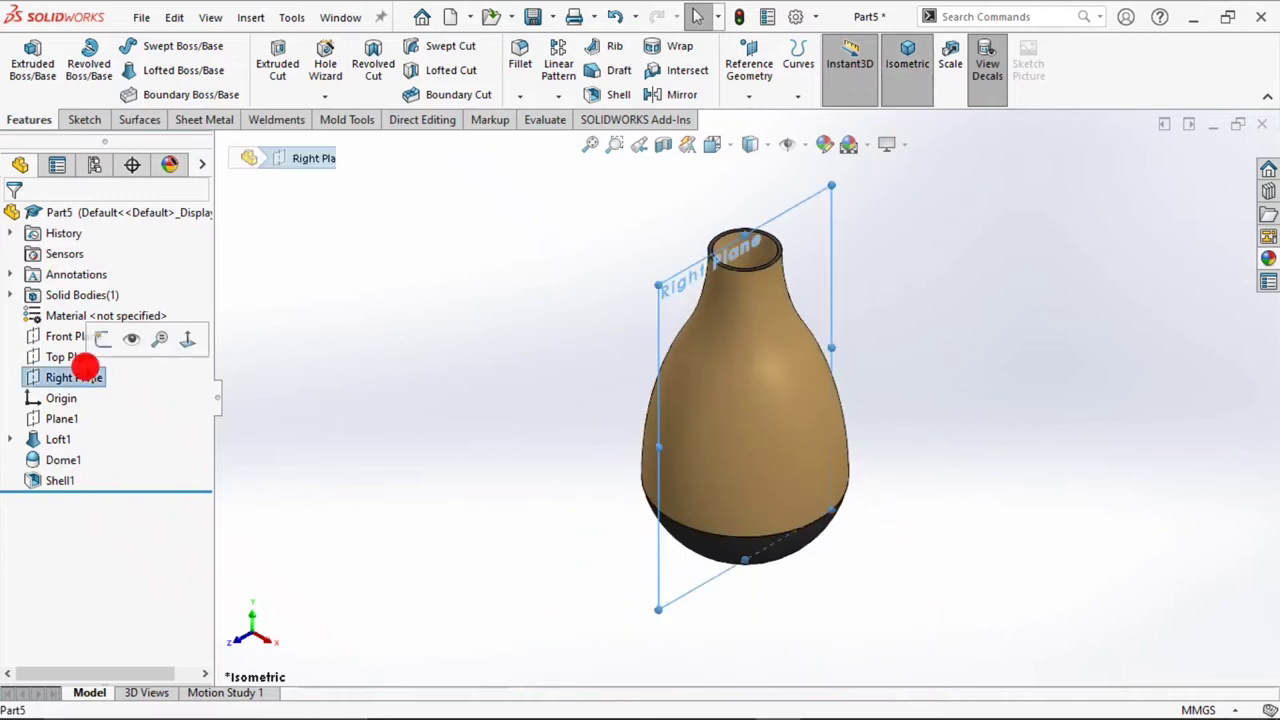
pyautogui.click(103, 338)
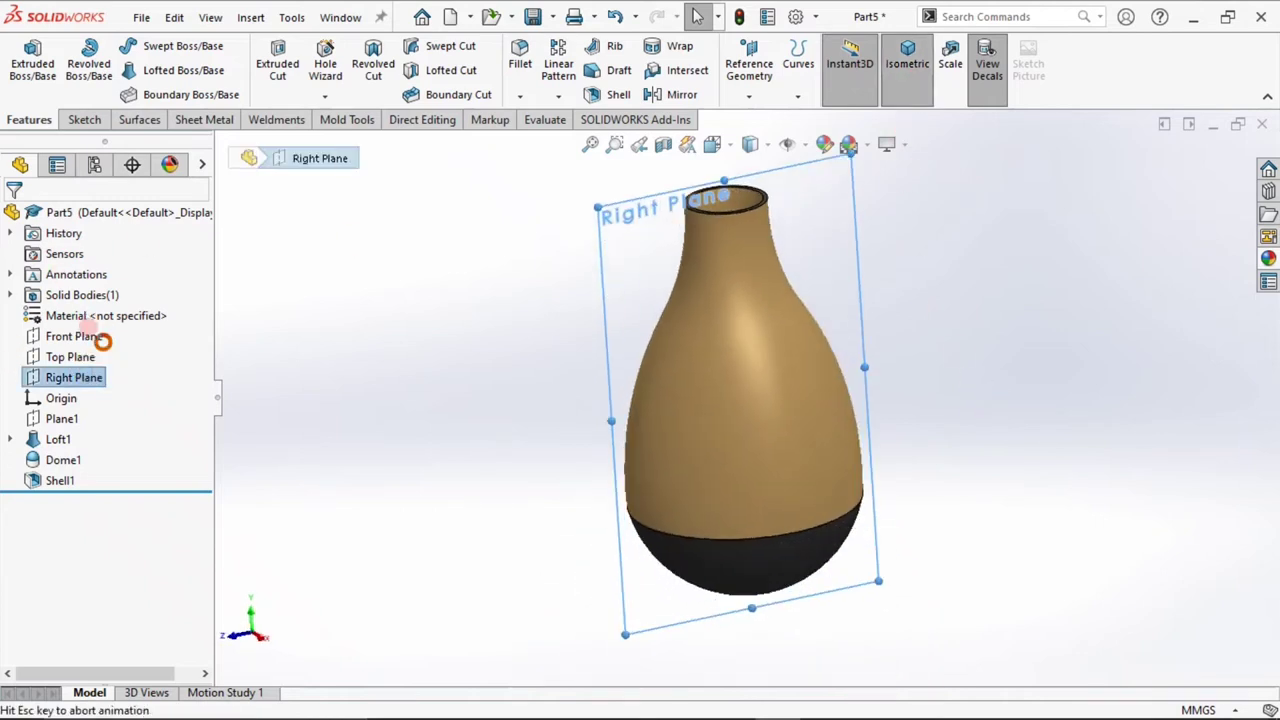
pyautogui.click(139, 46)
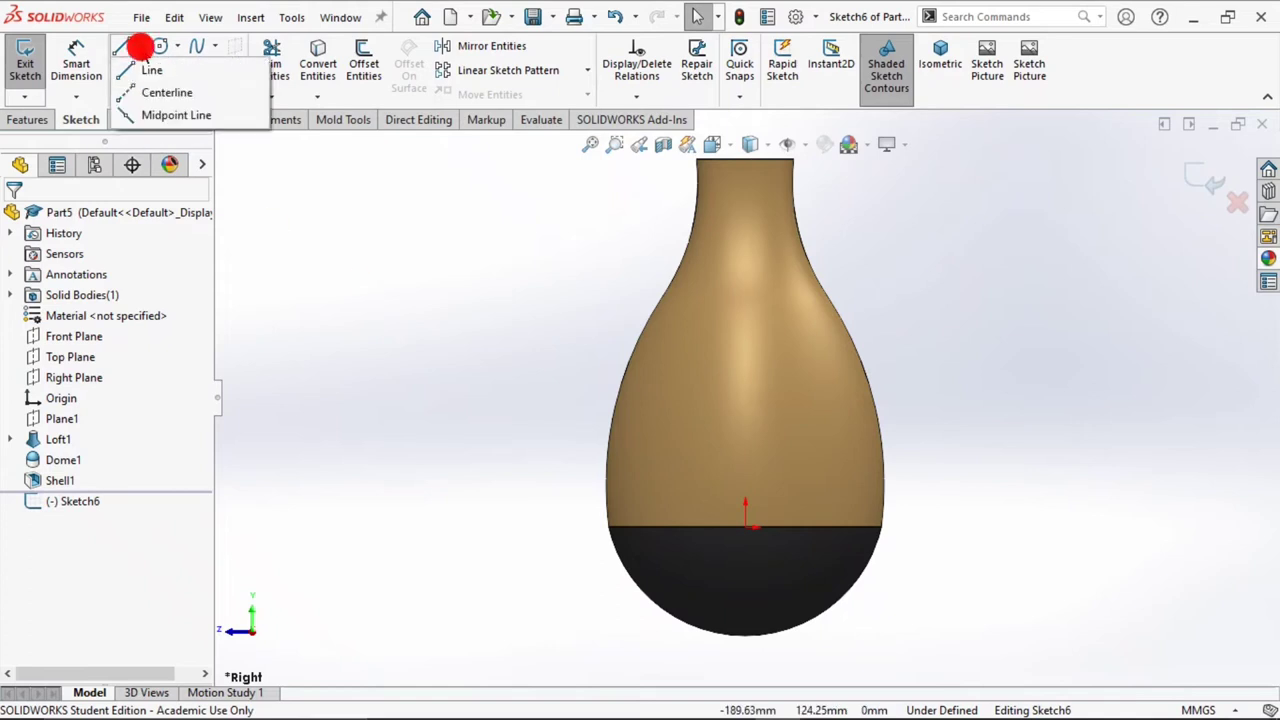
pyautogui.click(152, 70)
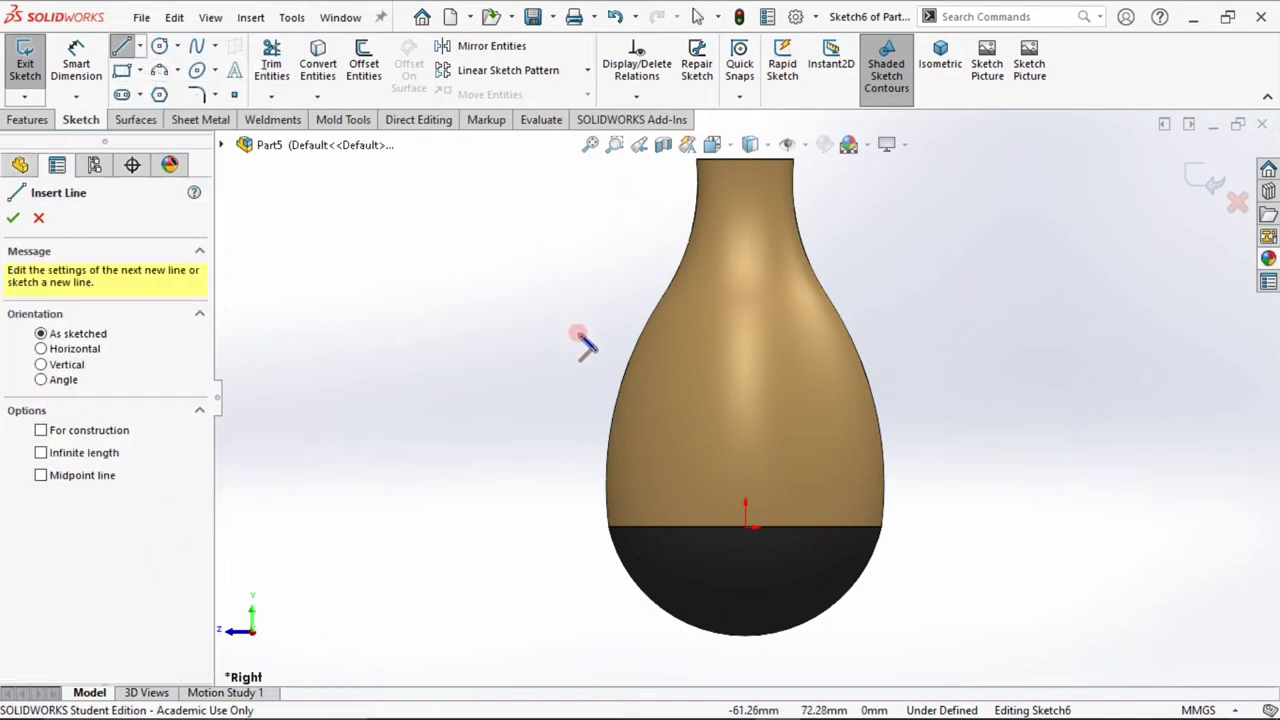
pyautogui.click(627, 366)
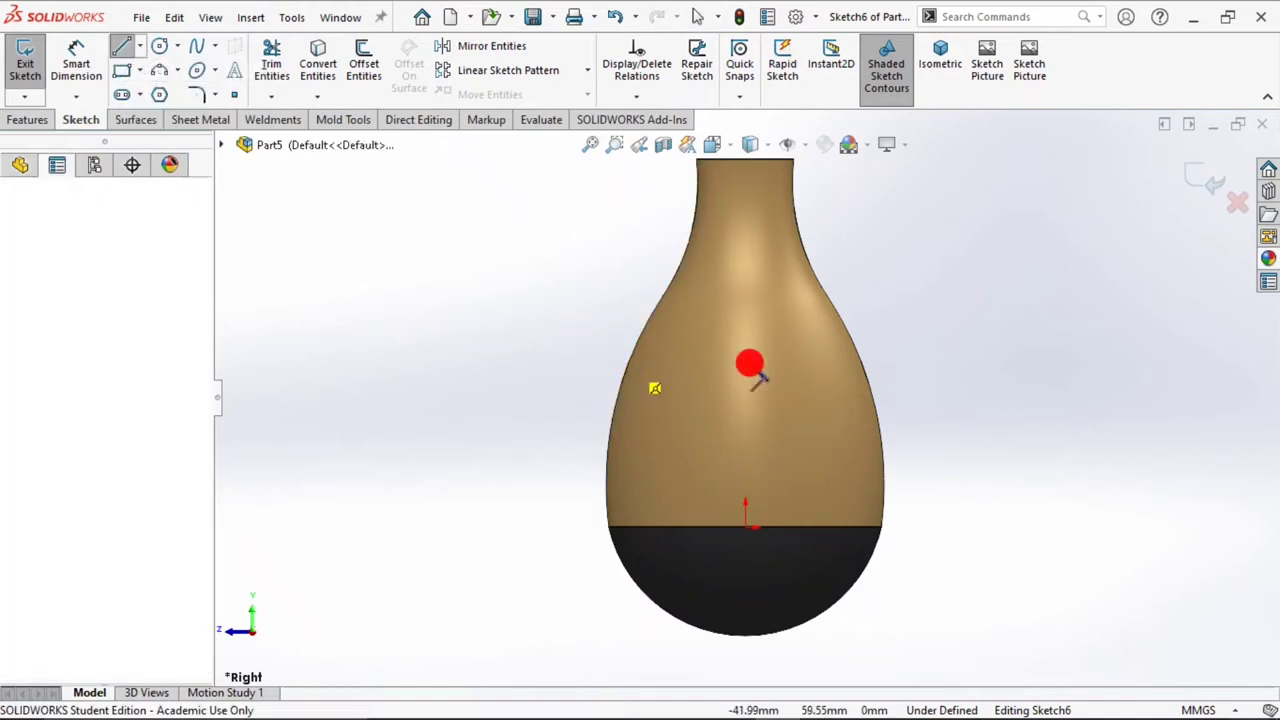
pyautogui.click(860, 366)
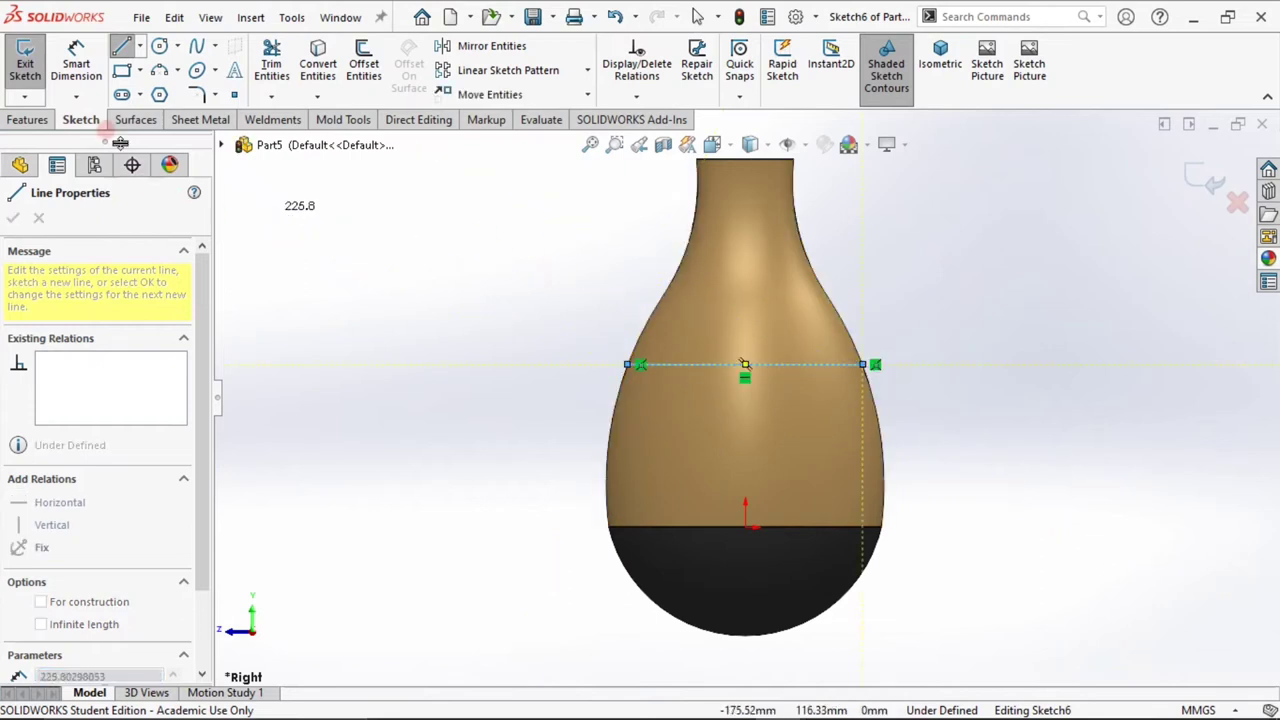
pyautogui.click(234, 70)
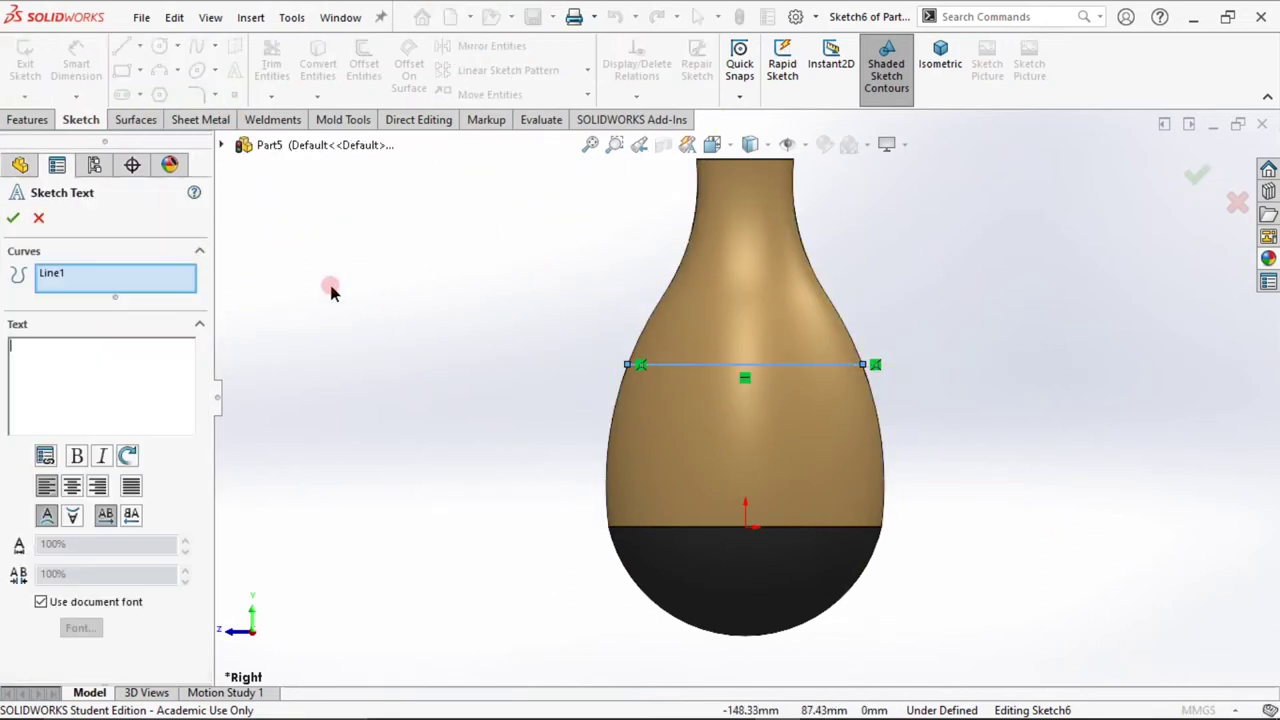
# - Place 'DESIGN DRAGON' centre-aligned along Line1 and open its custom font settings
pyautogui.click(158, 272)
pyautogui.click(48, 352)
pyautogui.write('DESIGN DRAGON')
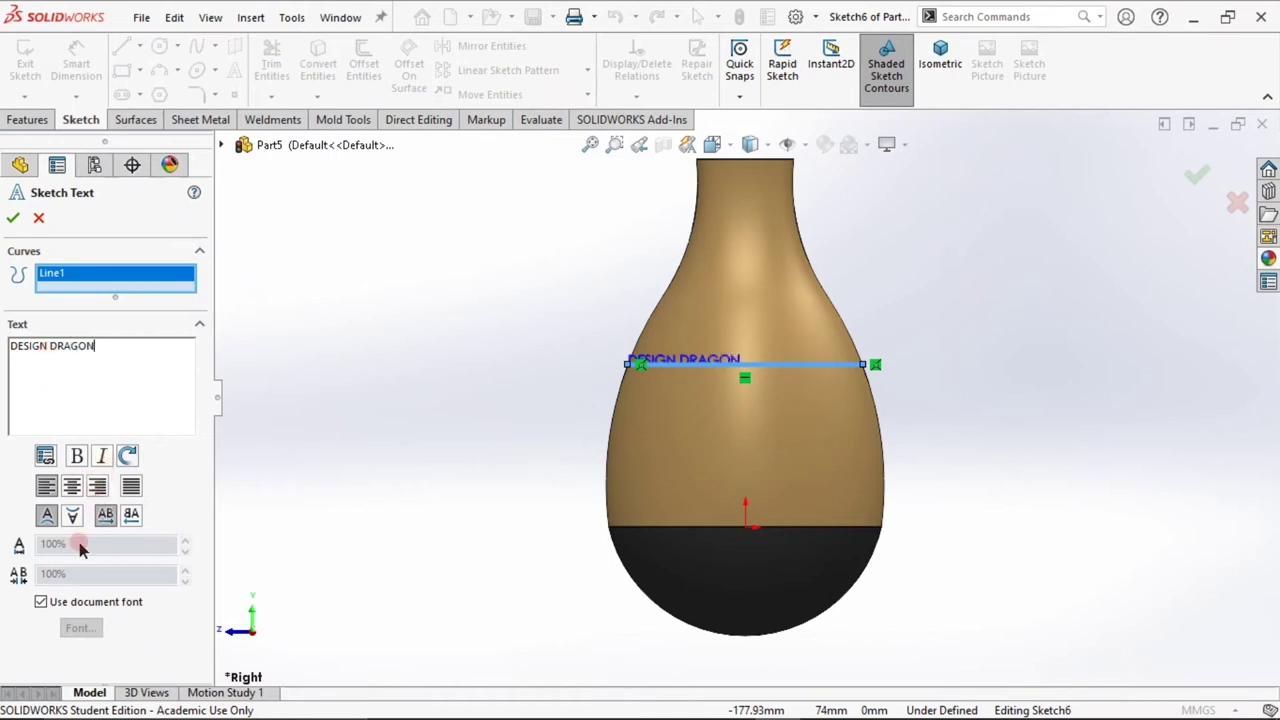
pyautogui.click(41, 602)
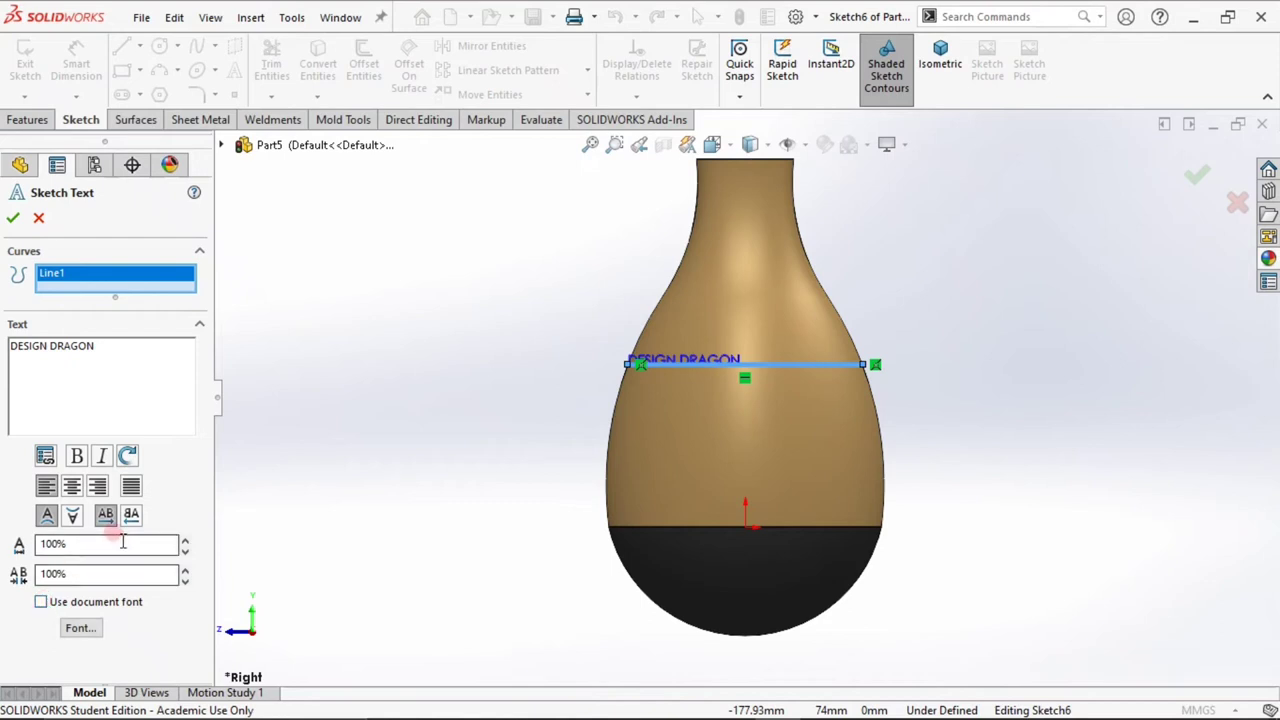
pyautogui.click(70, 485)
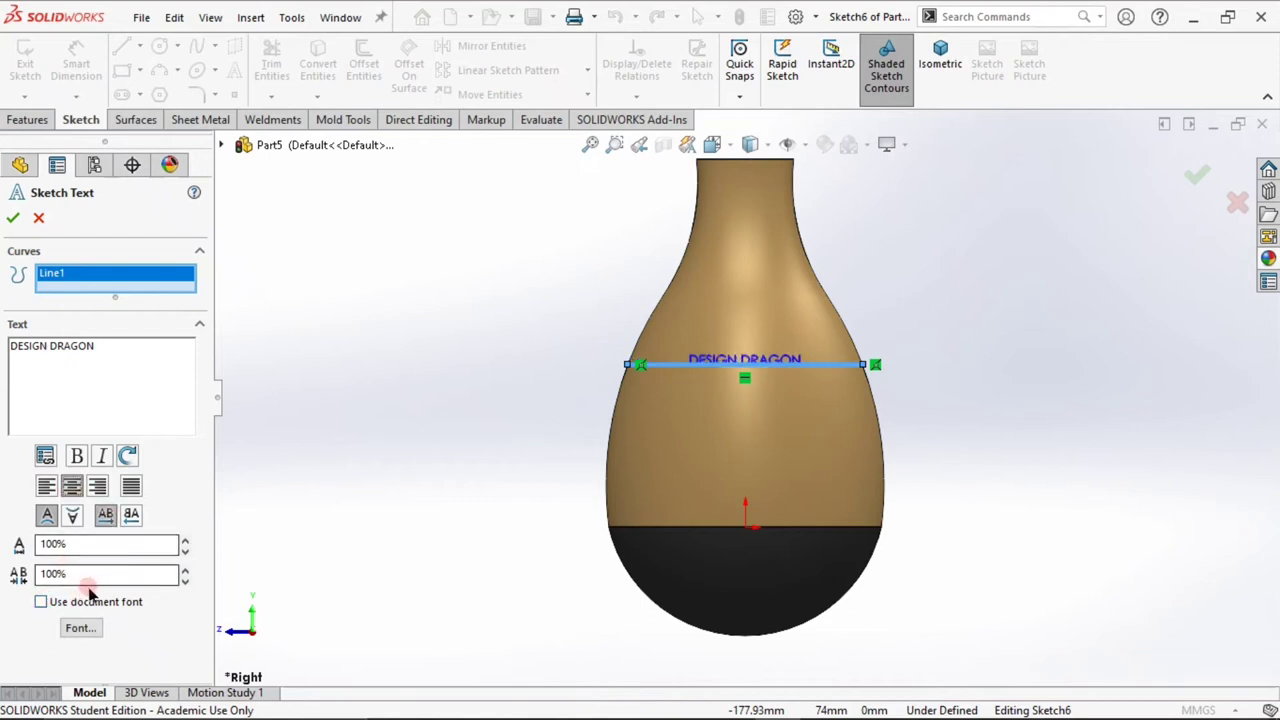
pyautogui.click(87, 628)
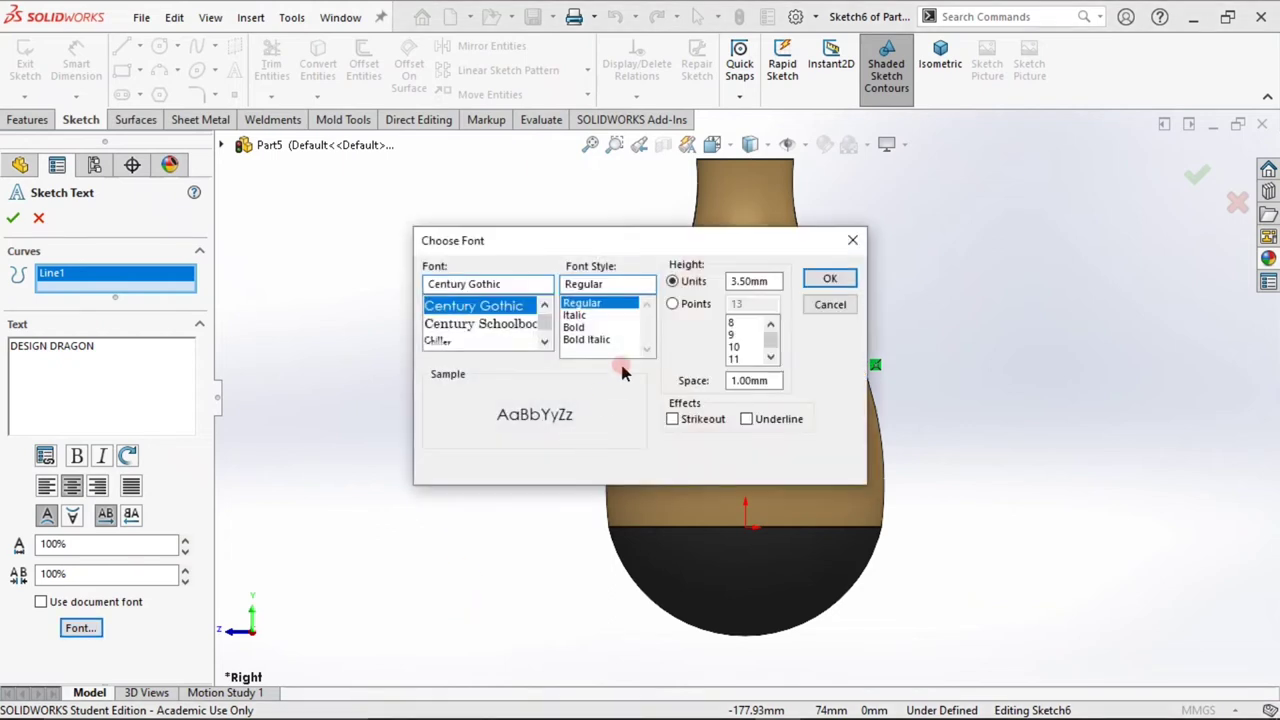
# - Set DESIGN DRAGON in bold 26-point Century Gothic and confirm it as sketch text
pyautogui.click(674, 304)
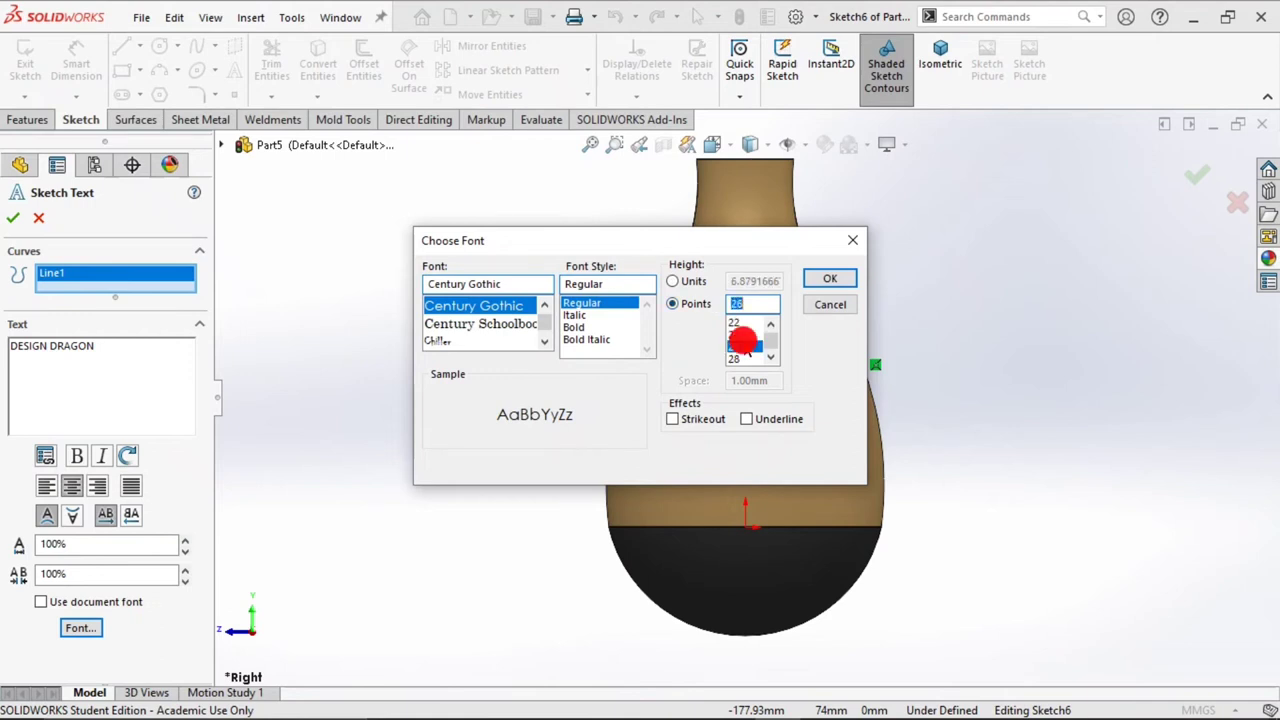
pyautogui.click(588, 326)
pyautogui.click(846, 278)
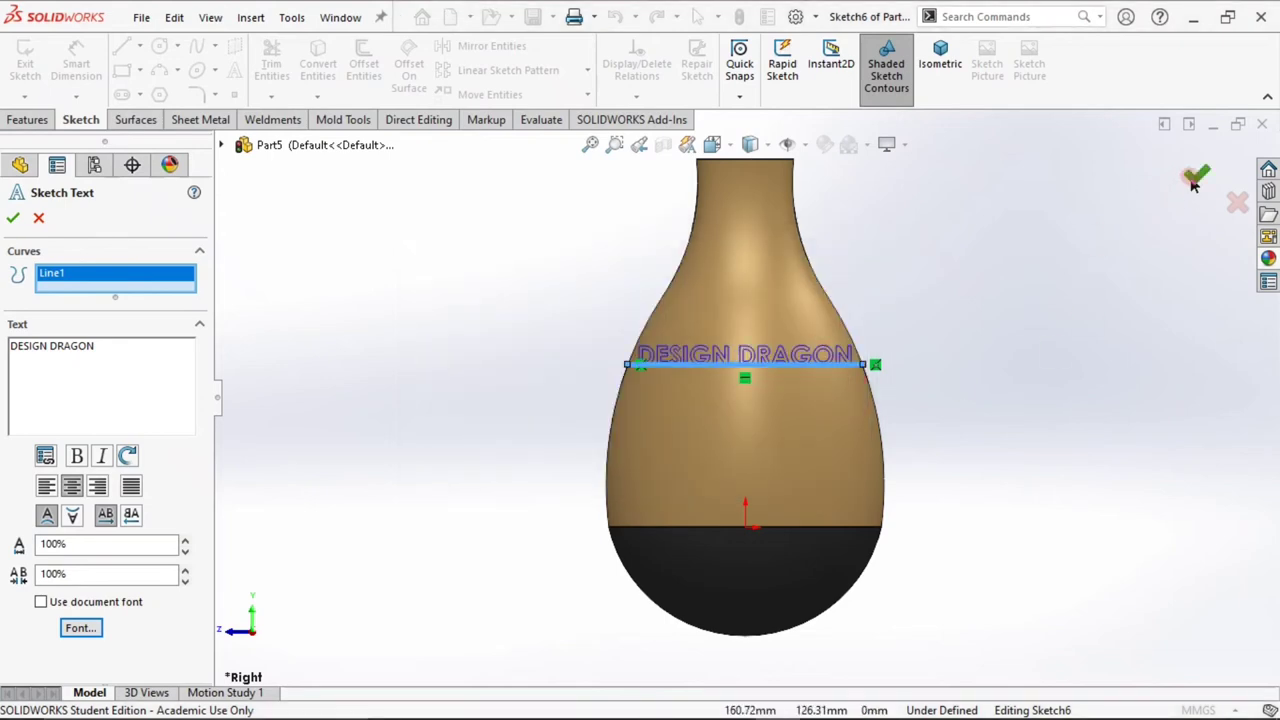
pyautogui.click(1192, 180)
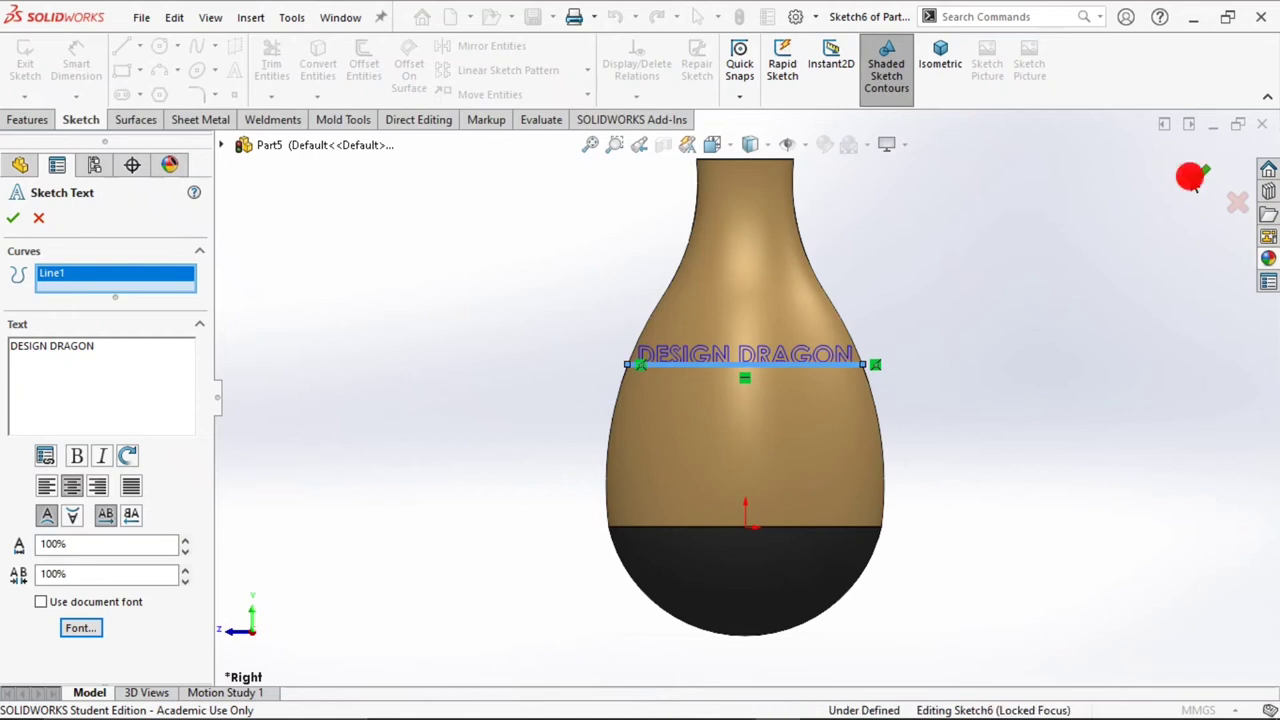
pyautogui.moveTo(974, 334); pyautogui.dragTo(945, 390, button='middle')
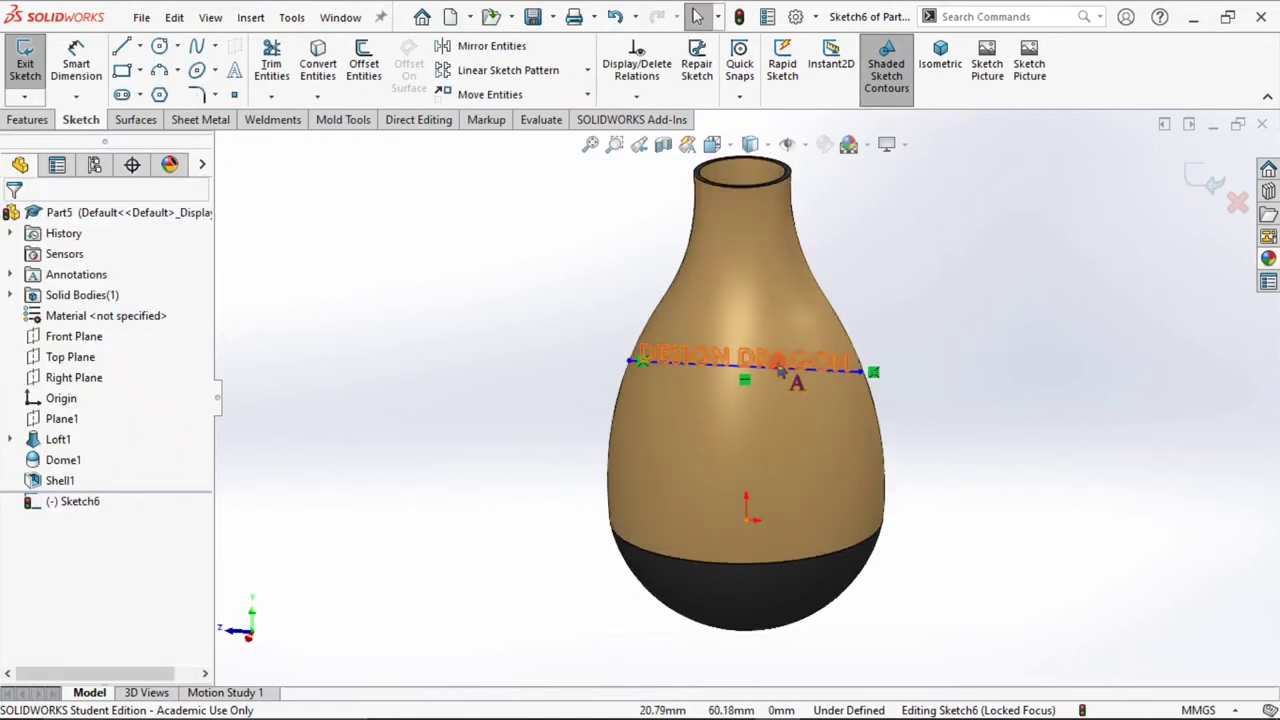
# - Dismiss the Line Properties for the curve selected under the text
pyautogui.click(860, 385)
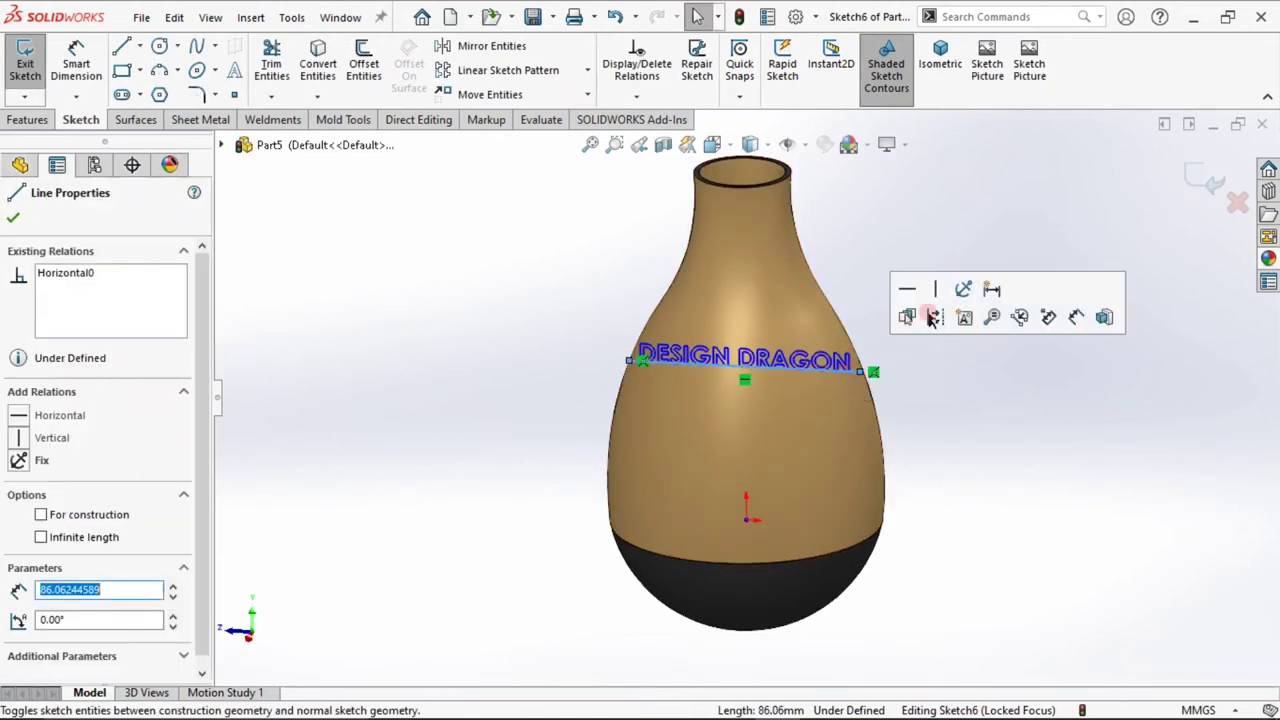
pyautogui.click(937, 317)
pyautogui.click(957, 434)
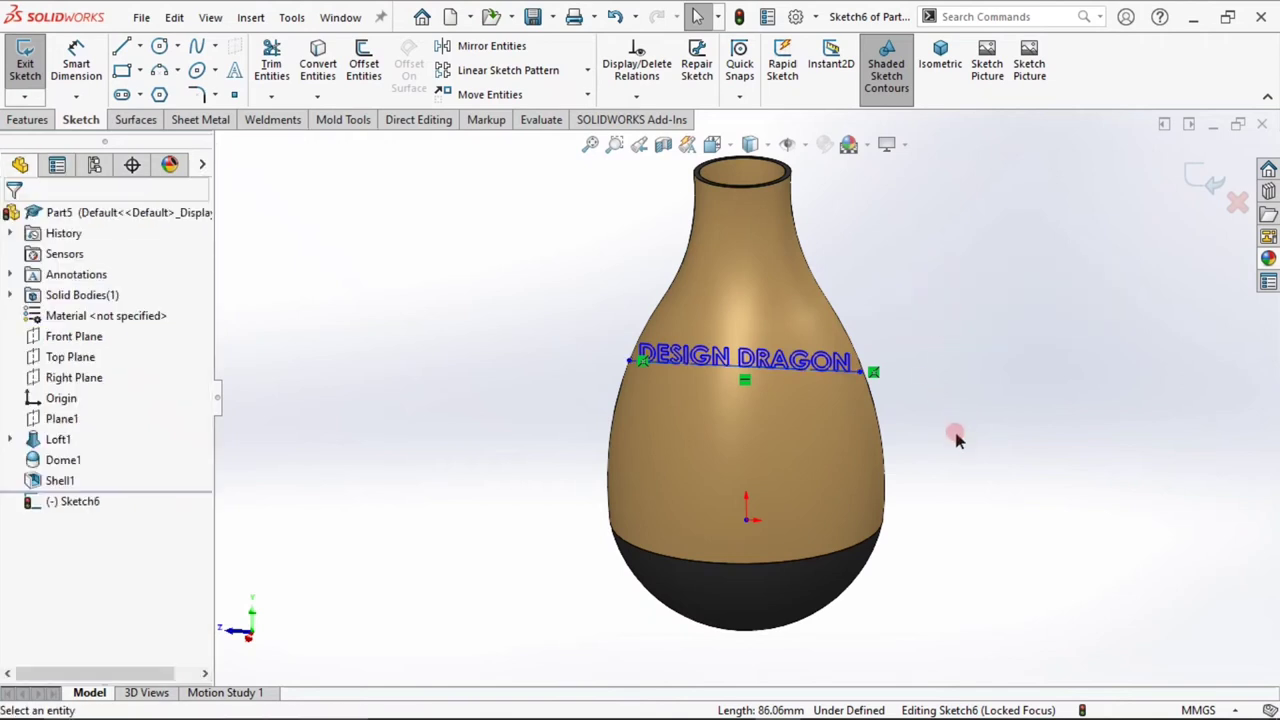
# - Start Extruded Boss/Base on Sketch6, after trying and cancelling a Revolved Boss/Base
pyautogui.click(28, 120)
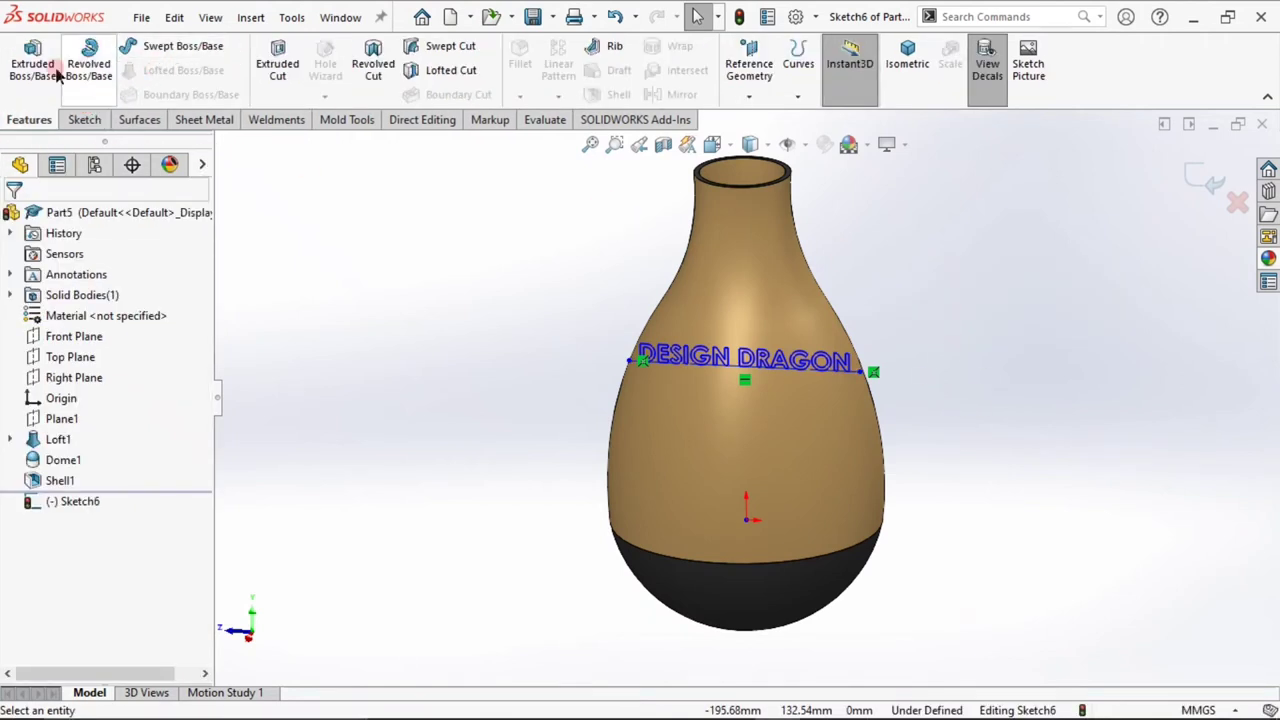
pyautogui.click(91, 80)
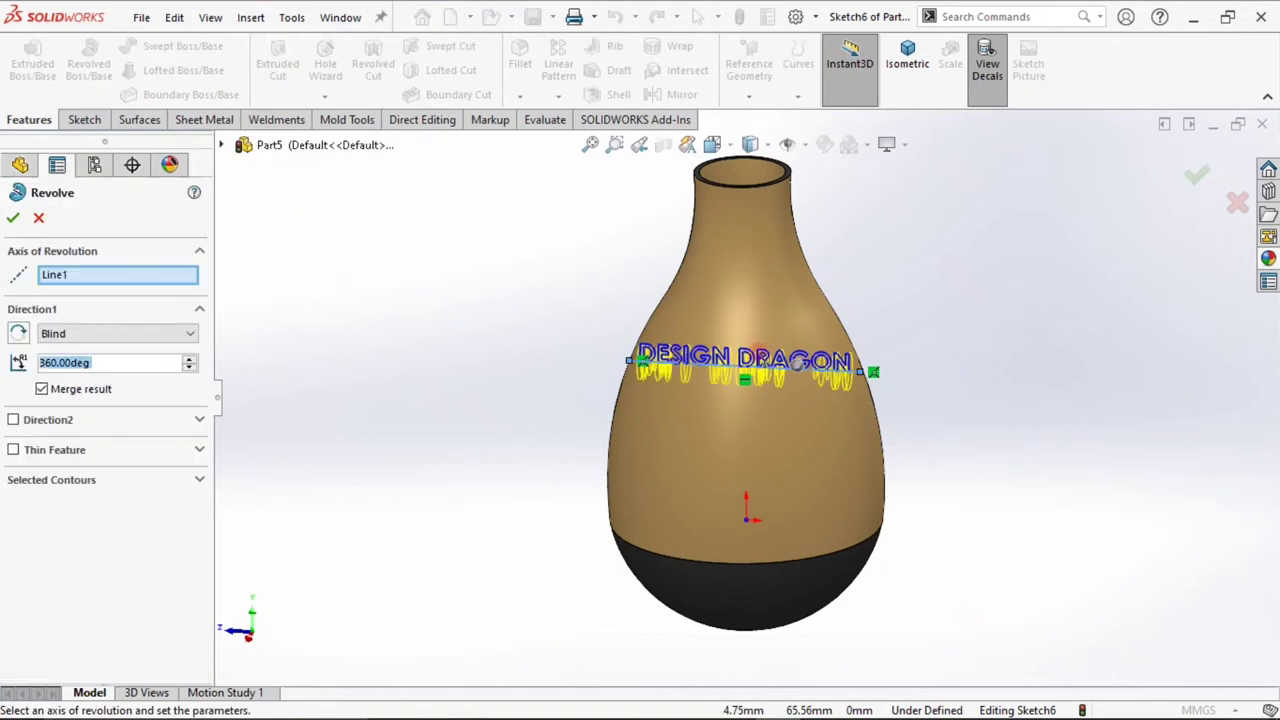
pyautogui.click(38, 217)
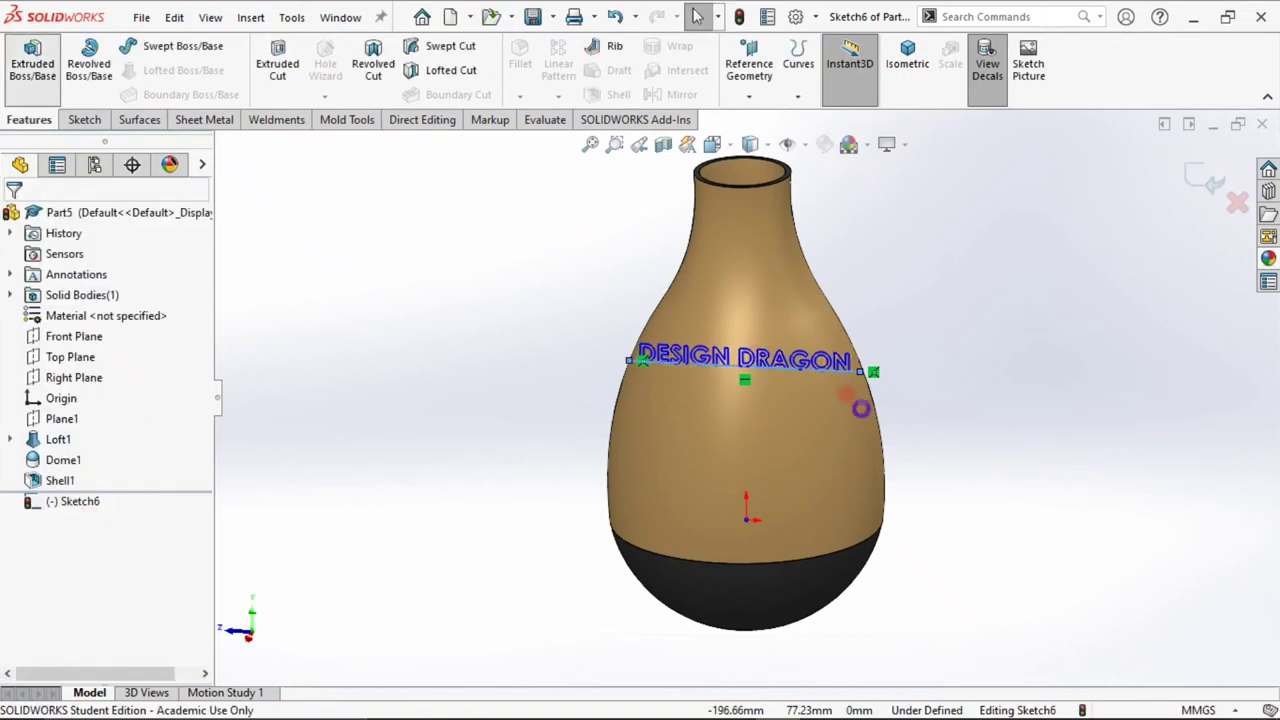
pyautogui.press('e')
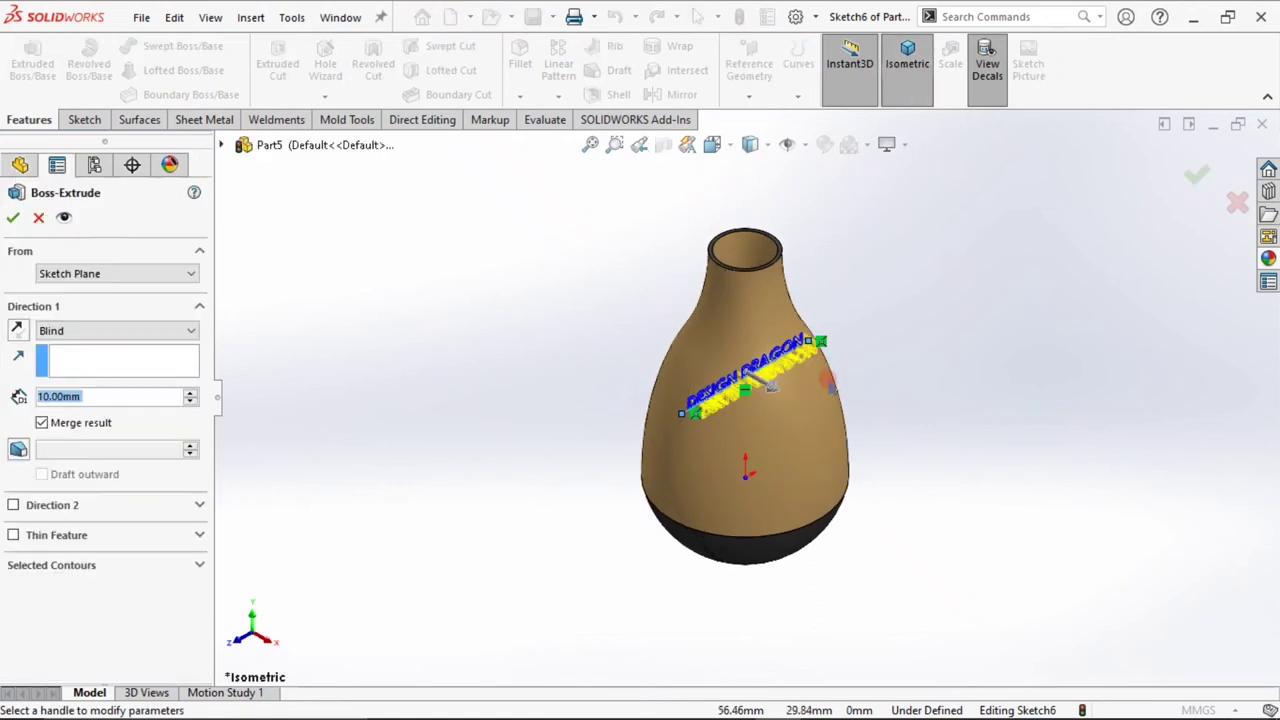
# - Extrude the lettering 5 mm starting from the vase's outer face as Boss-Extrude1
pyautogui.click(128, 273)
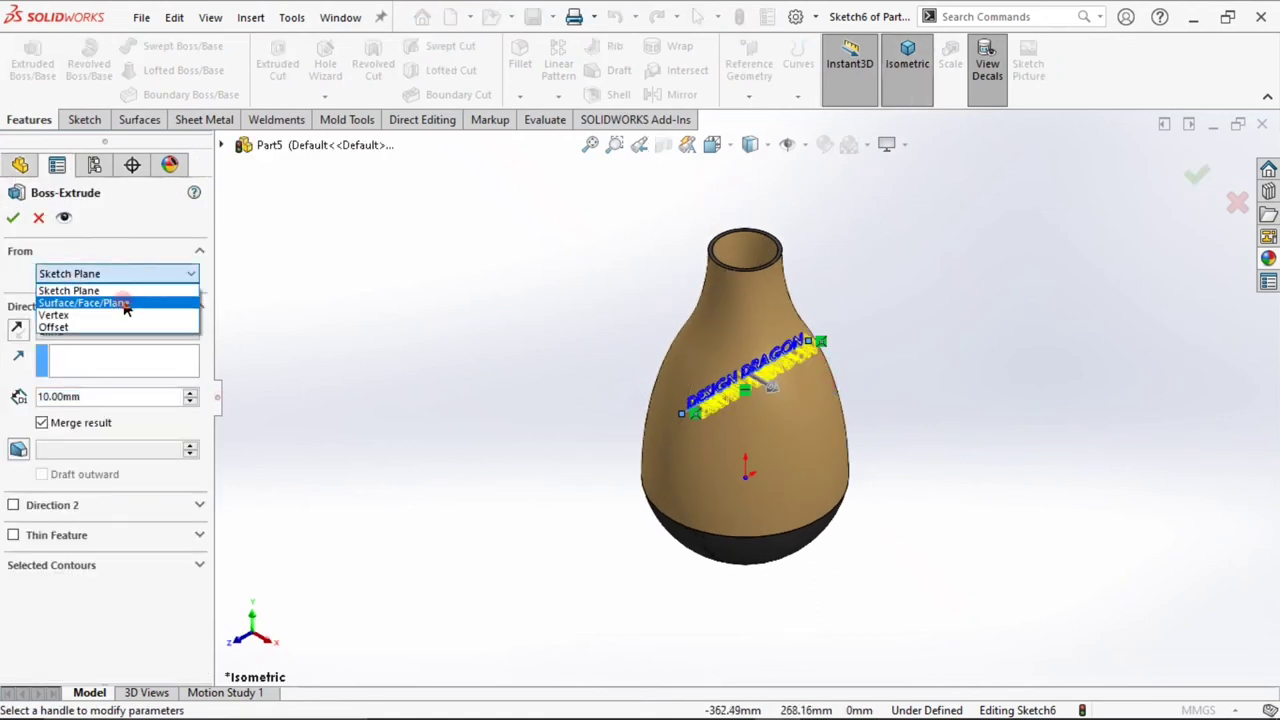
pyautogui.click(125, 303)
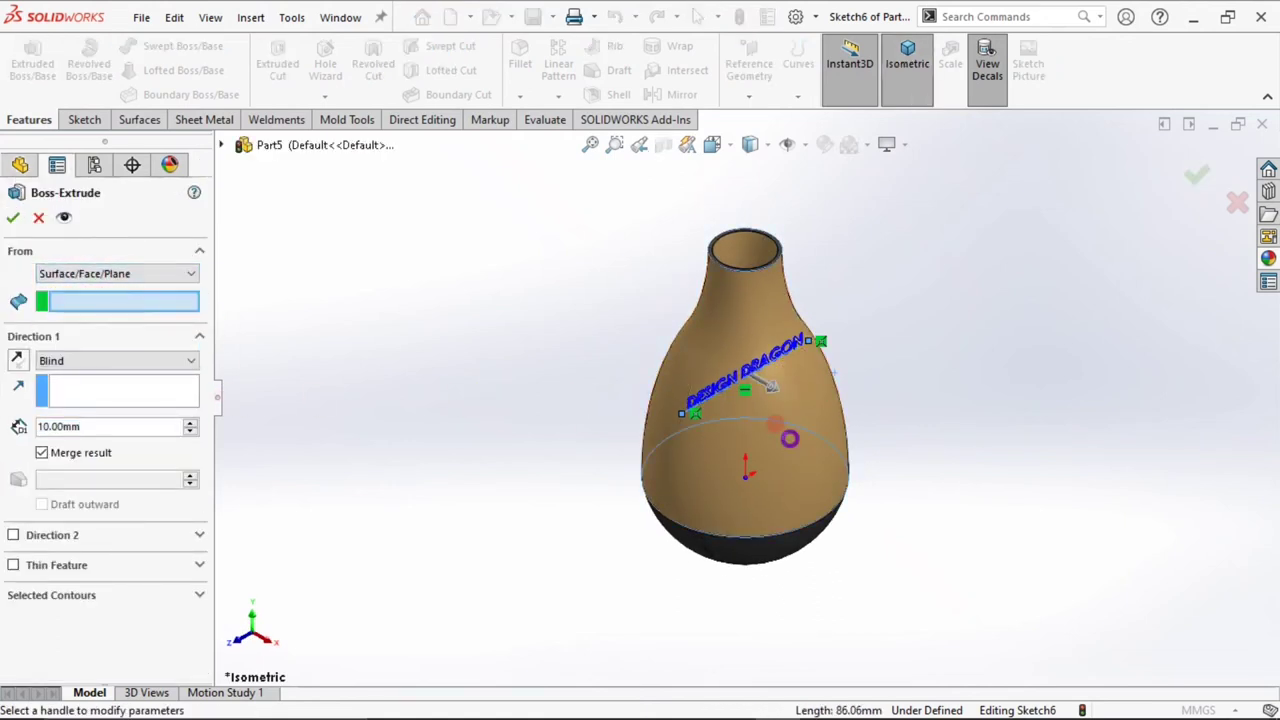
pyautogui.click(791, 440)
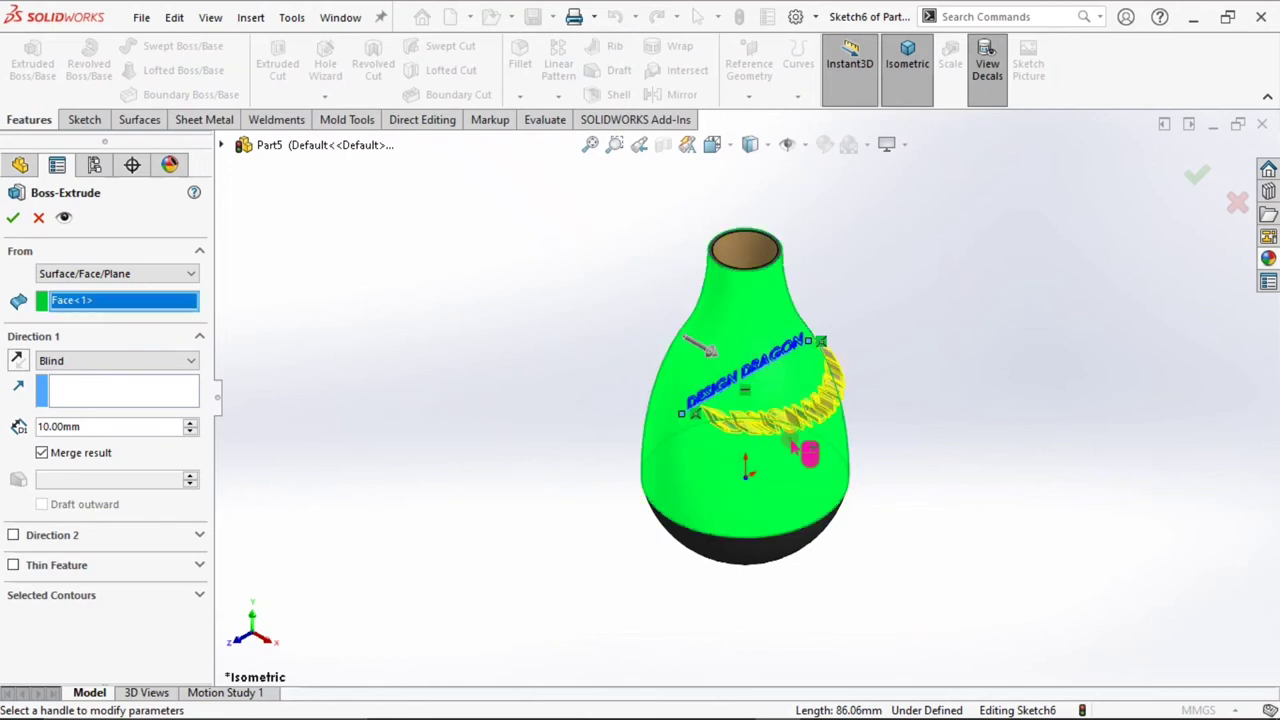
pyautogui.moveTo(690, 370); pyautogui.dragTo(558, 512, button='middle')
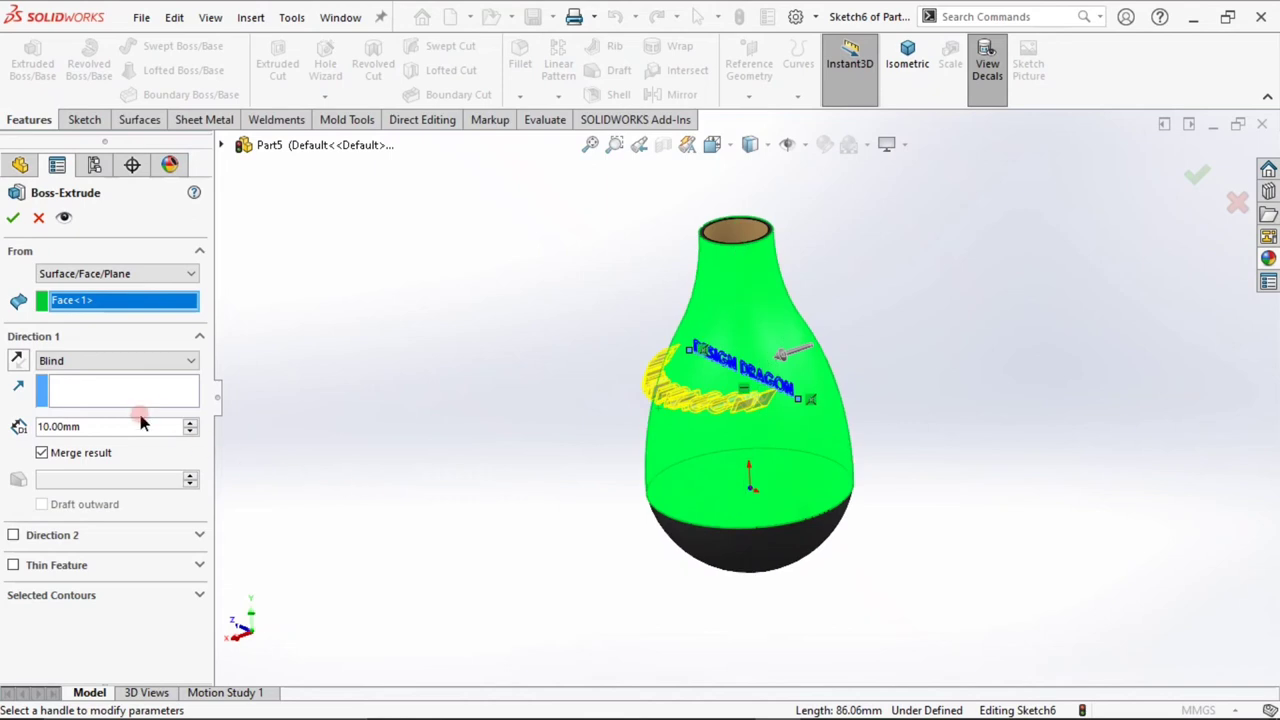
pyautogui.write('5')
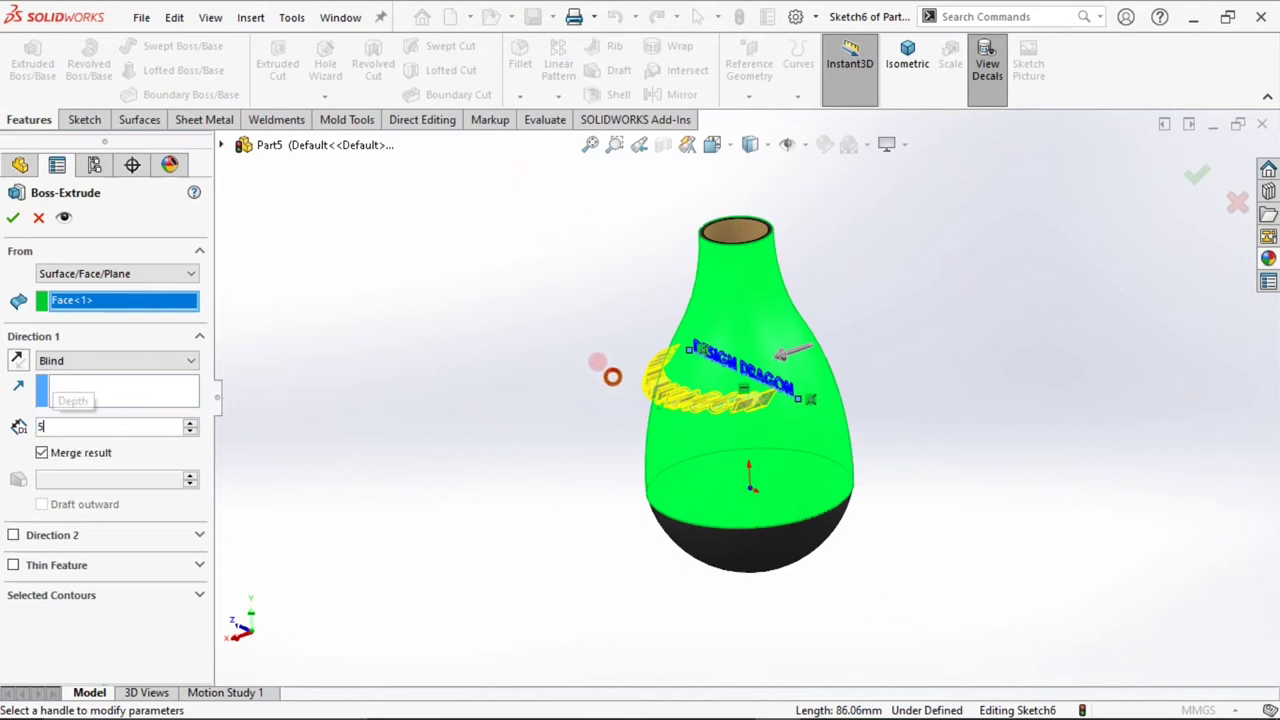
pyautogui.press('Return')
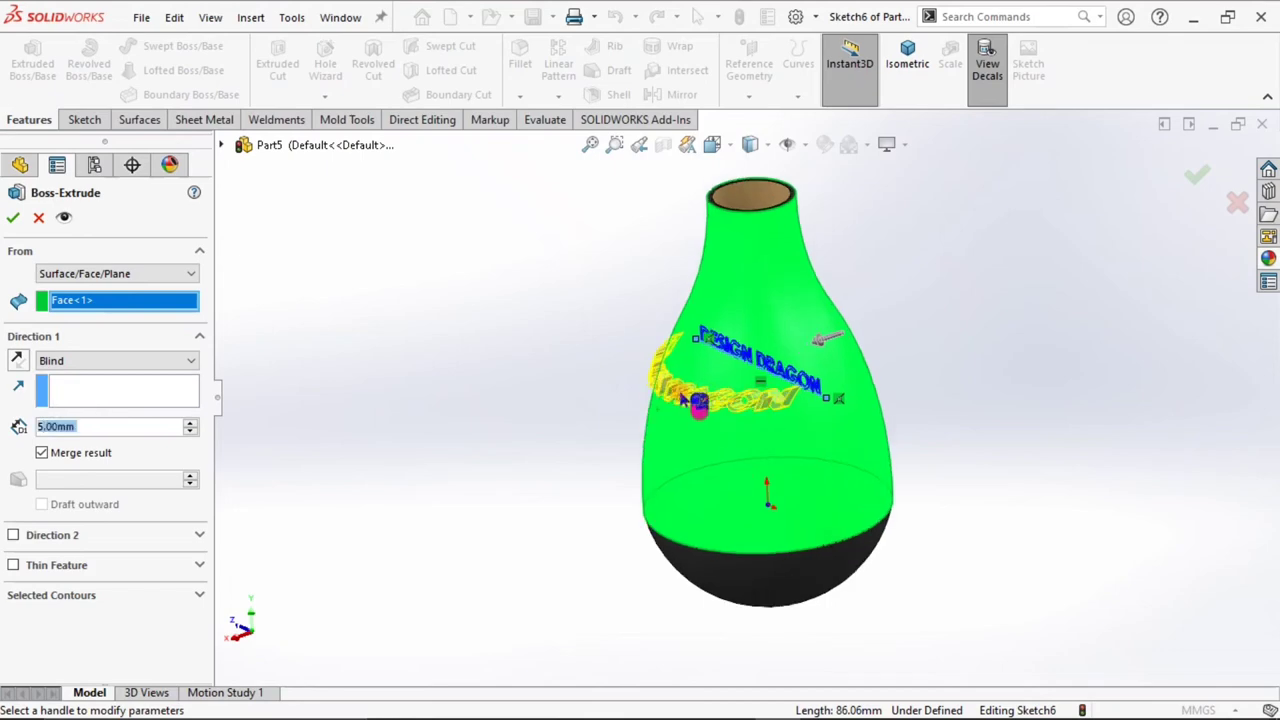
pyautogui.scroll(-3, 760, 400)
pyautogui.scroll(-2, 762, 402)
pyautogui.scroll(-2, 763, 403)
pyautogui.moveTo(763, 403)
pyautogui.mouseDown(button='middle')
pyautogui.moveTo(608, 346)
pyautogui.moveTo(770, 425)
pyautogui.mouseUp(button='middle')
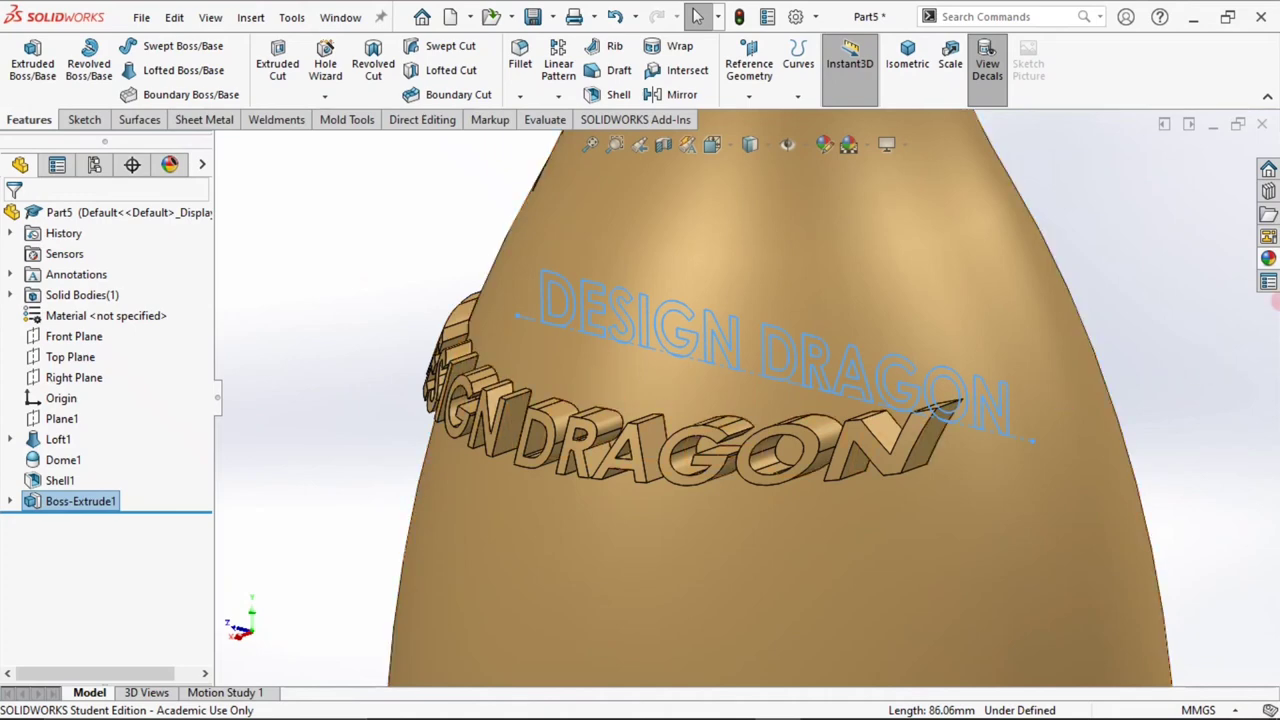
# - Apply a dark black metal appearance to the Boss-Extrude1 lettering
pyautogui.click(1268, 258)
pyautogui.moveTo(1185, 405)
pyautogui.mouseDown()
pyautogui.moveTo(898, 475)
pyautogui.moveTo(892, 461)
pyautogui.mouseUp()
pyautogui.click(920, 463)
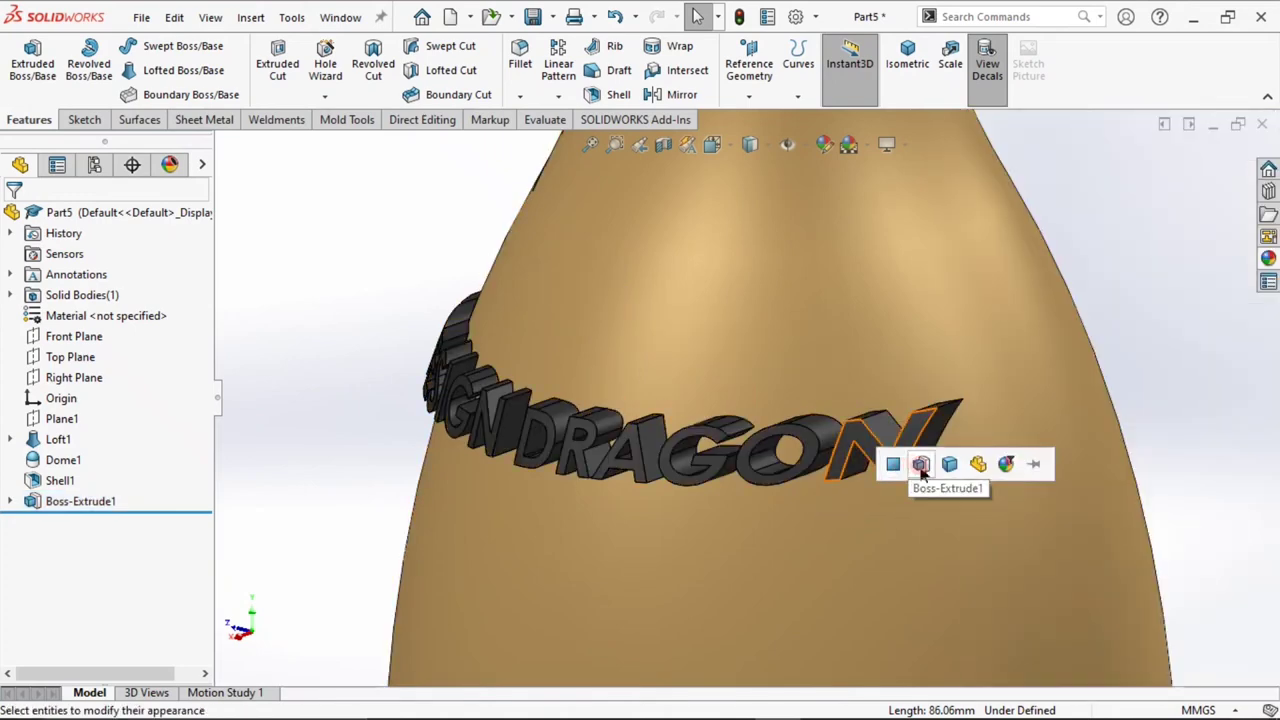
# - Inspect the lettering and the vase's top opening, ending in the isometric view
pyautogui.click(908, 55)
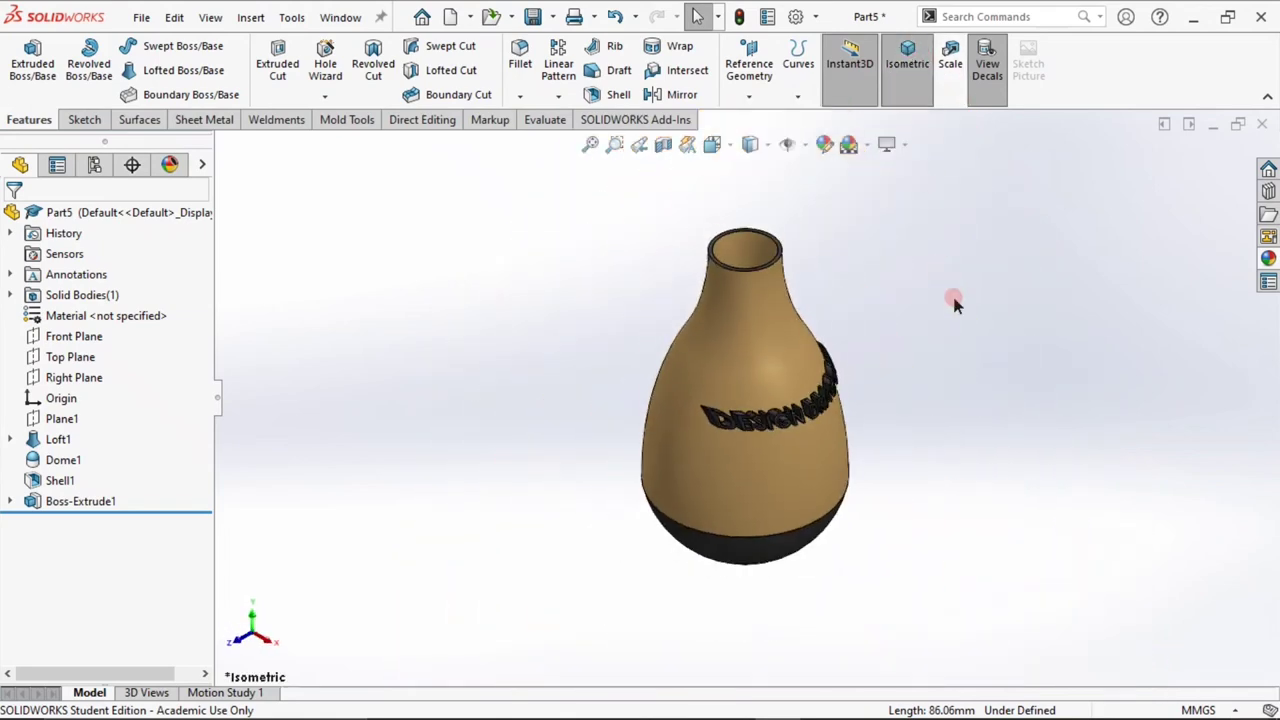
pyautogui.moveTo(952, 312)
pyautogui.mouseDown(button='middle')
pyautogui.moveTo(914, 246)
pyautogui.moveTo(851, 211)
pyautogui.moveTo(890, 208)
pyautogui.moveTo(338, 280)
pyautogui.mouseUp(button='middle')
pyautogui.scroll(-2, 829, 348)
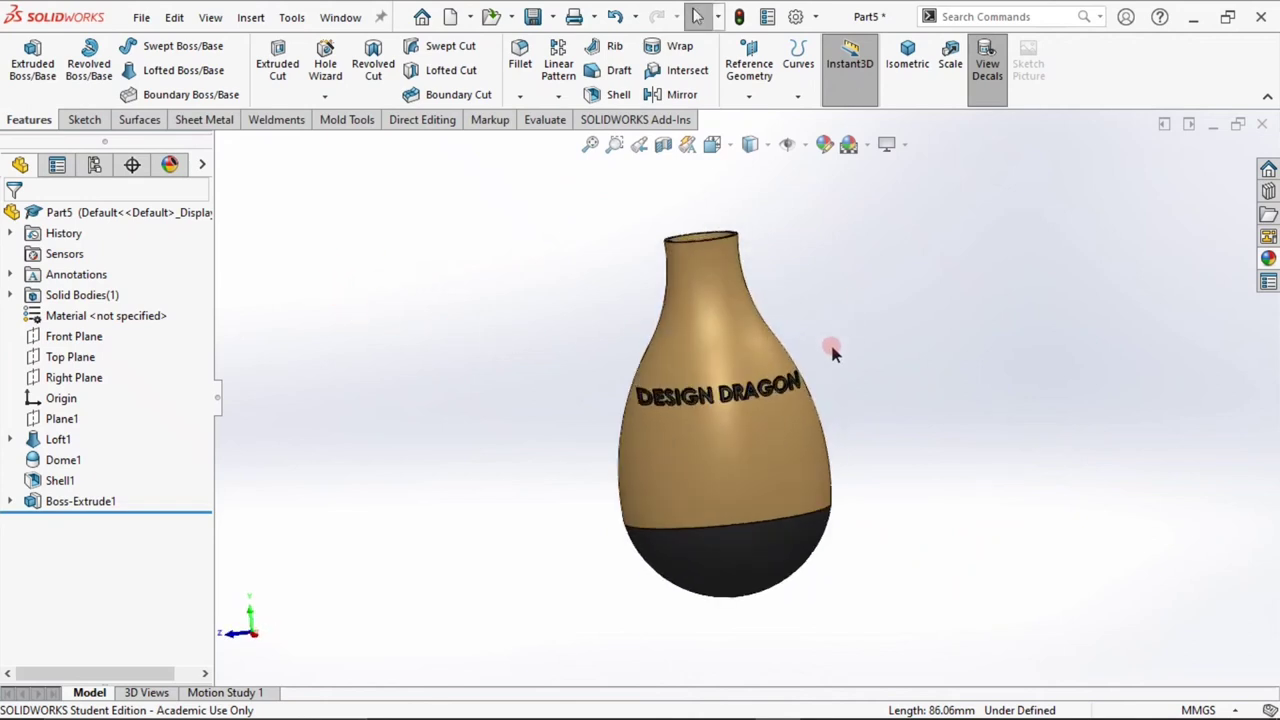
pyautogui.scroll(-3, 751, 360)
pyautogui.scroll(2, 750, 362)
pyautogui.scroll(2, 750, 362)
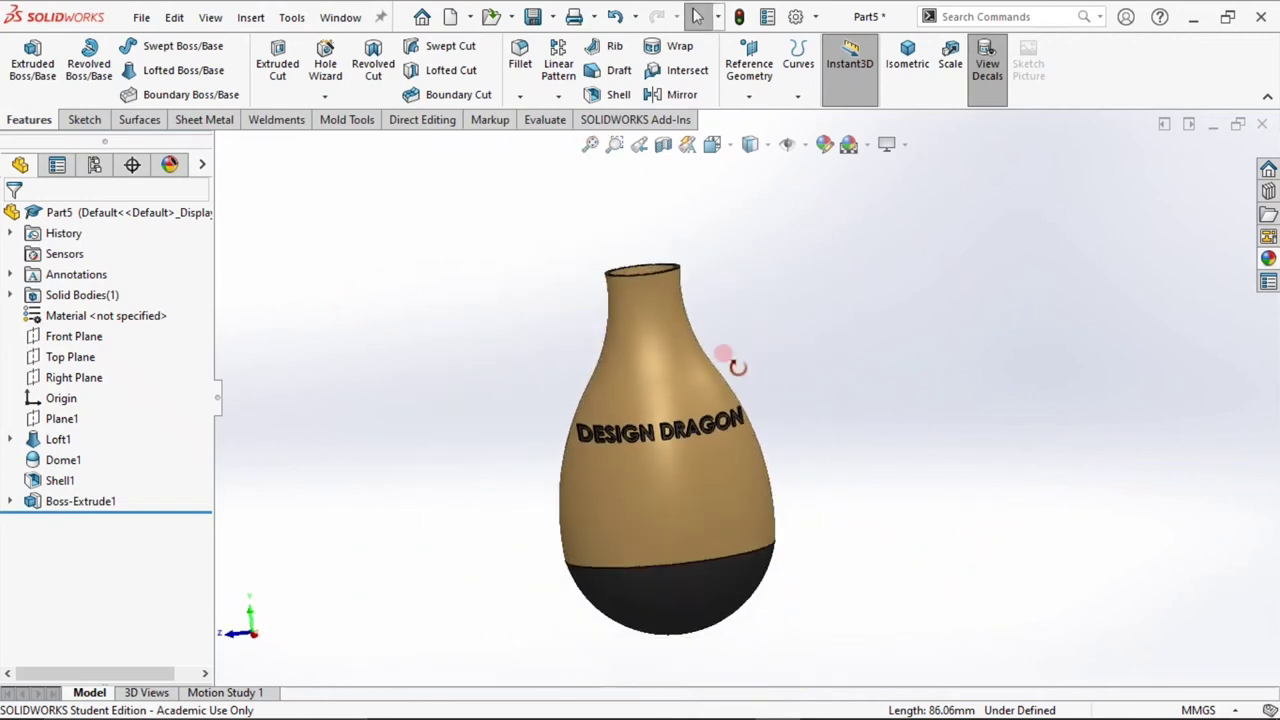
pyautogui.moveTo(734, 363)
pyautogui.mouseDown(button='middle')
pyautogui.moveTo(746, 626)
pyautogui.moveTo(757, 586)
pyautogui.moveTo(748, 490)
pyautogui.mouseUp(button='middle')
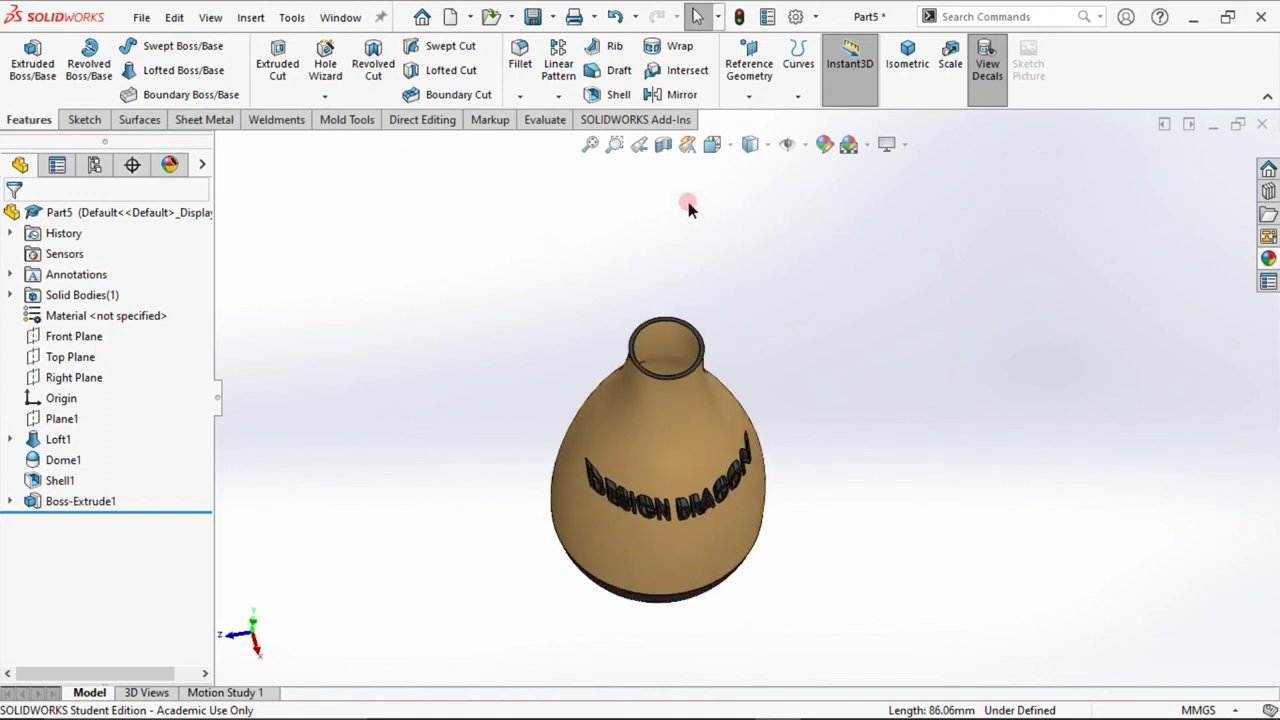
pyautogui.click(903, 52)
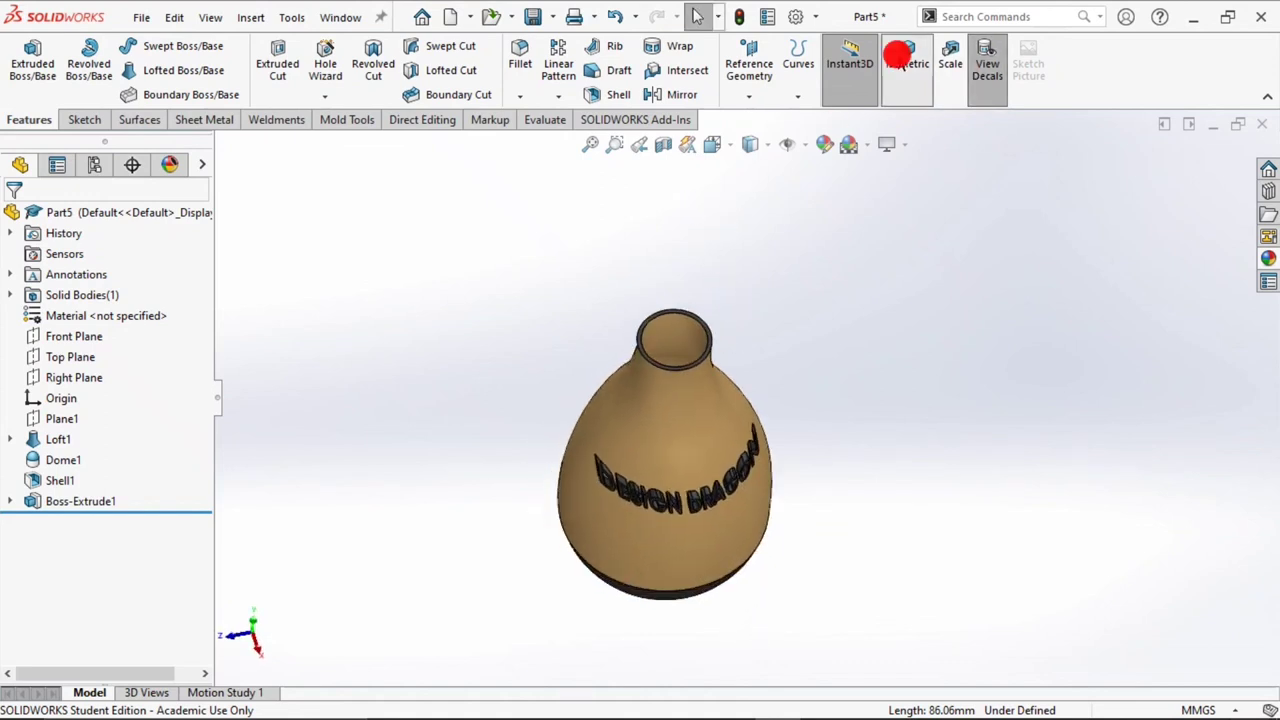
pyautogui.click(665, 146)
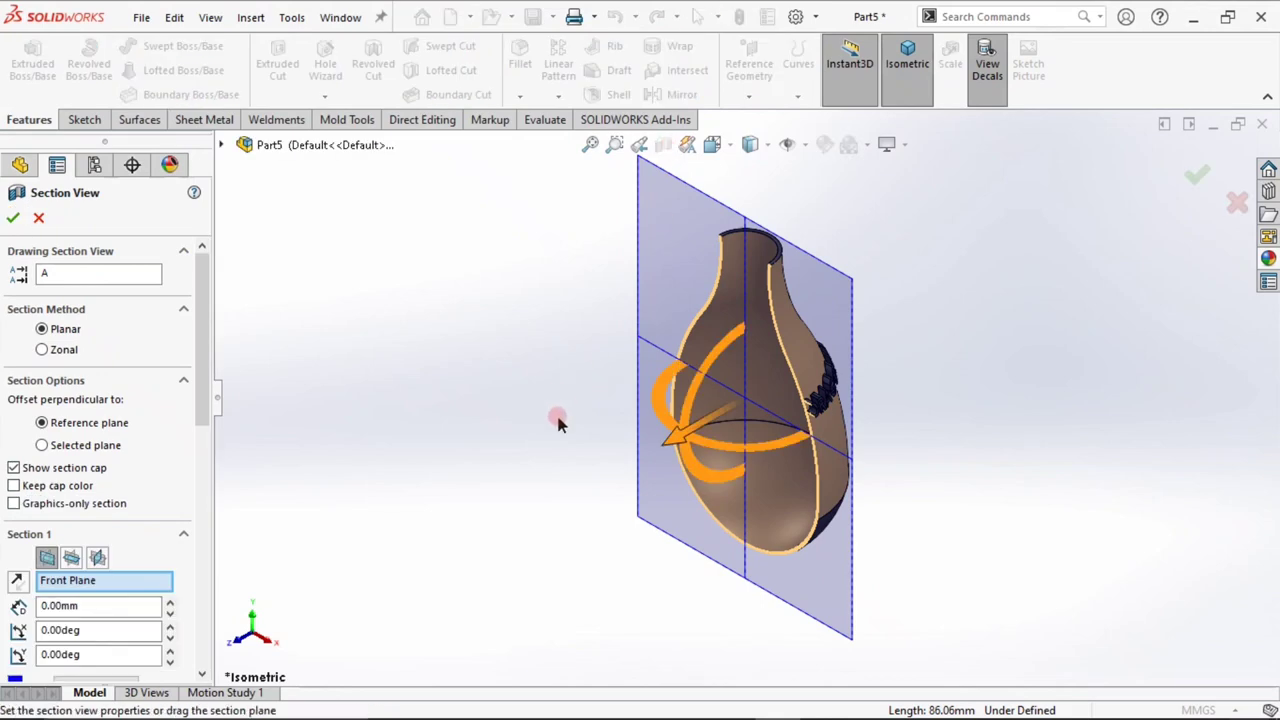
pyautogui.moveTo(700, 433)
pyautogui.mouseDown()
pyautogui.moveTo(697, 447)
pyautogui.moveTo(720, 430)
pyautogui.mouseUp()
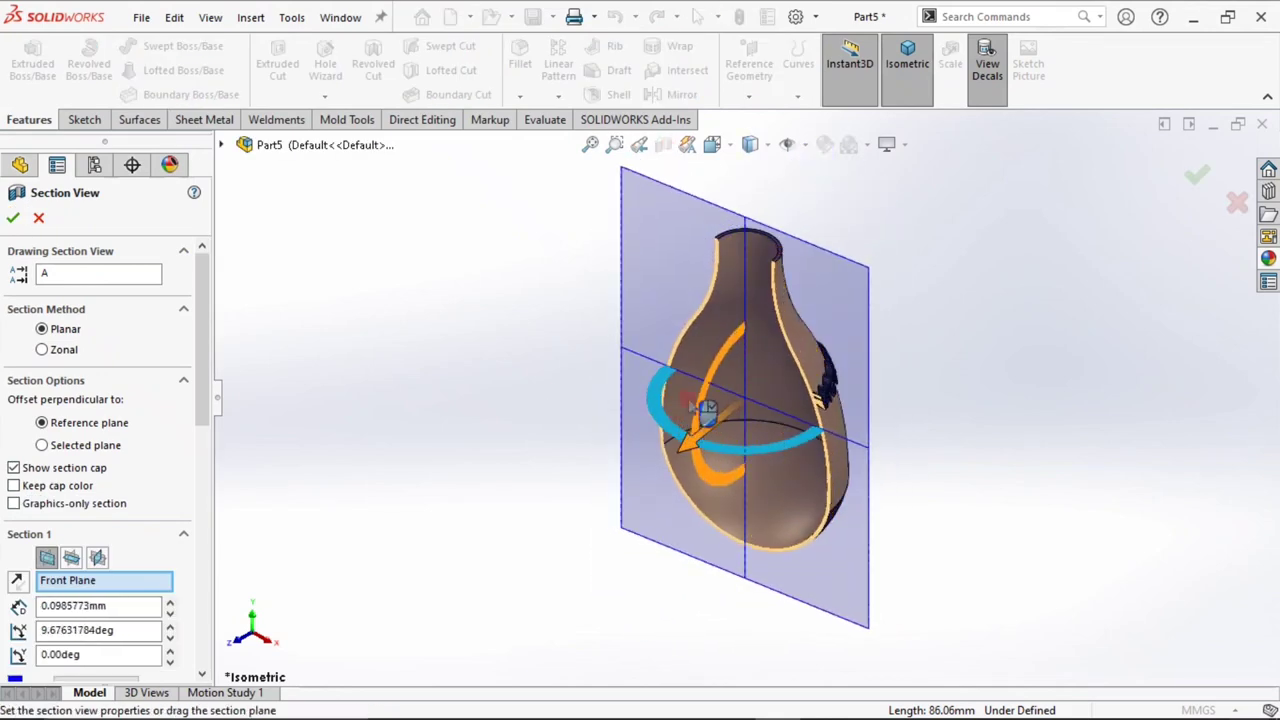
pyautogui.scroll(-5, 800, 300)
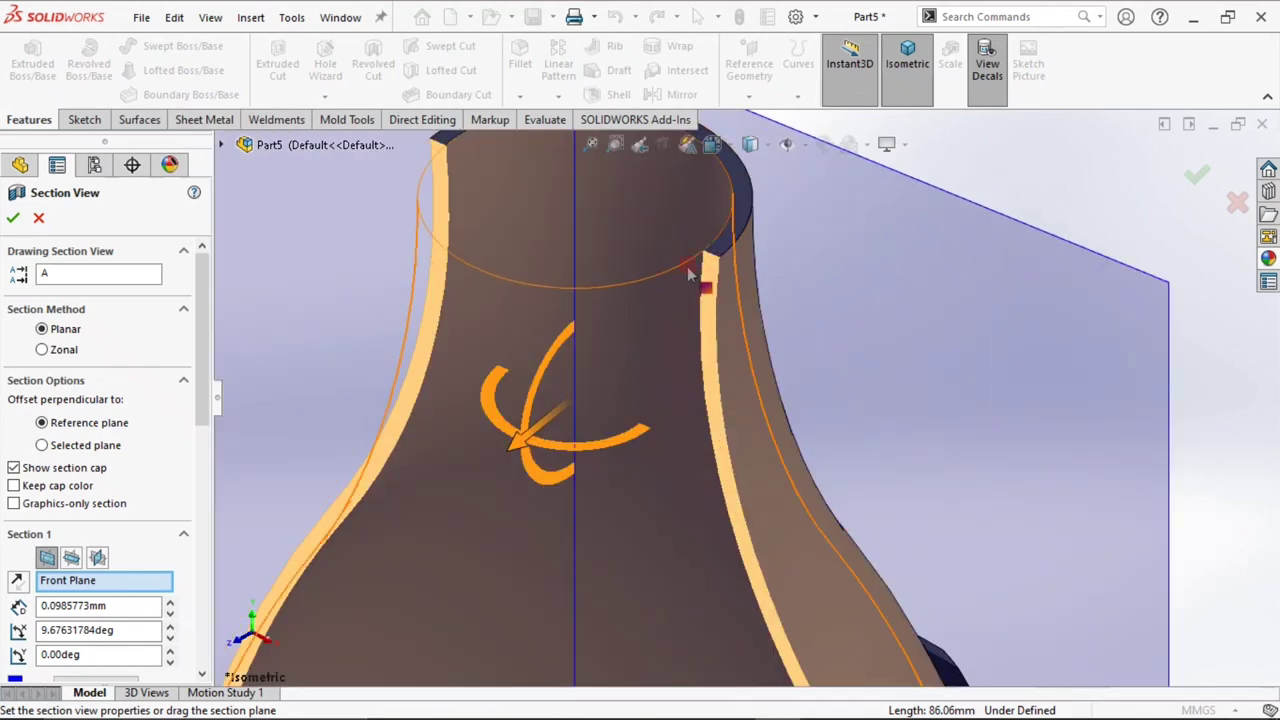
pyautogui.click(1237, 203)
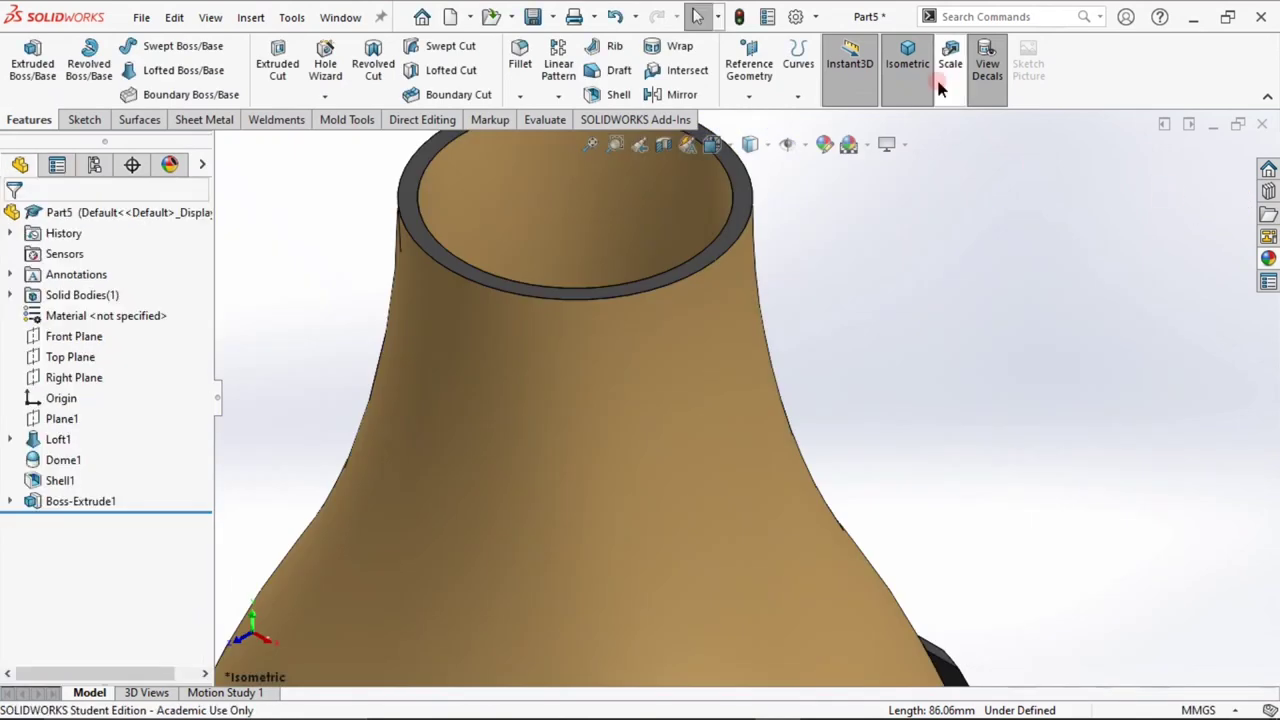
pyautogui.click(918, 80)
pyautogui.moveTo(994, 277)
pyautogui.mouseDown(button='middle')
pyautogui.moveTo(900, 193)
pyautogui.moveTo(922, 190)
pyautogui.mouseUp(button='middle')
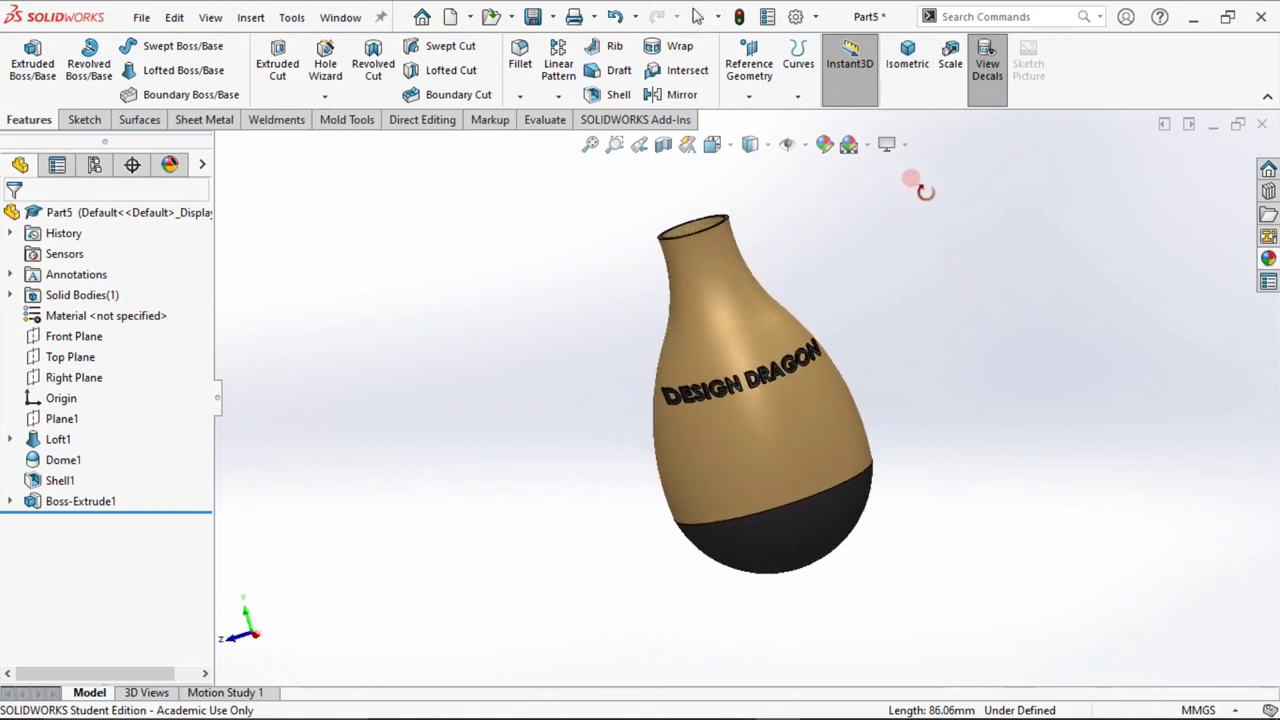
pyautogui.click(922, 56)
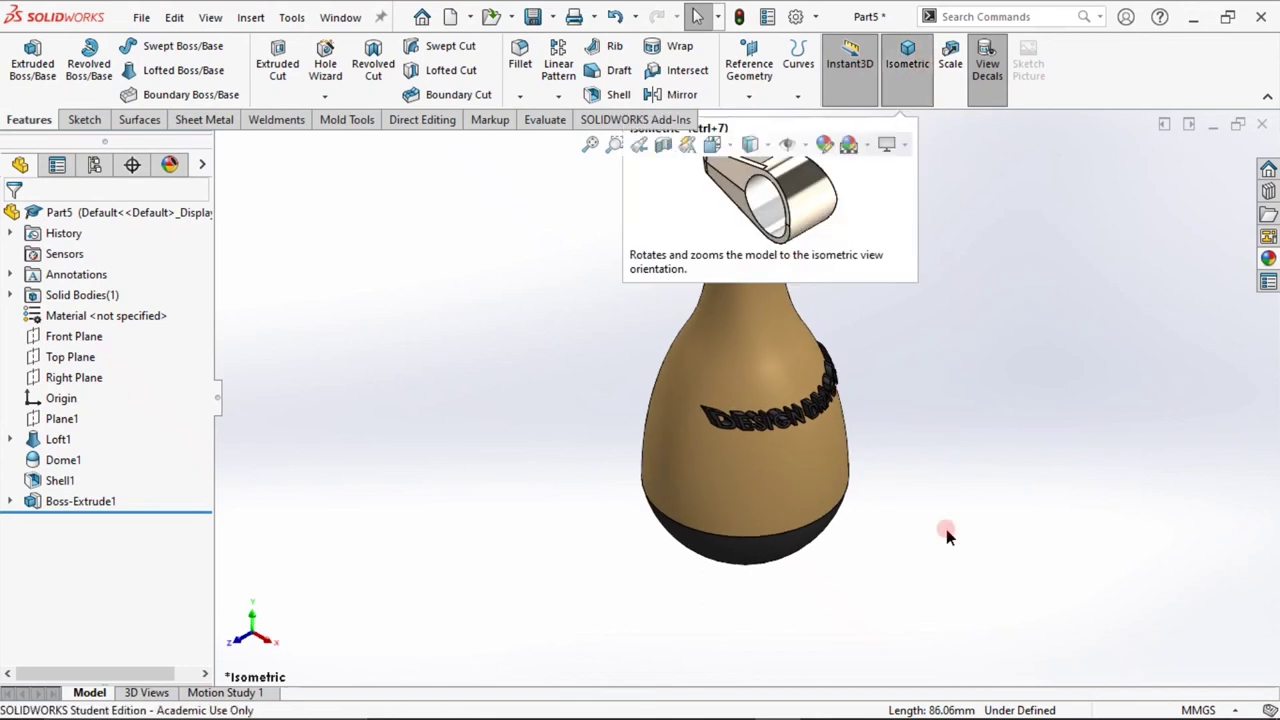
pyautogui.click(948, 468)
pyautogui.click(906, 76)
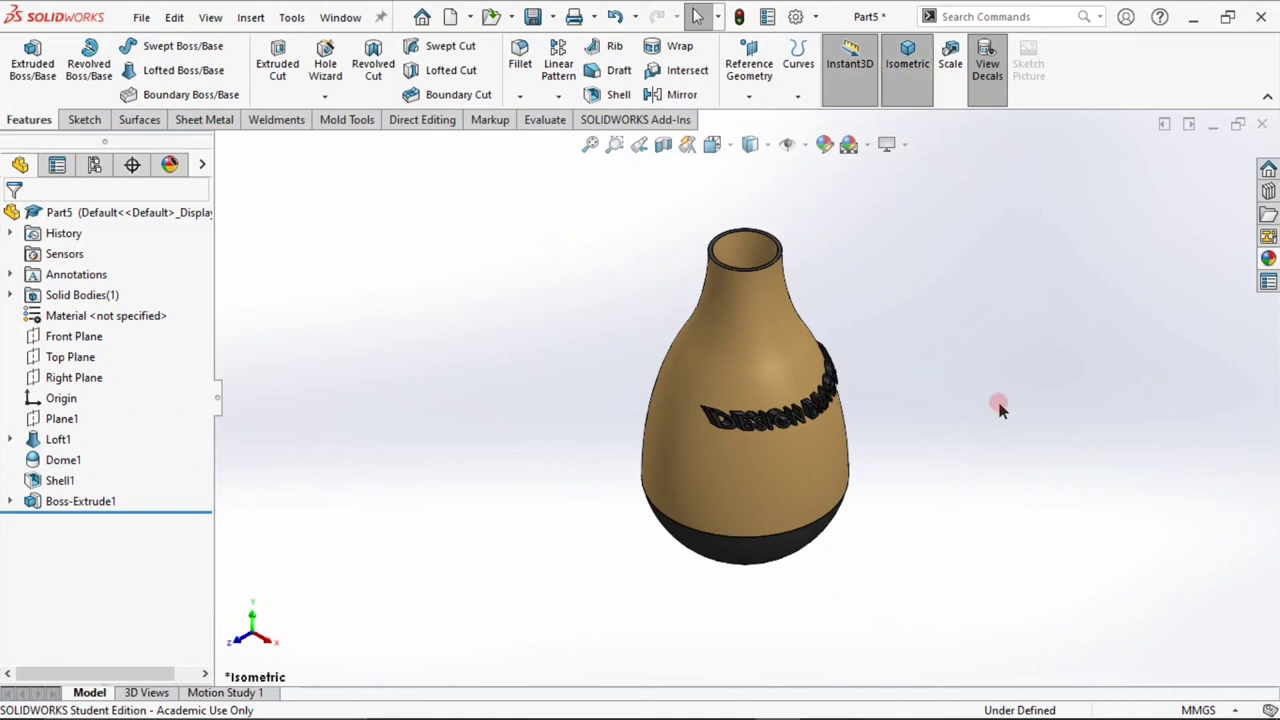
pyautogui.moveTo(998, 405)
pyautogui.mouseDown(button='middle')
pyautogui.moveTo(936, 278)
pyautogui.moveTo(917, 272)
pyautogui.mouseUp(button='middle')
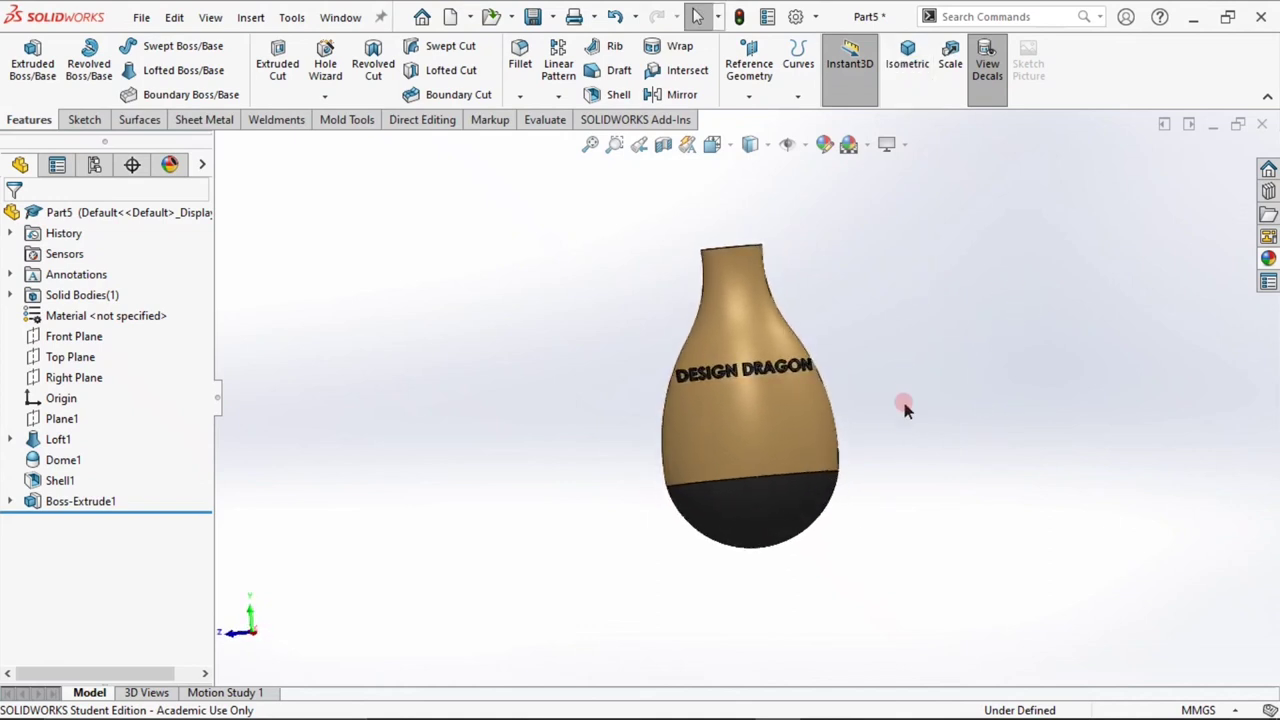
pyautogui.click(547, 701)
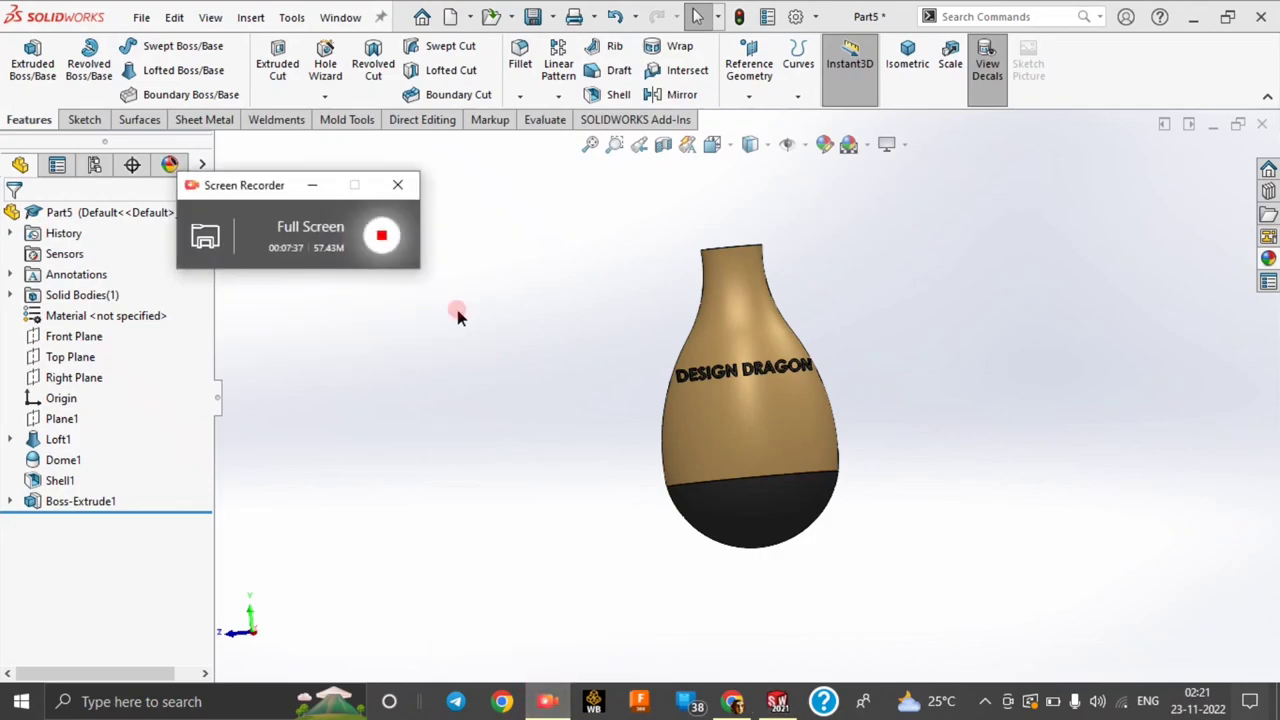